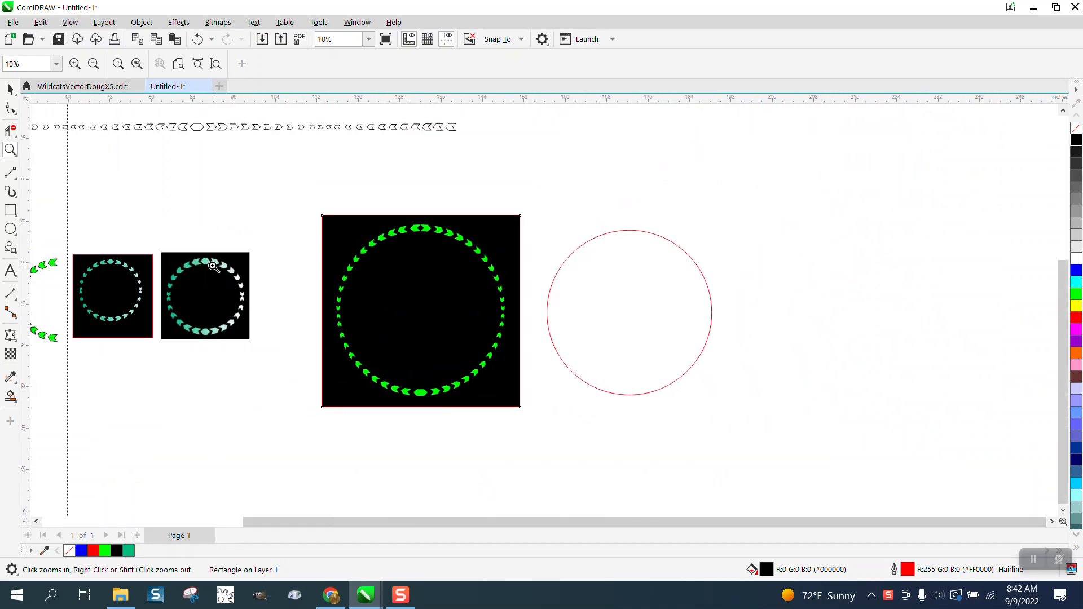
Move the large red circle beside the green arrow ring slightly upward, to about Y -14.25 in.
drag(165, 236, 275, 346)
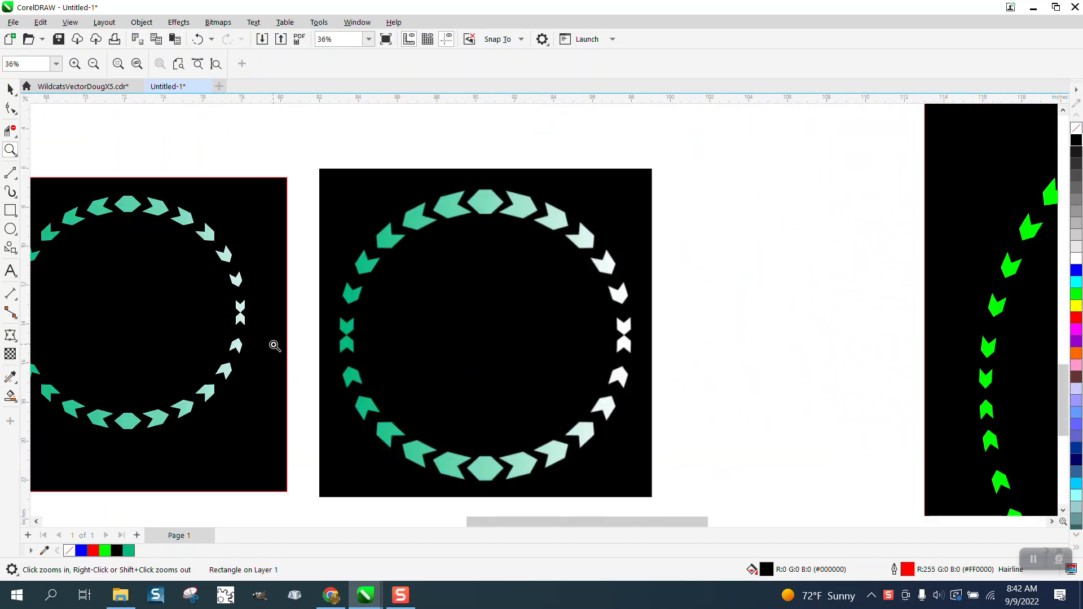
scroll(269, 343, down, 2)
scroll(562, 290, down, 1)
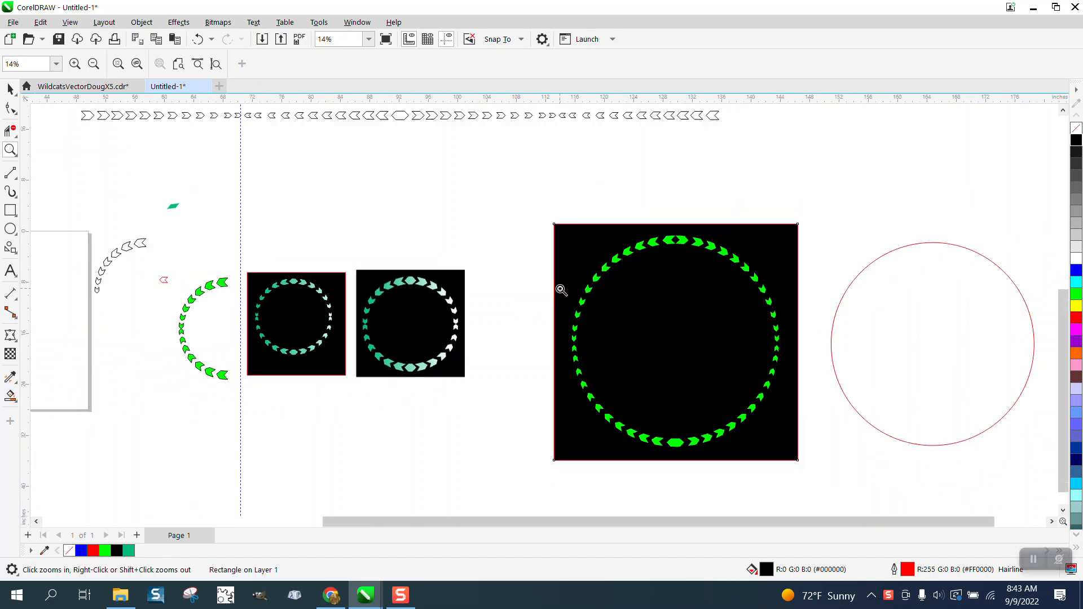
click(10, 89)
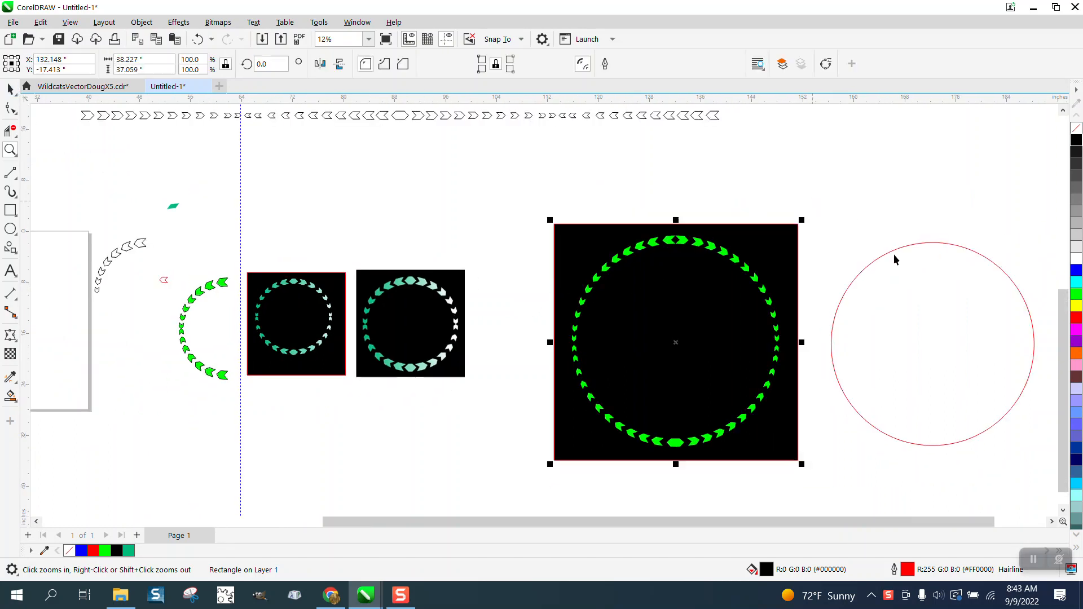
click(900, 251)
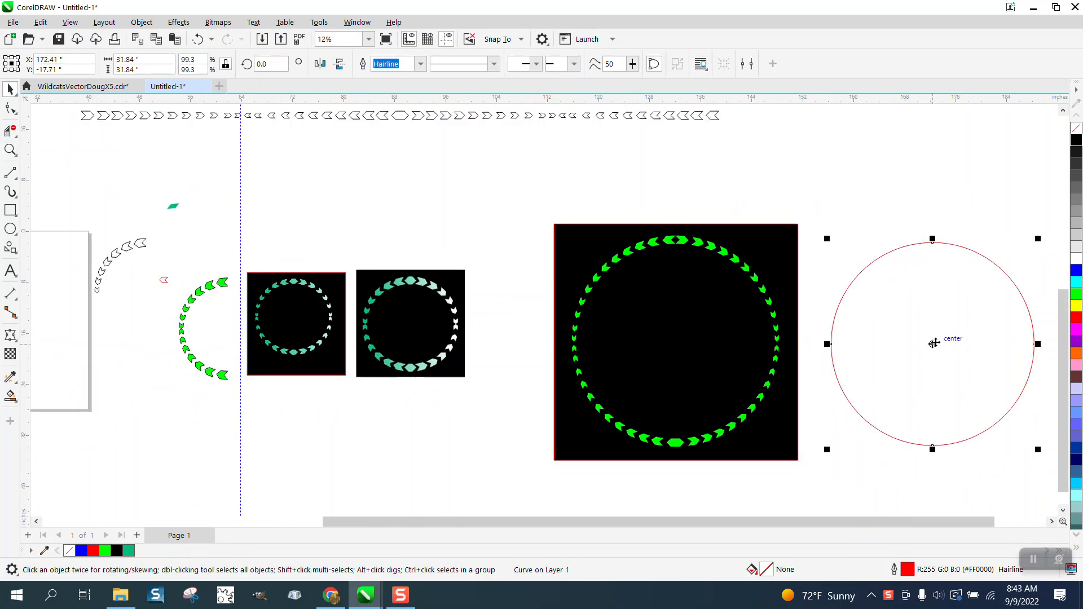
drag(933, 344, 932, 322)
Display the red circle's curve properties and scale the circle to 99.25%.
click(350, 25)
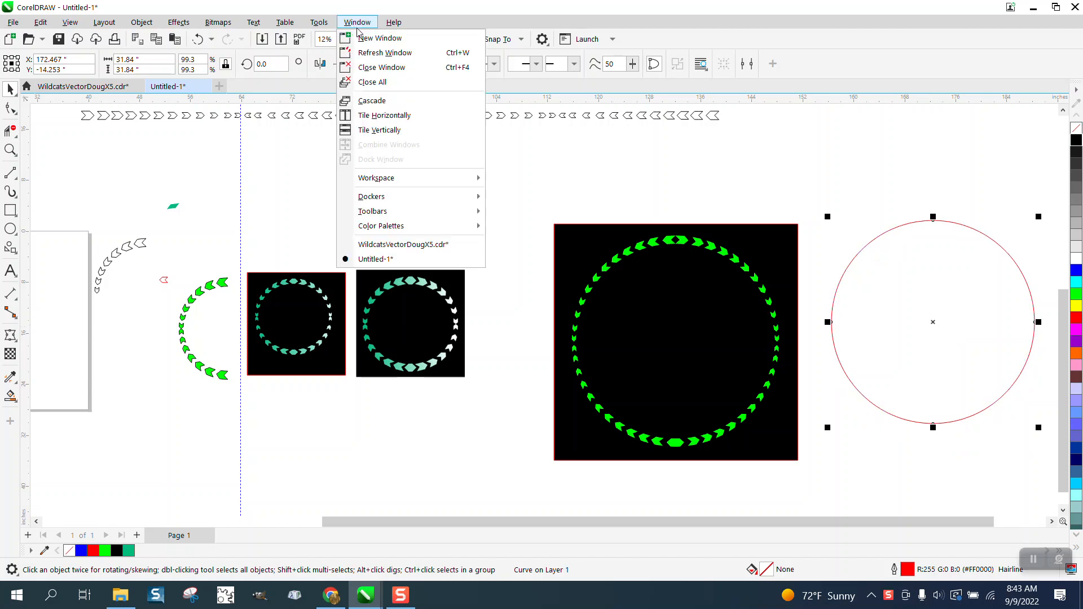
mouse_move(383, 196)
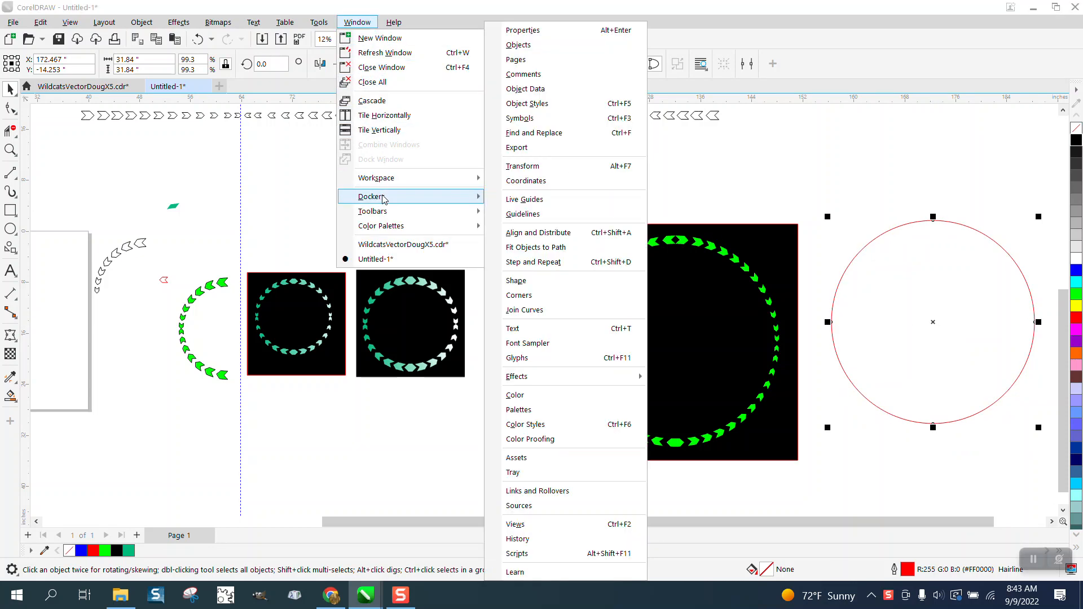
click(545, 39)
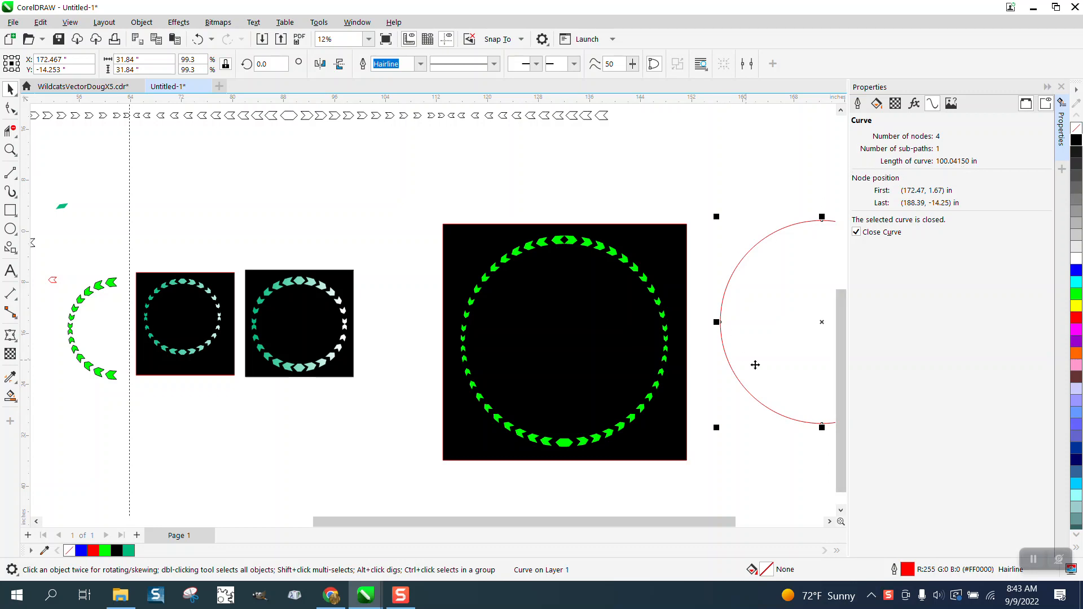
click(189, 59)
text(99)
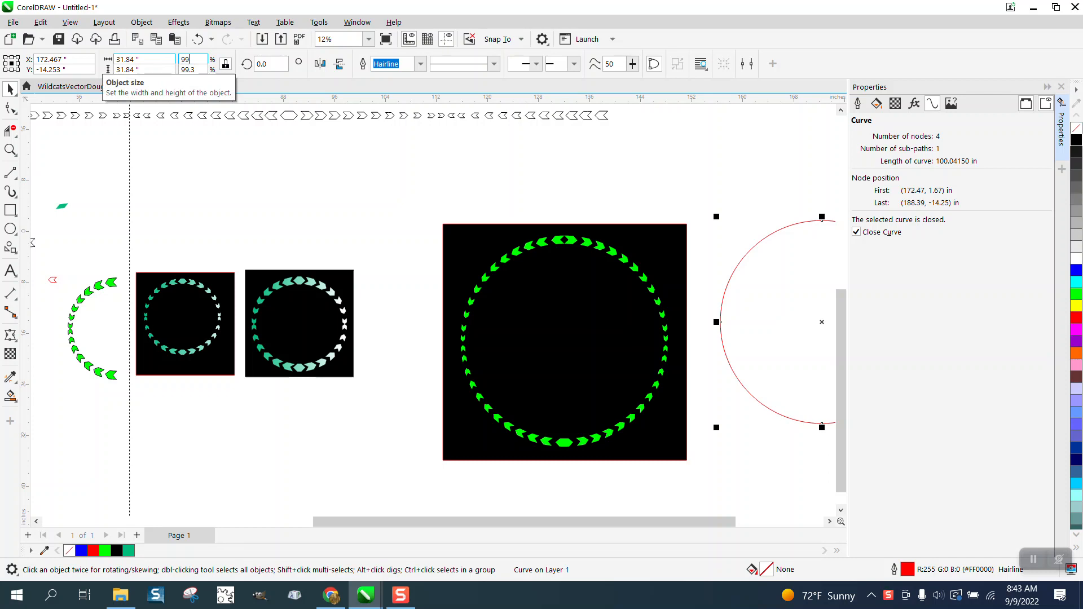
text(.25)
key(Return)
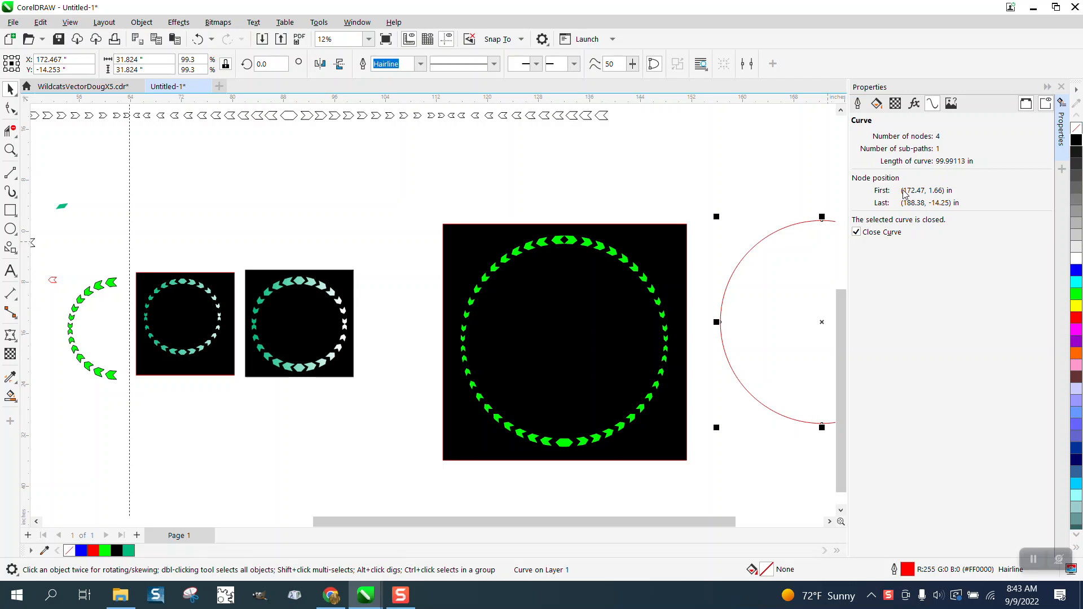
Draw a horizontal 2-point line above the black square and the red circle, and set its length to 100 in.
scroll(507, 203, down, 2)
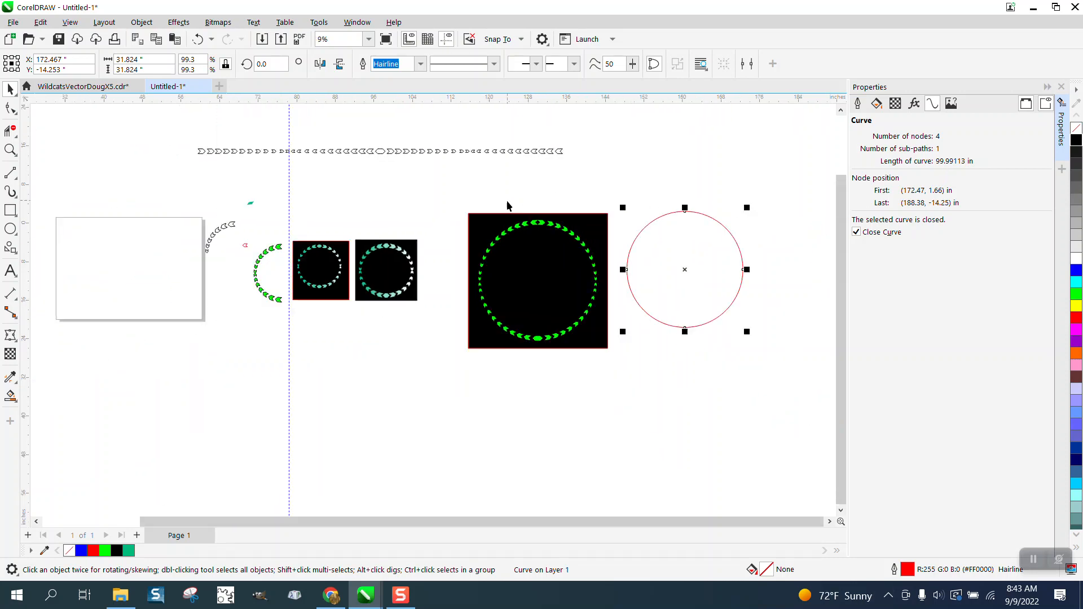
click(15, 180)
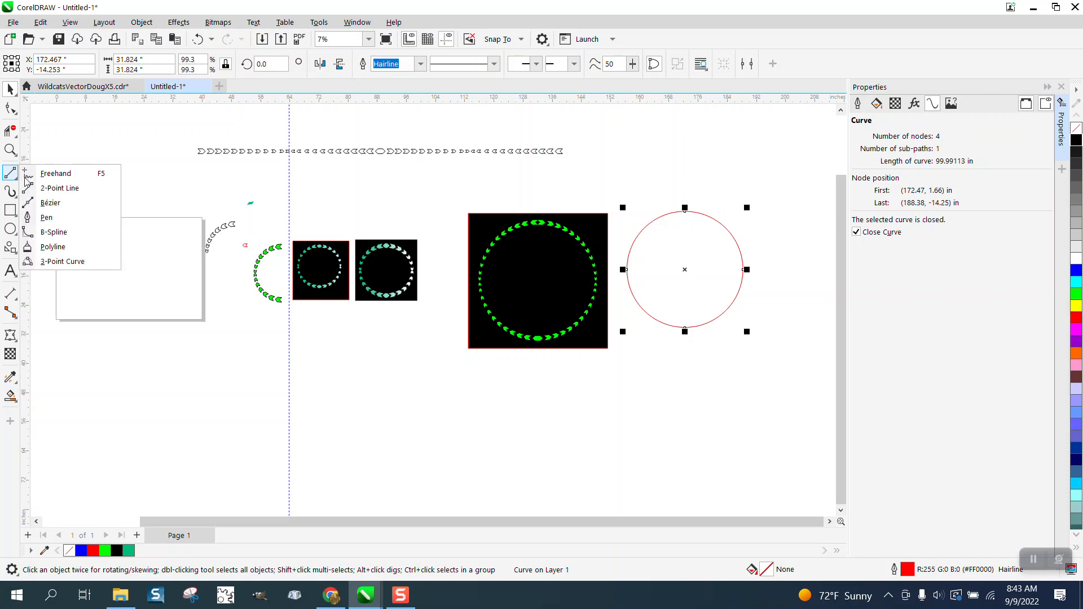
click(56, 186)
drag(433, 187, 797, 193)
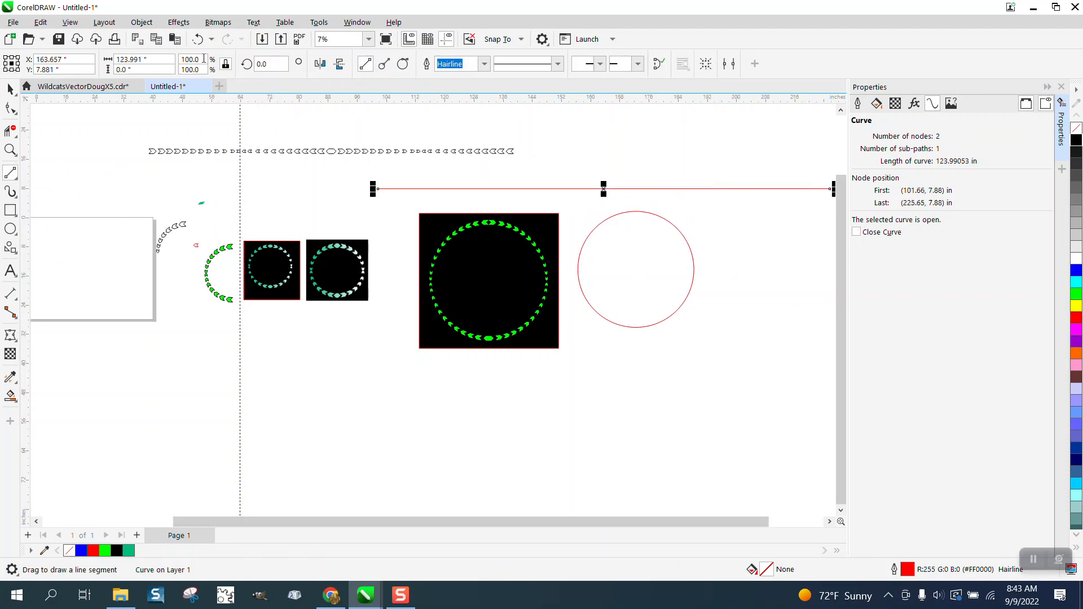
triple_click(164, 60)
text(100)
key(Return)
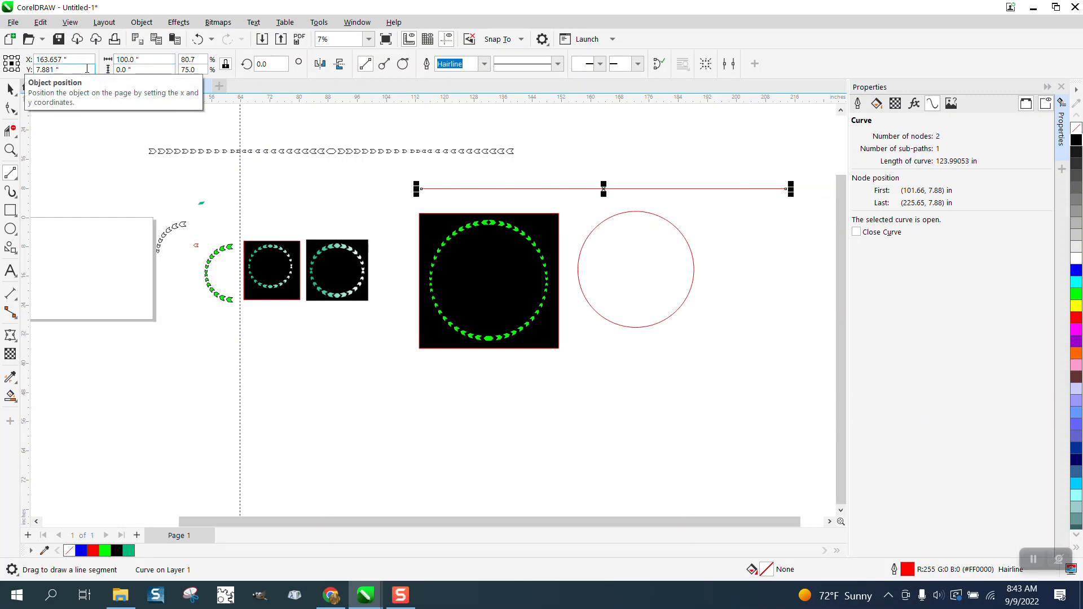
Move the long row of arrows to just above the red line and ungroup it.
click(10, 89)
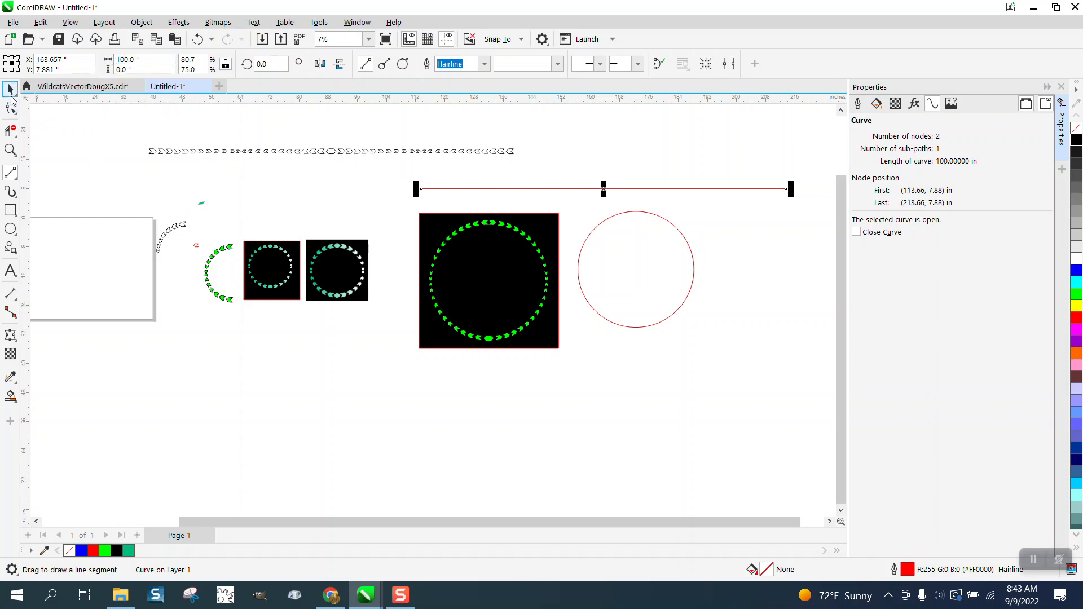
drag(510, 151, 795, 169)
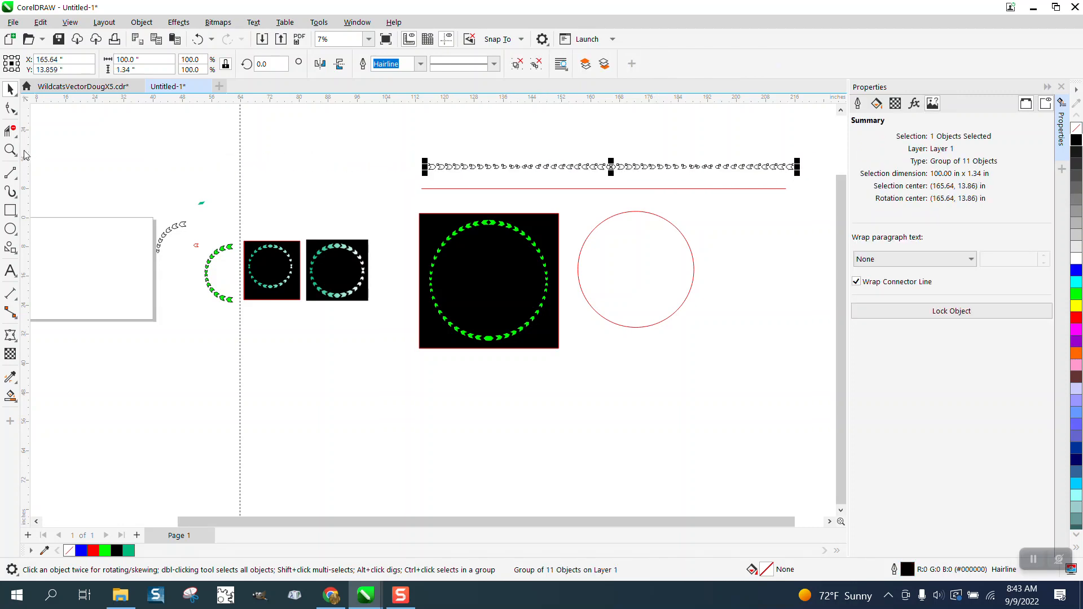
key(z)
drag(404, 130, 858, 343)
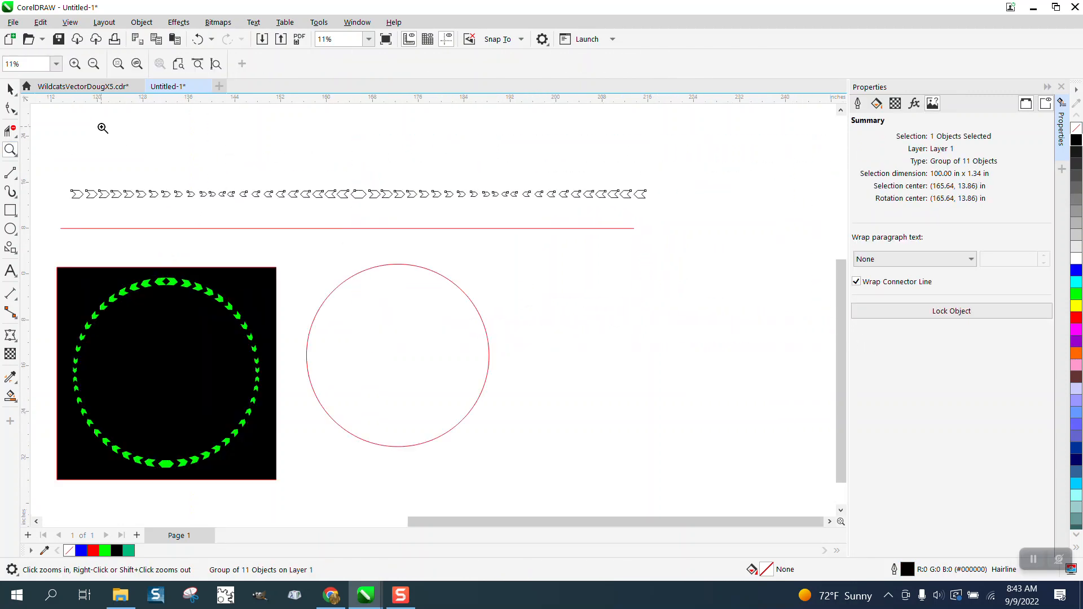
click(11, 90)
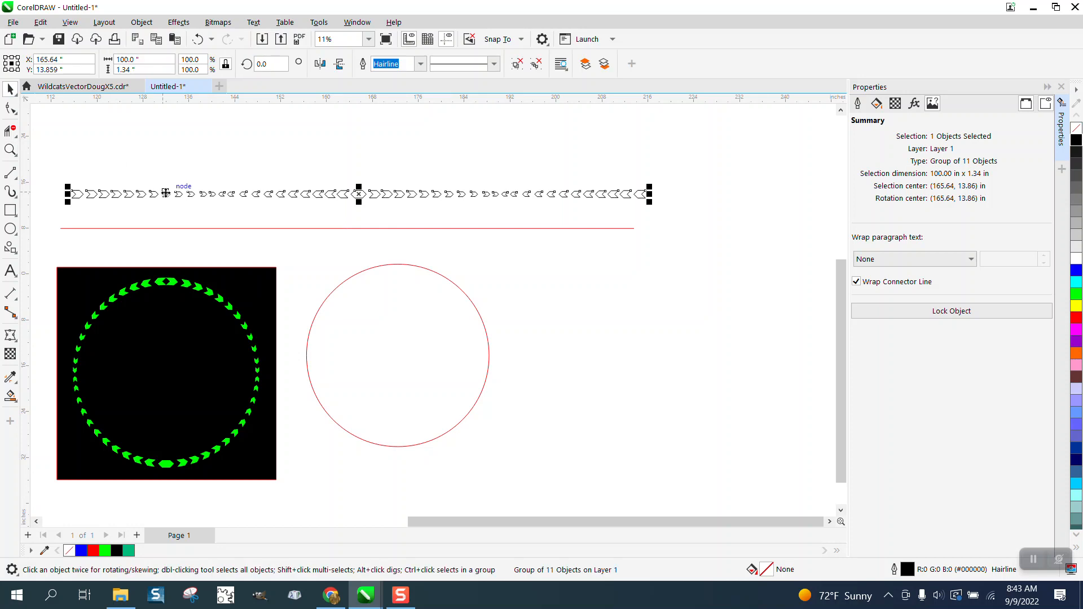
click(141, 22)
mouse_move(234, 248)
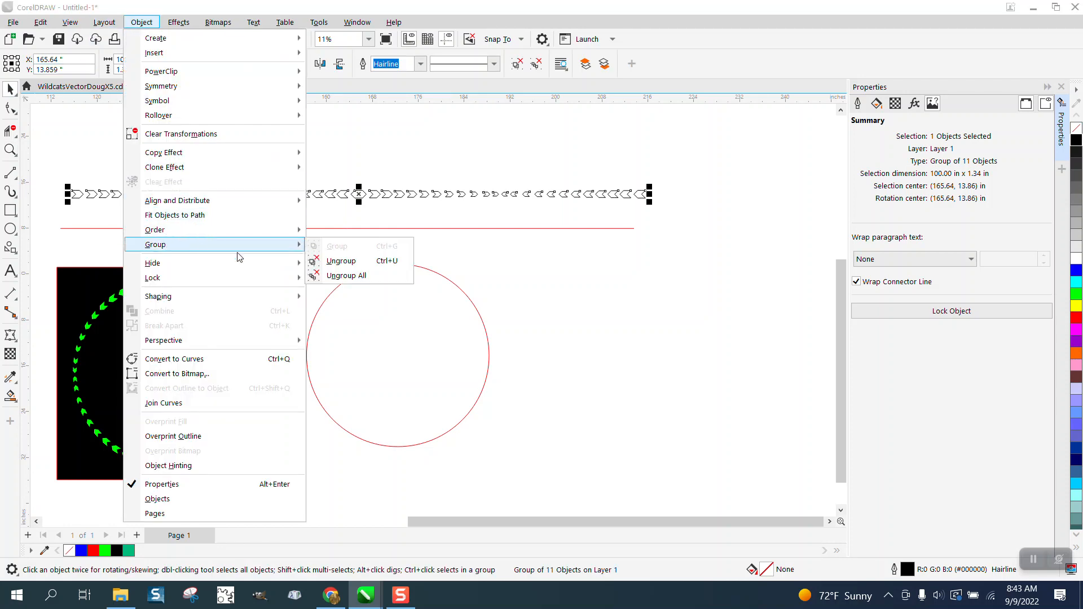
click(320, 262)
click(314, 200)
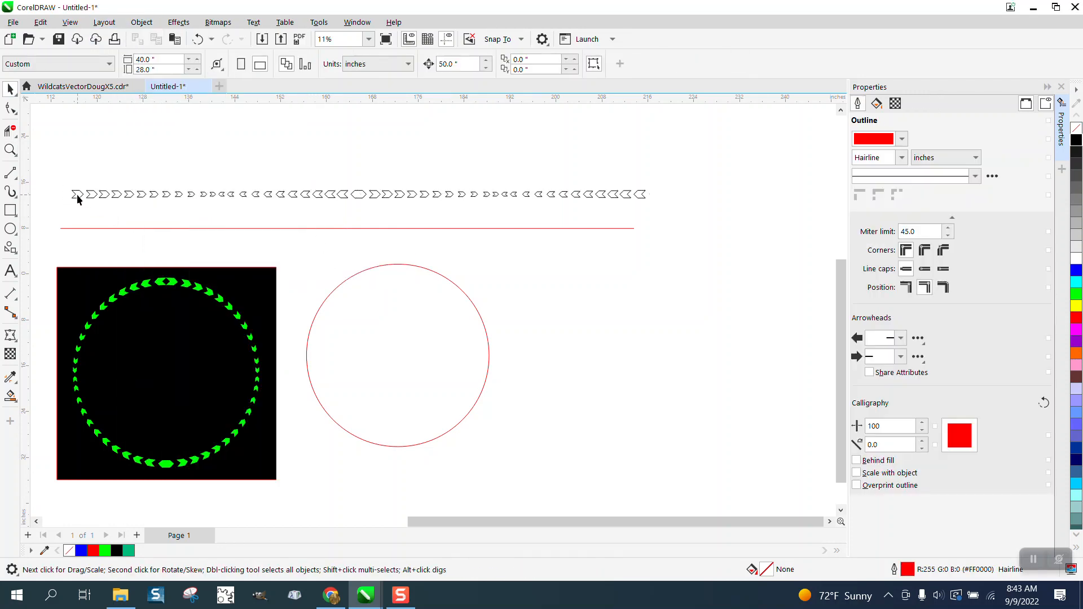
Place the row's first arrow on the left end of the red line and its last arrow on the right end.
drag(77, 198, 68, 232)
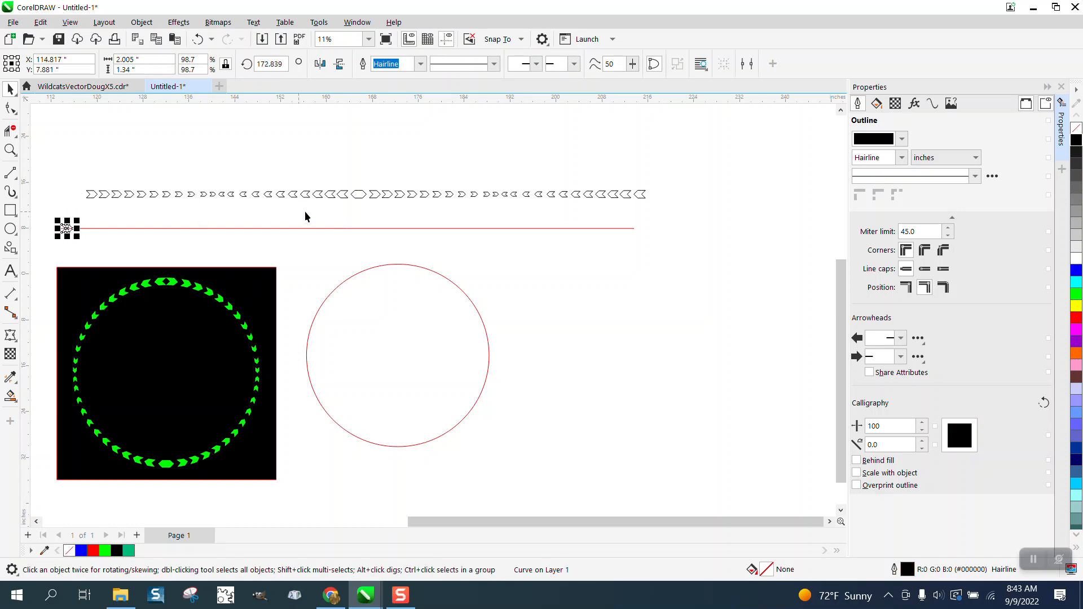
drag(647, 199, 627, 226)
Shift the first arrow left so its inner notch meets the start of the red line, and close the object properties.
click(10, 149)
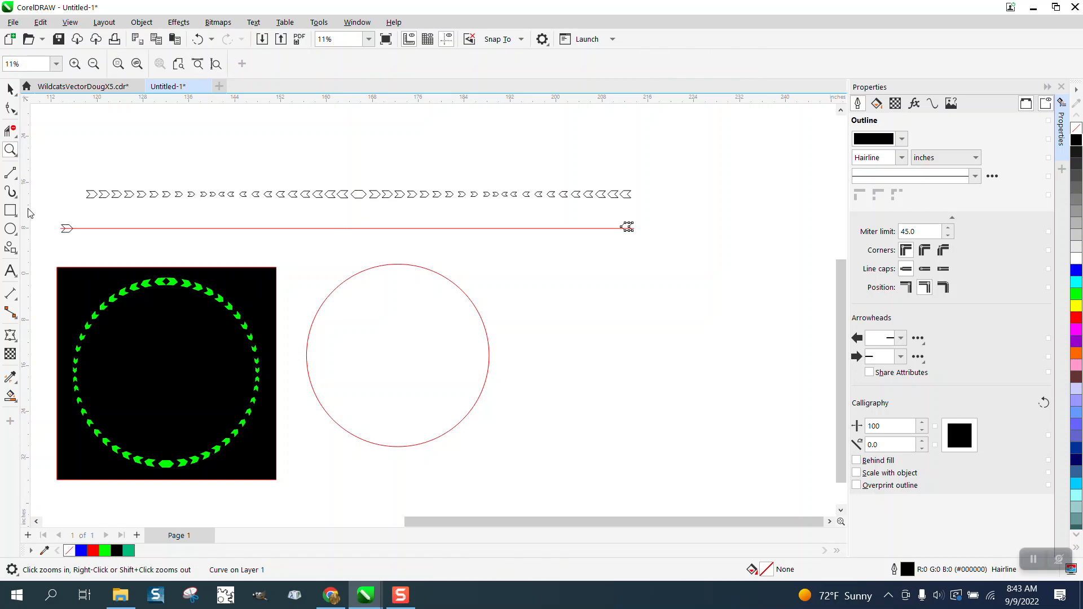
drag(26, 214, 164, 236)
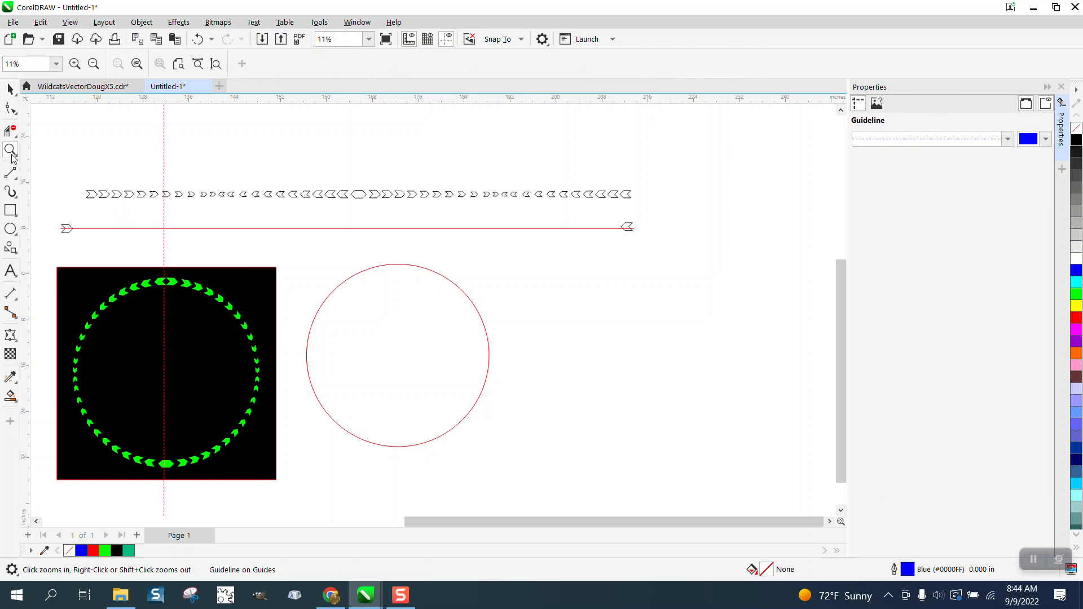
drag(51, 216, 143, 243)
key(space)
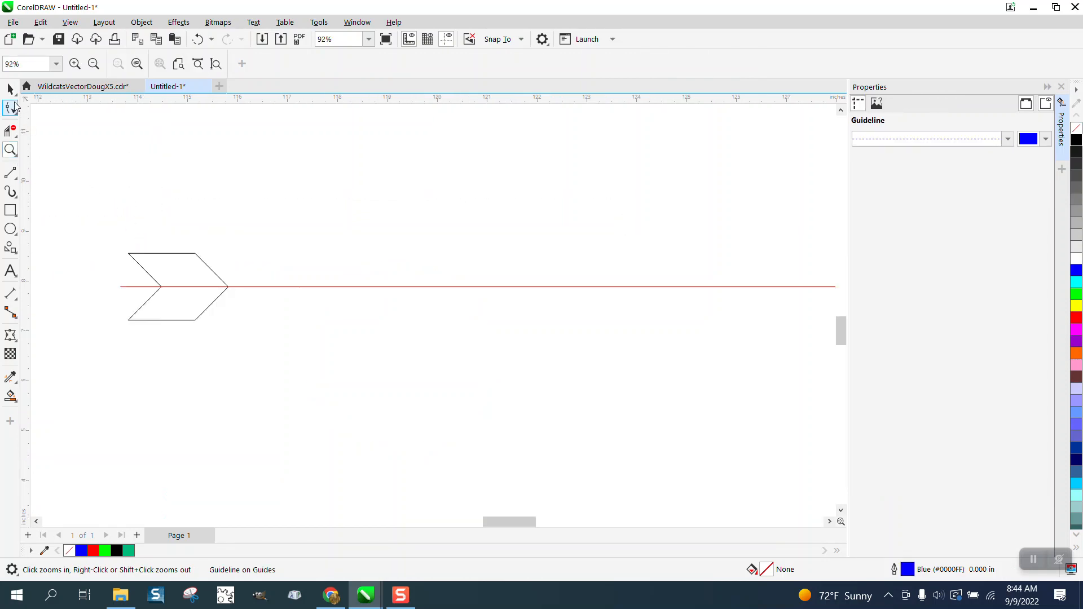
click(220, 281)
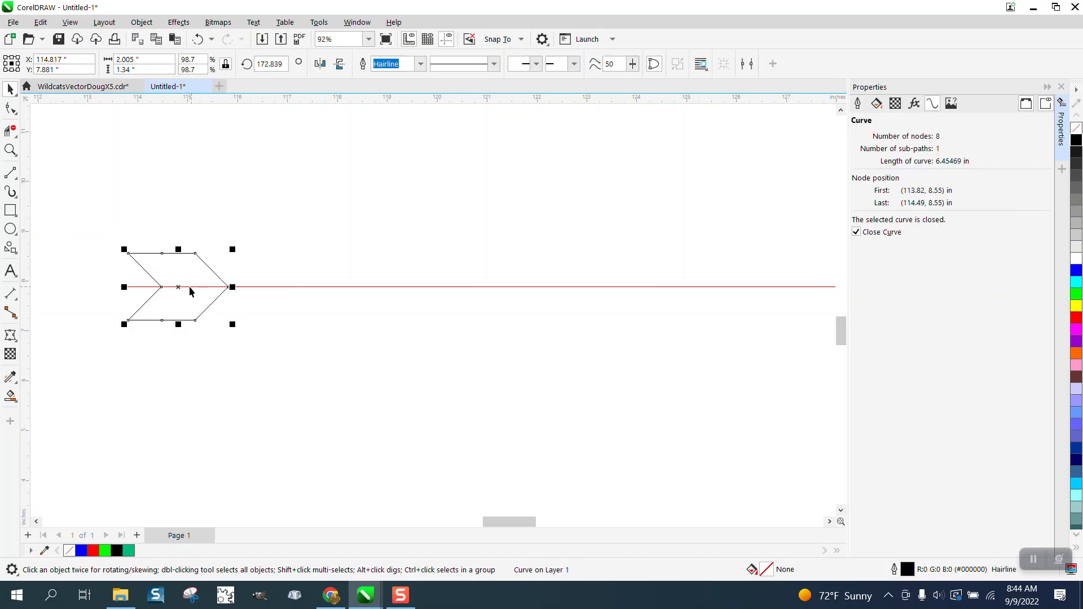
drag(178, 287, 137, 293)
scroll(109, 282, down, 3)
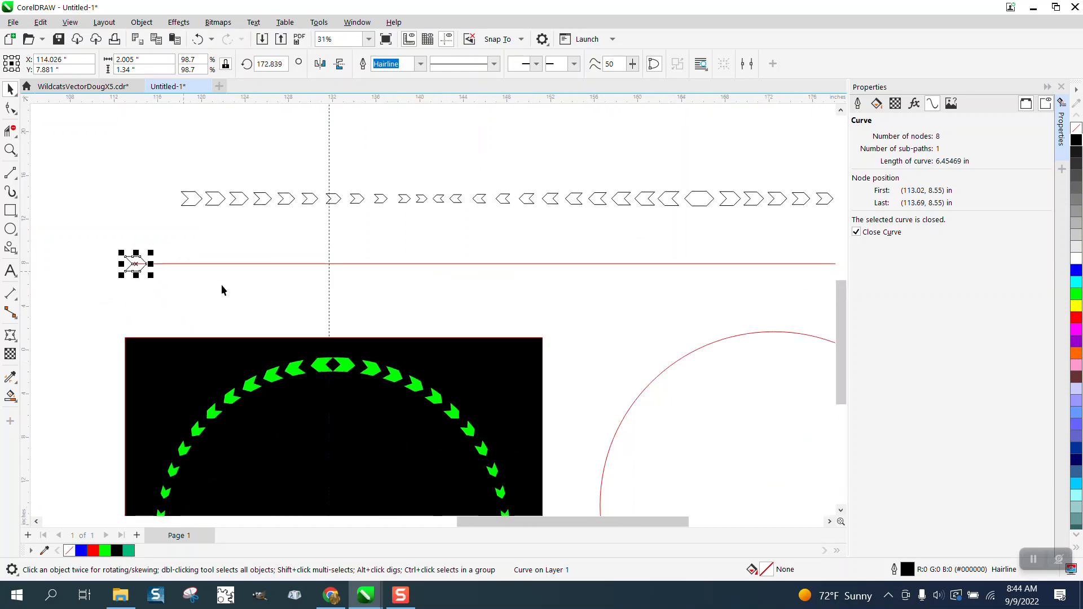
scroll(293, 282, down, 2)
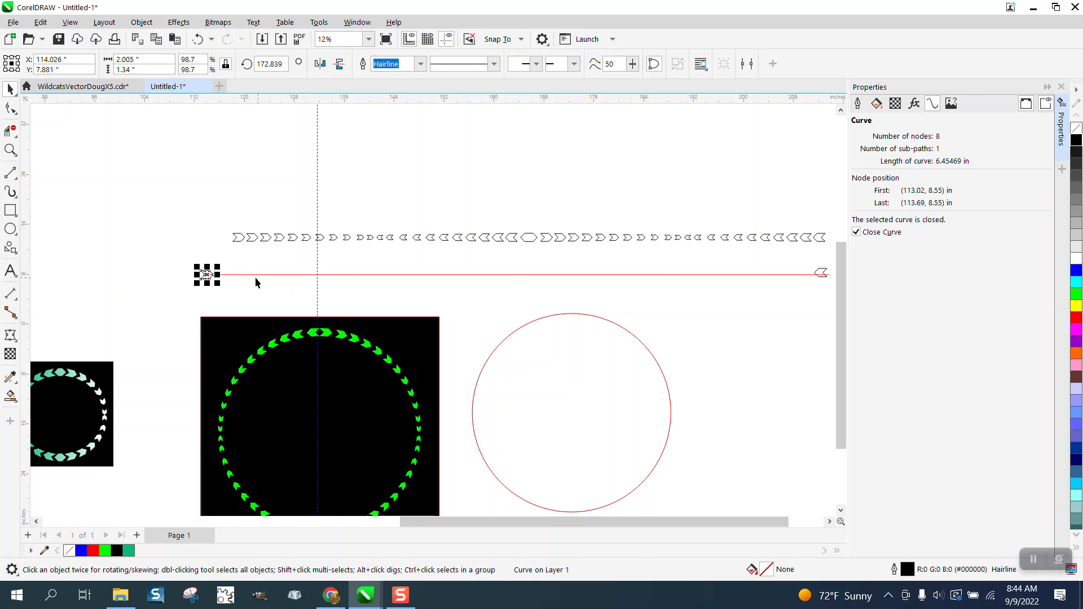
click(470, 180)
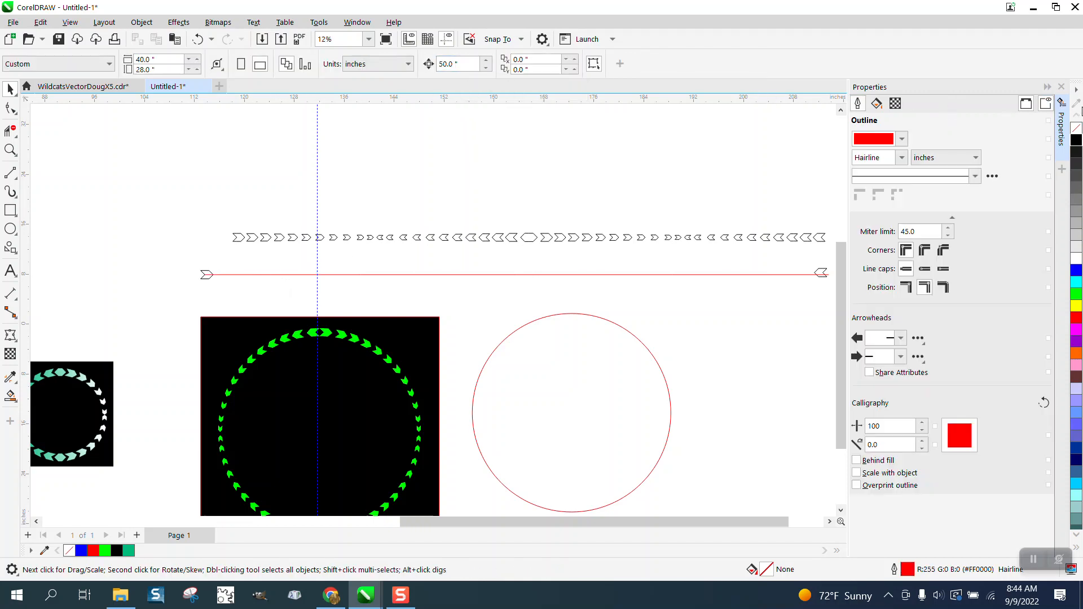
click(1061, 87)
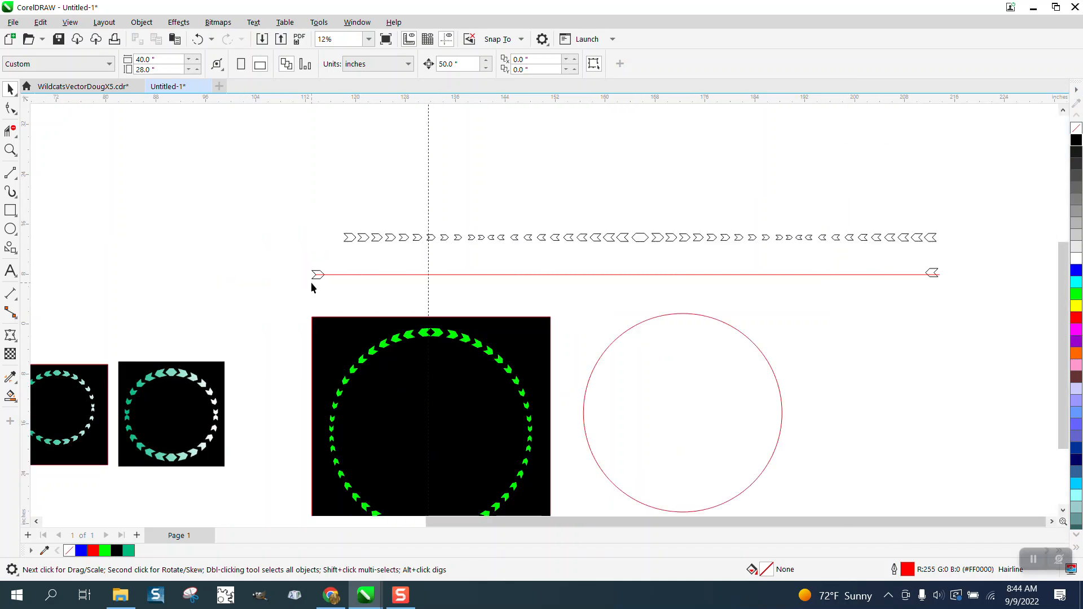
Place a duplicate of the left arrow 50 in. to the right along the line and mirror the copy horizontally.
click(317, 276)
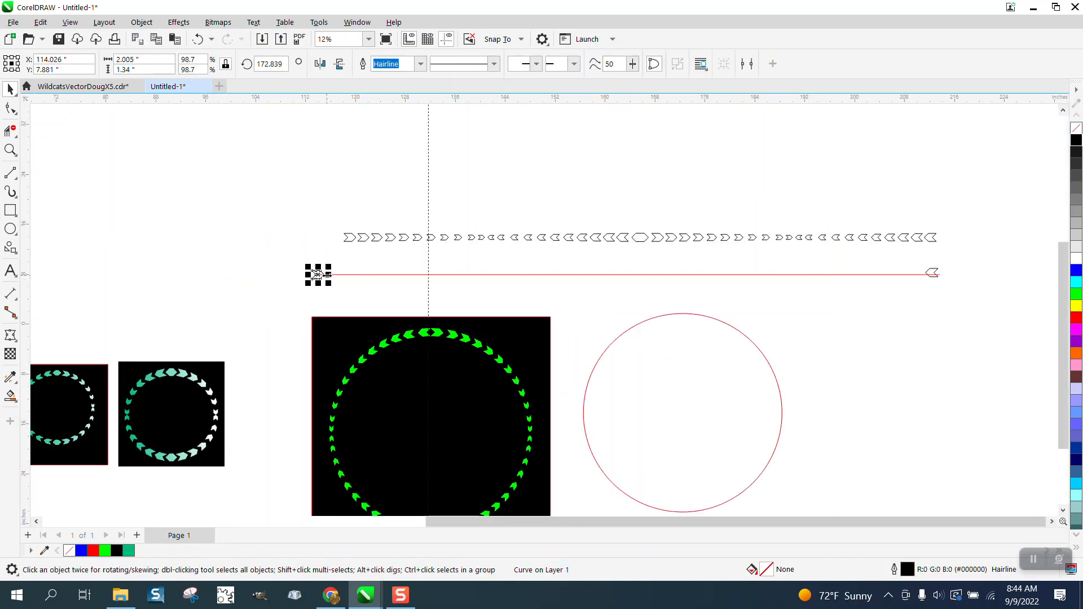
key(Right)
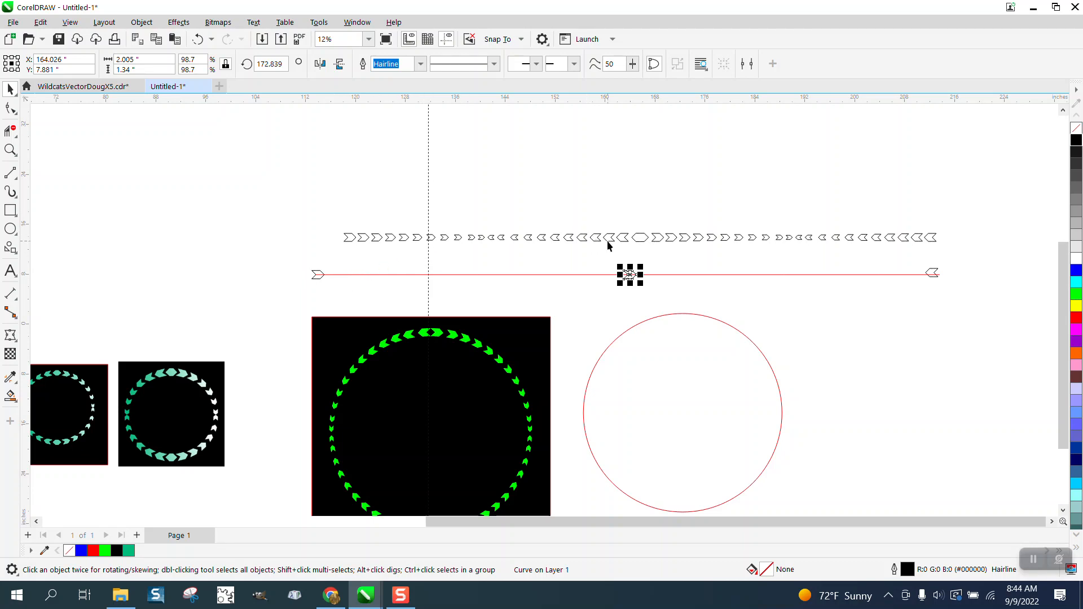
click(320, 65)
click(630, 258)
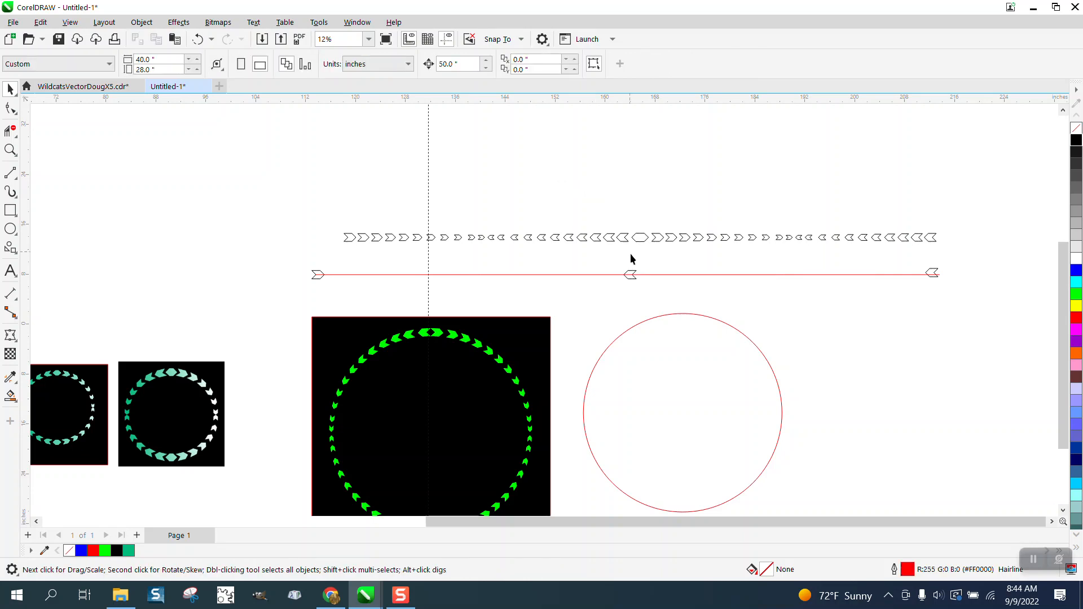
Set the nudge distance to 25 in. and place a duplicate of the left arrow that far to the right on the line.
click(634, 275)
click(619, 177)
drag(455, 64, 427, 64)
text(2)
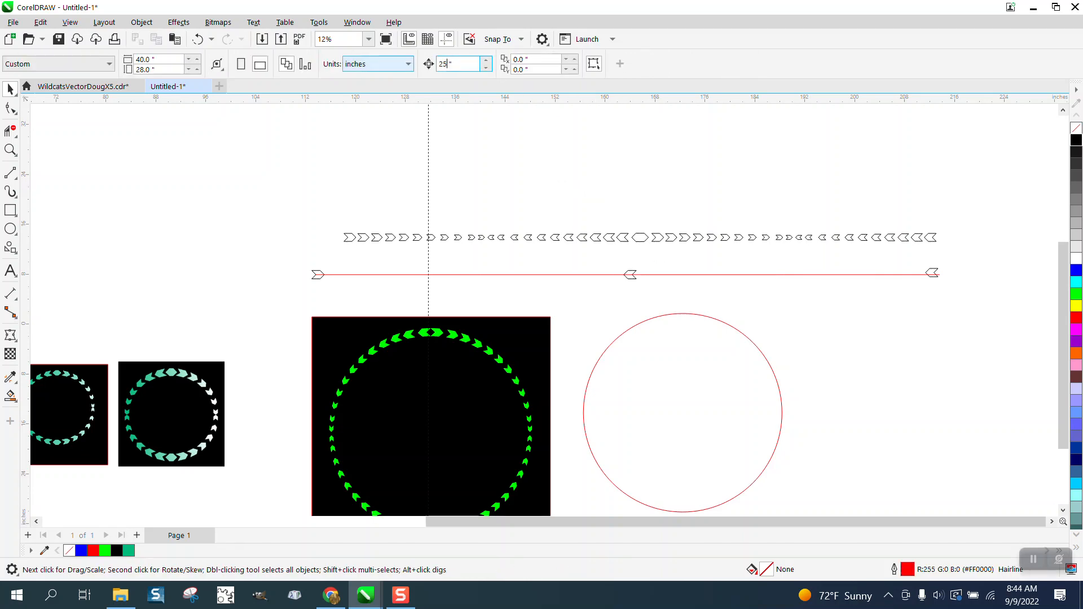
drag(289, 257, 356, 287)
click(320, 275)
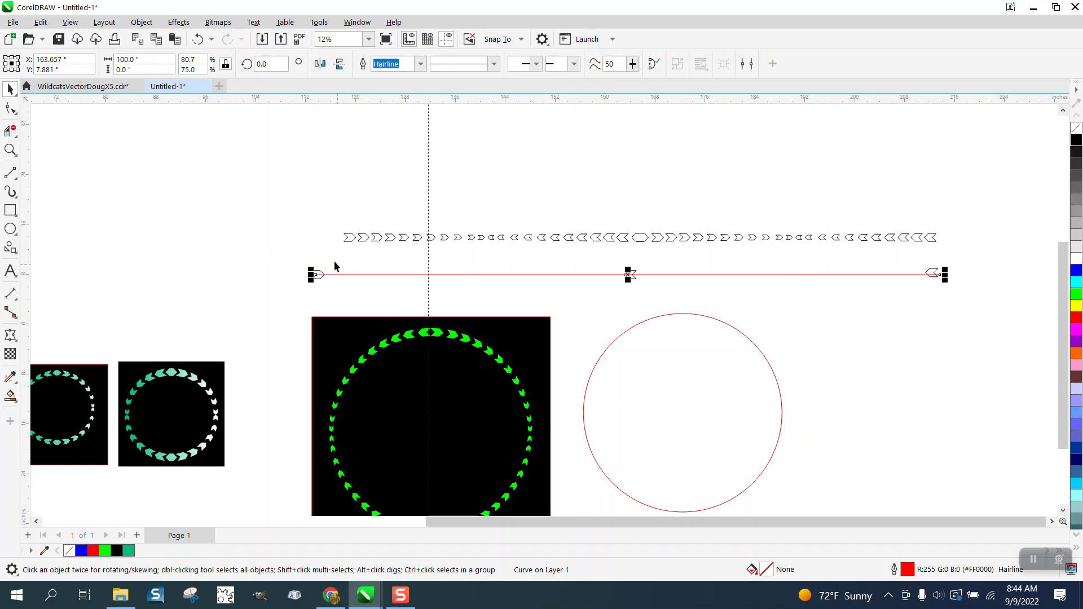
click(319, 273)
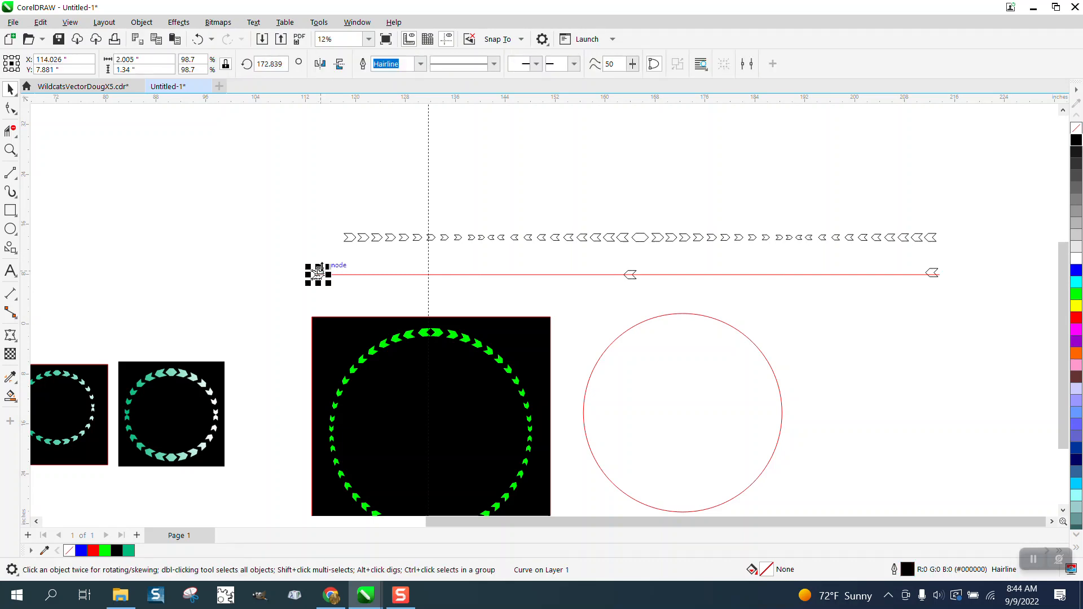
key(Right)
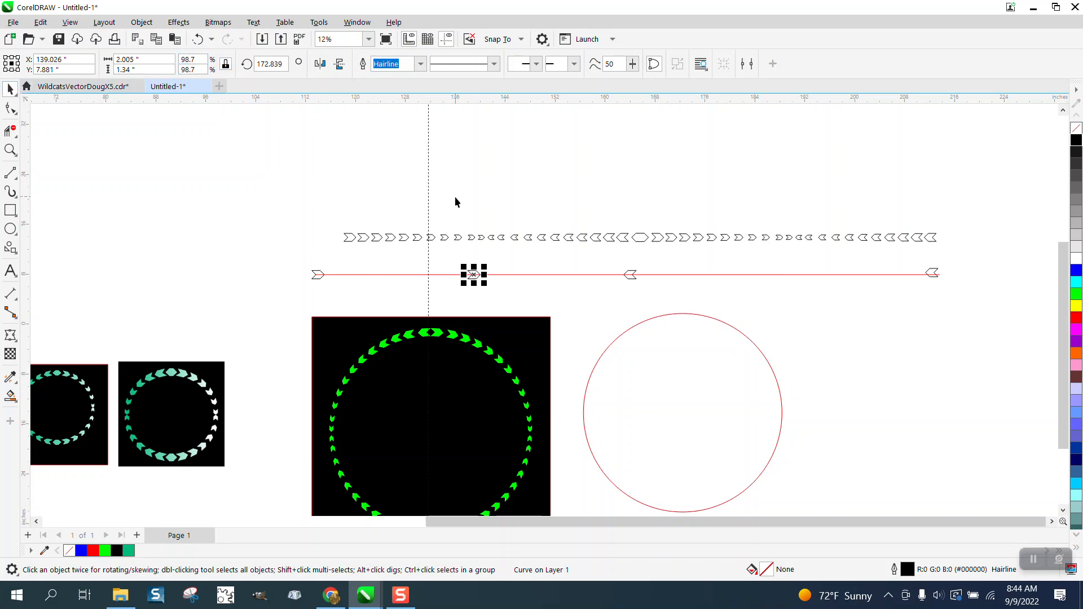
Scale the duplicated arrow 25 in. along the red line to 45.2% of its size.
click(11, 151)
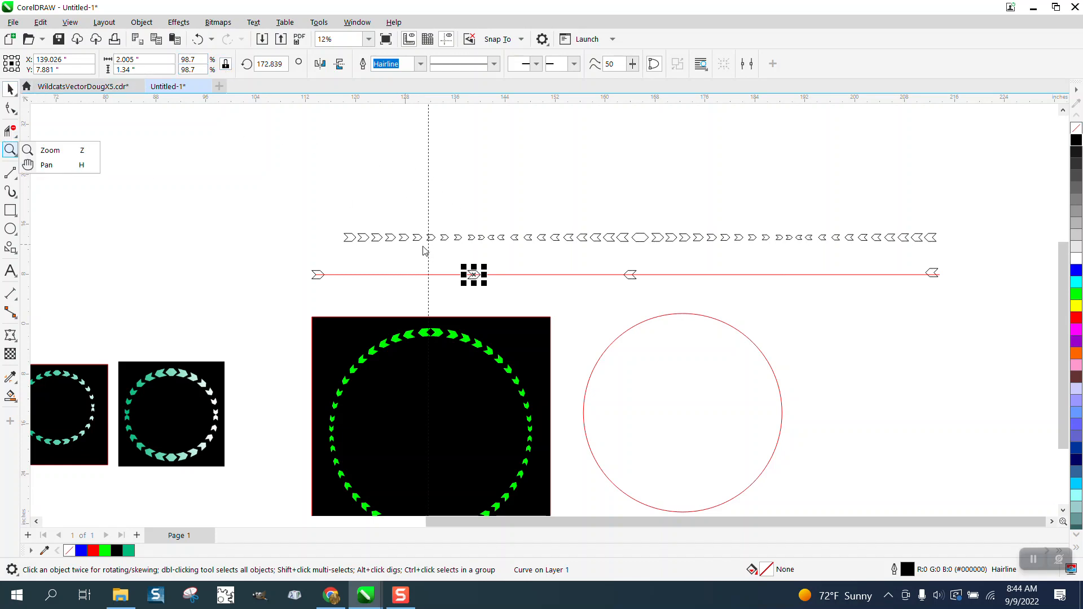
click(66, 156)
drag(454, 266, 614, 316)
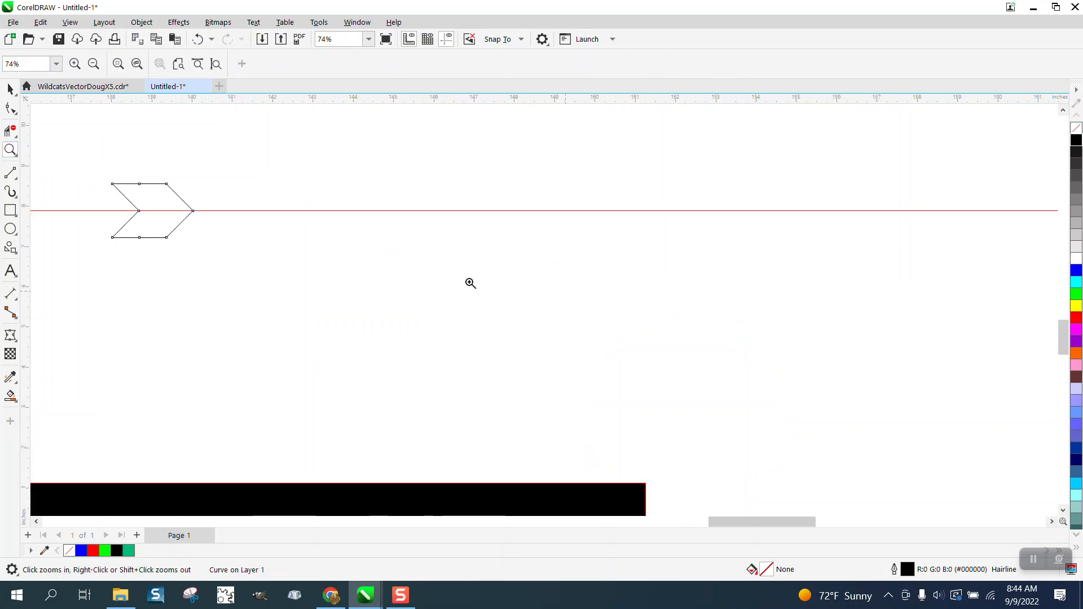
key(space)
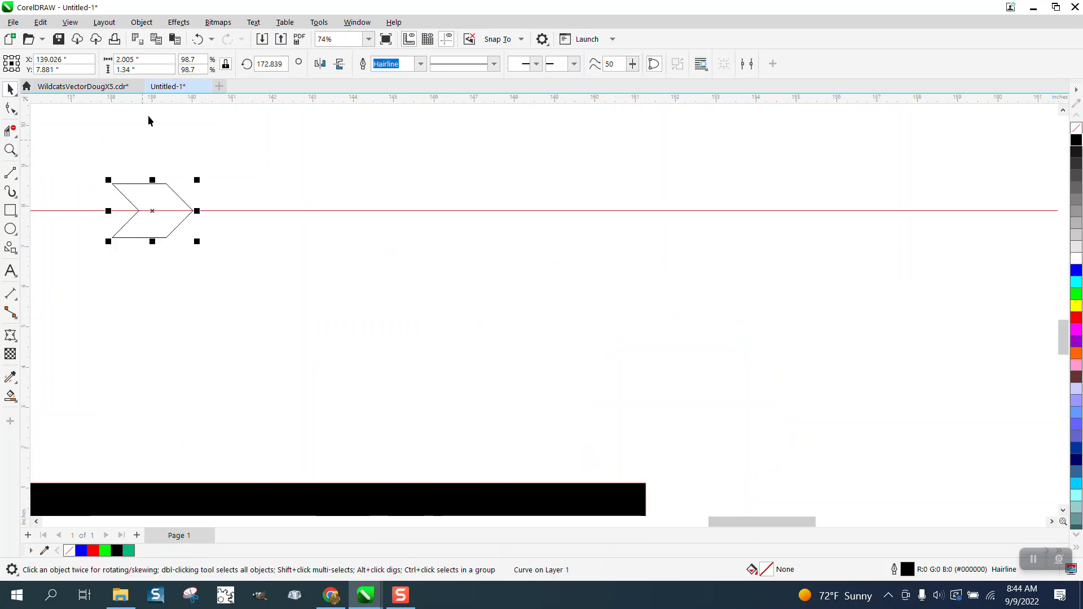
double_click(191, 60)
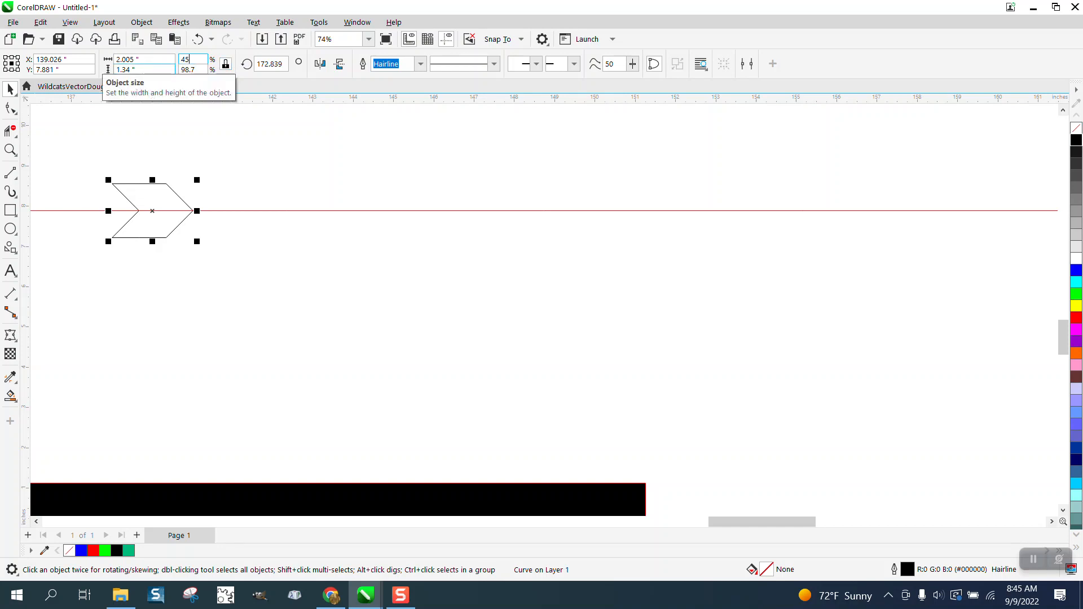
key(Return)
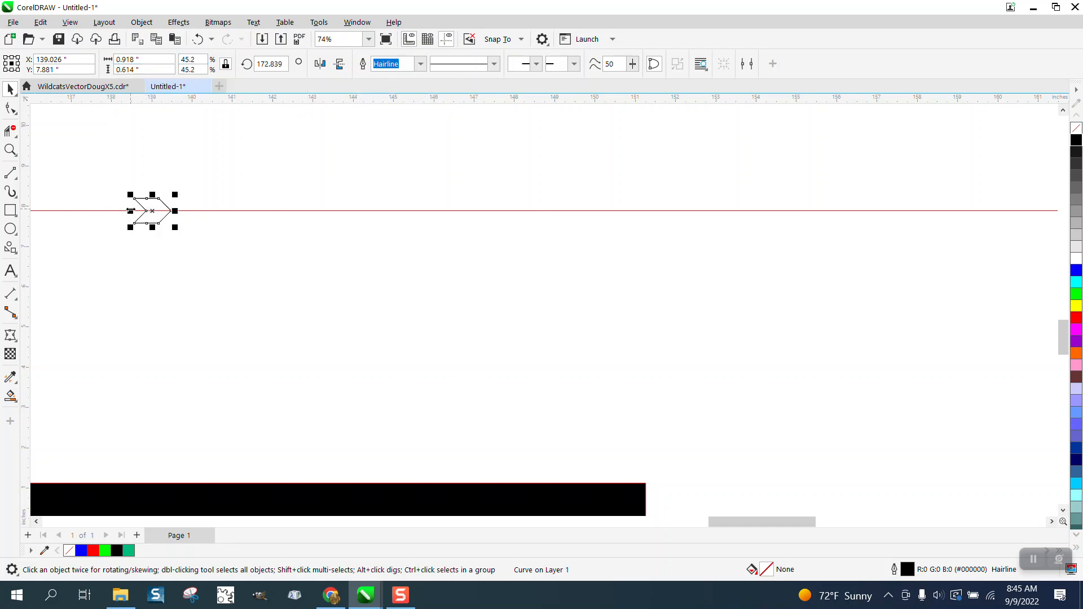
Place a horizontally mirrored copy of the small arrow directly to its right so the two tips meet.
drag(130, 211, 217, 209)
scroll(303, 227, down, 1)
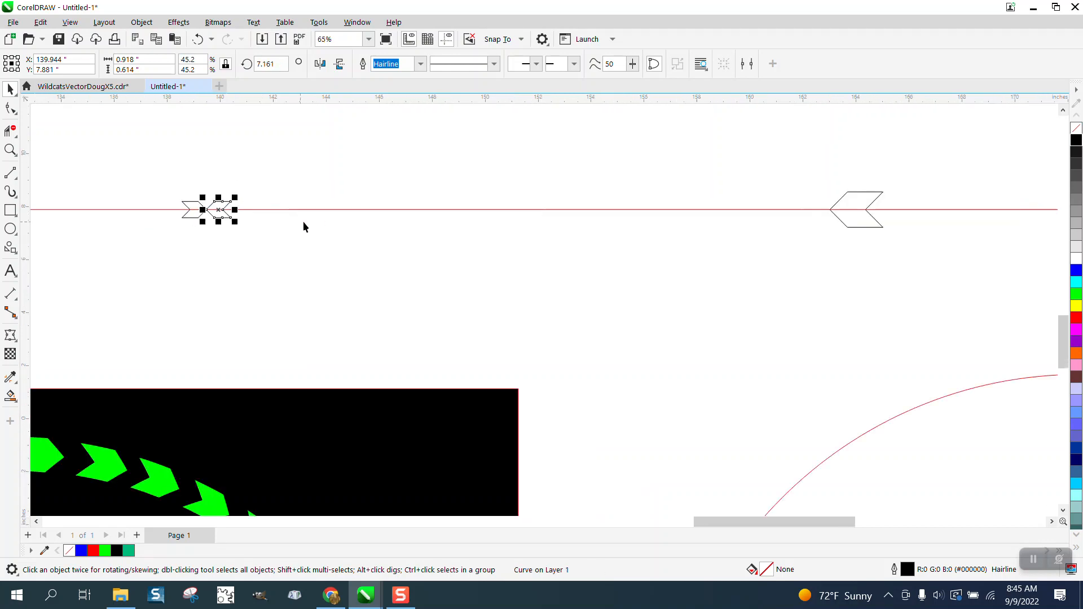
scroll(302, 227, down, 10)
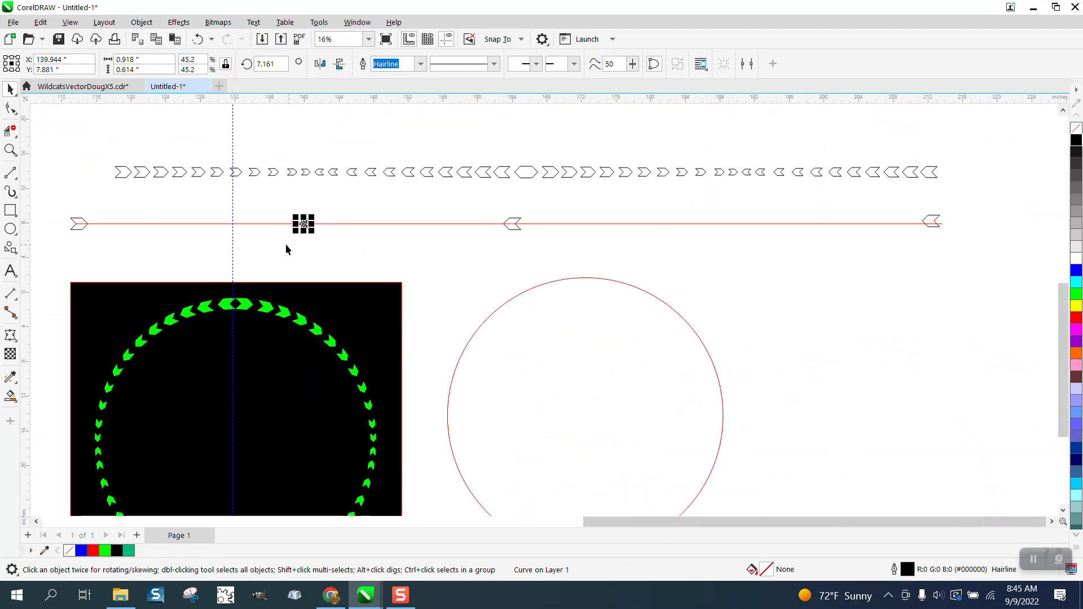
click(231, 211)
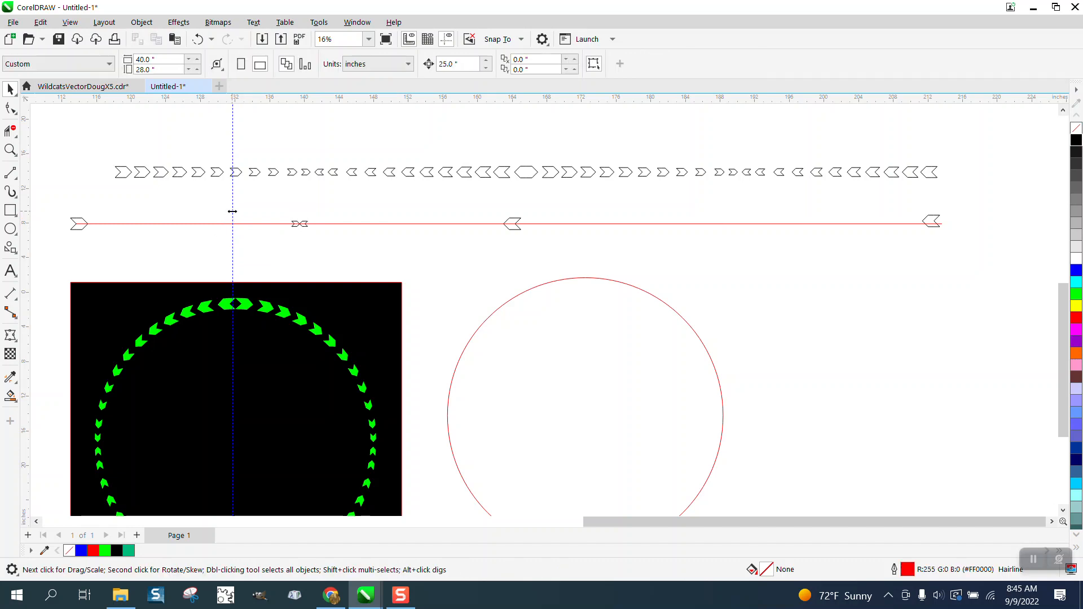
click(262, 224)
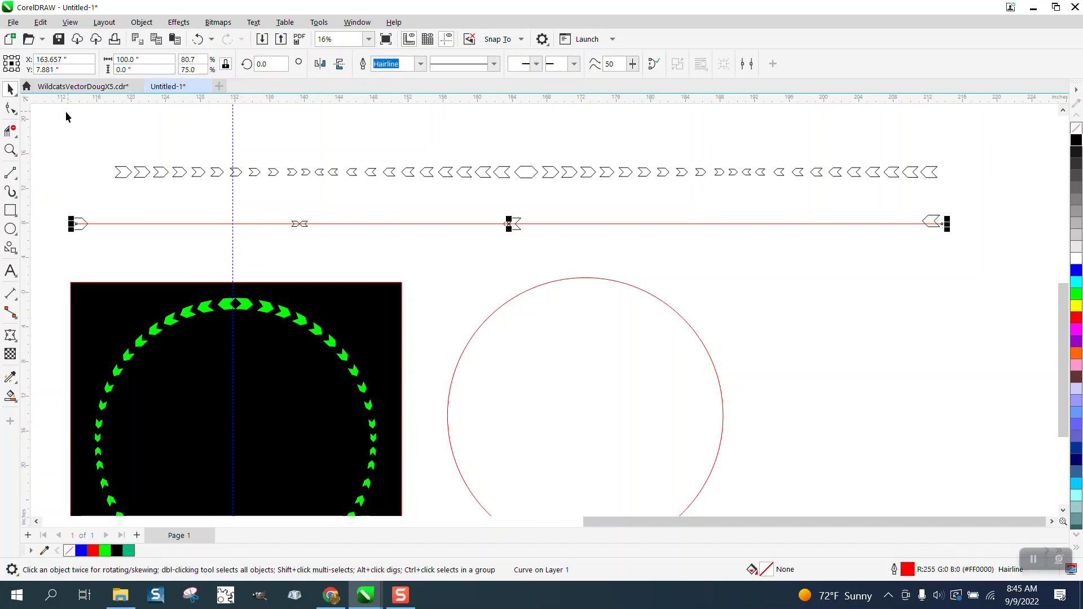
click(9, 109)
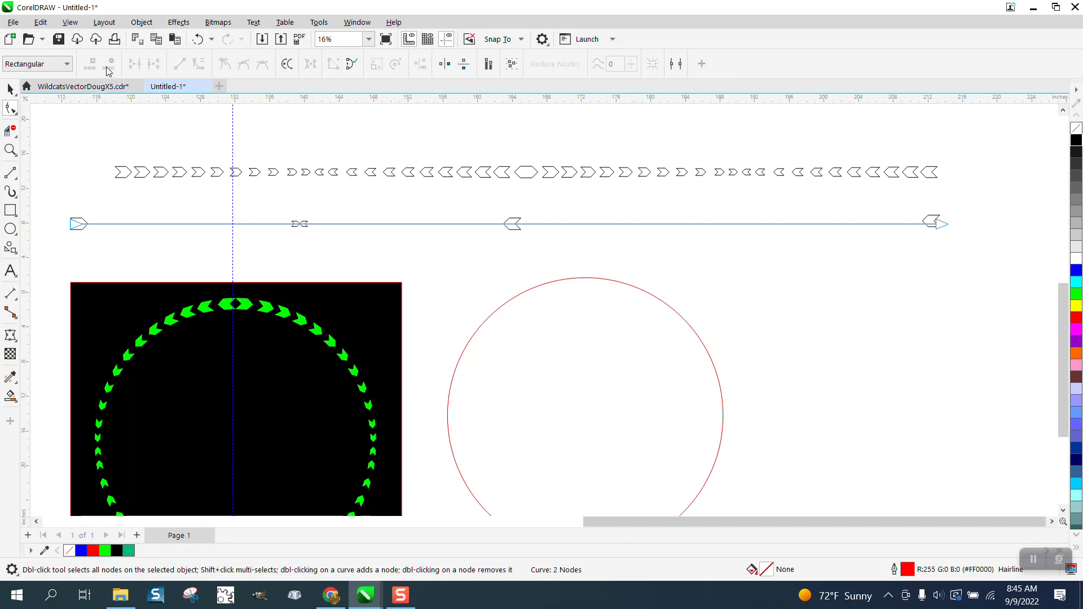
click(110, 223)
click(10, 89)
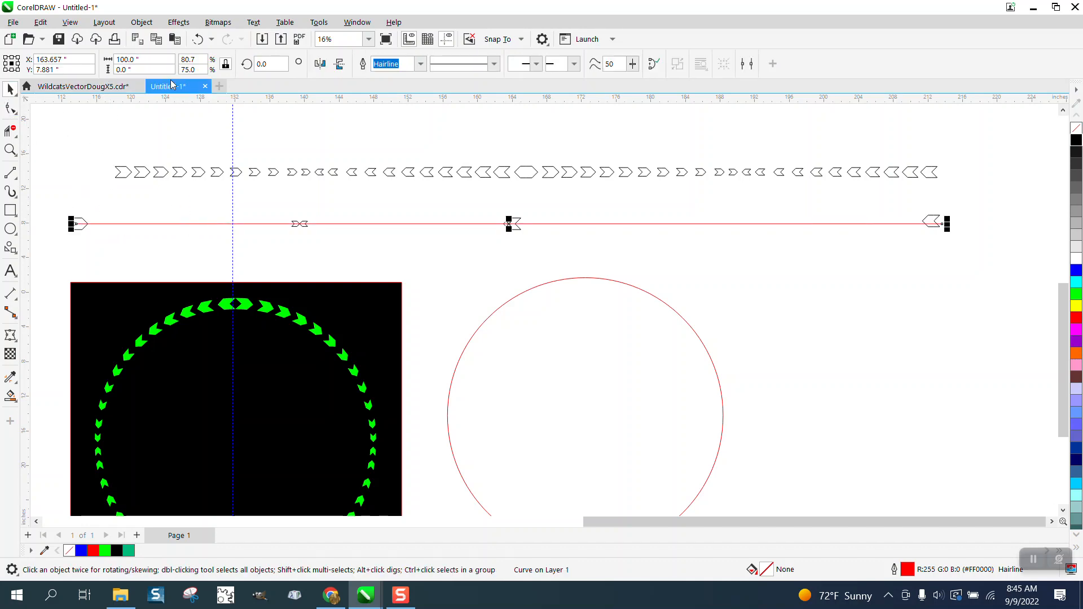
click(142, 22)
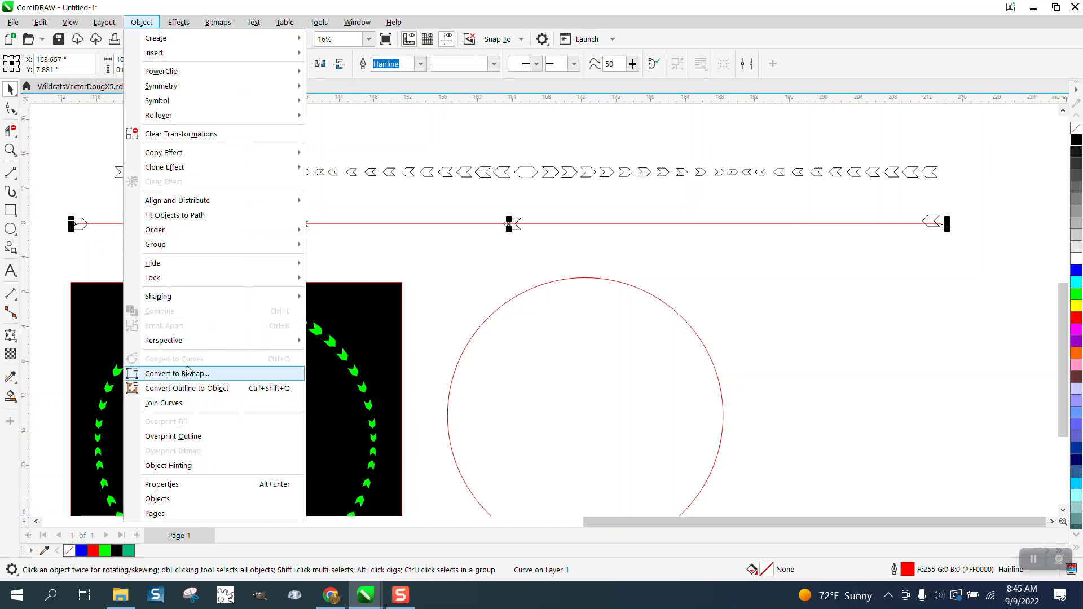
mouse_move(270, 246)
click(451, 247)
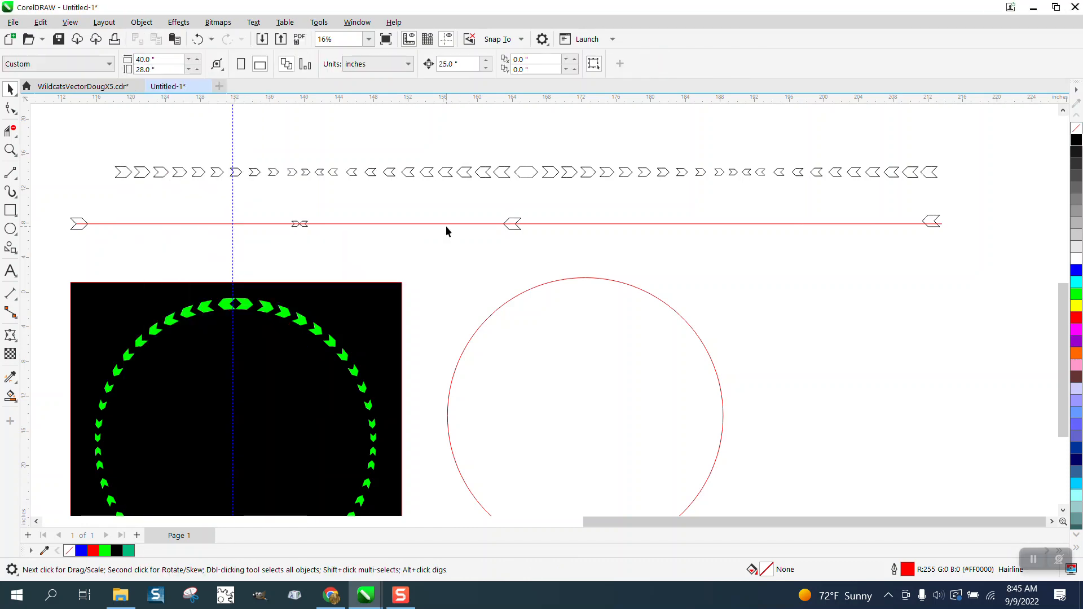
Select both end nodes of the red line and add midpoint nodes twice to divide it into four equal segments.
click(445, 225)
click(141, 22)
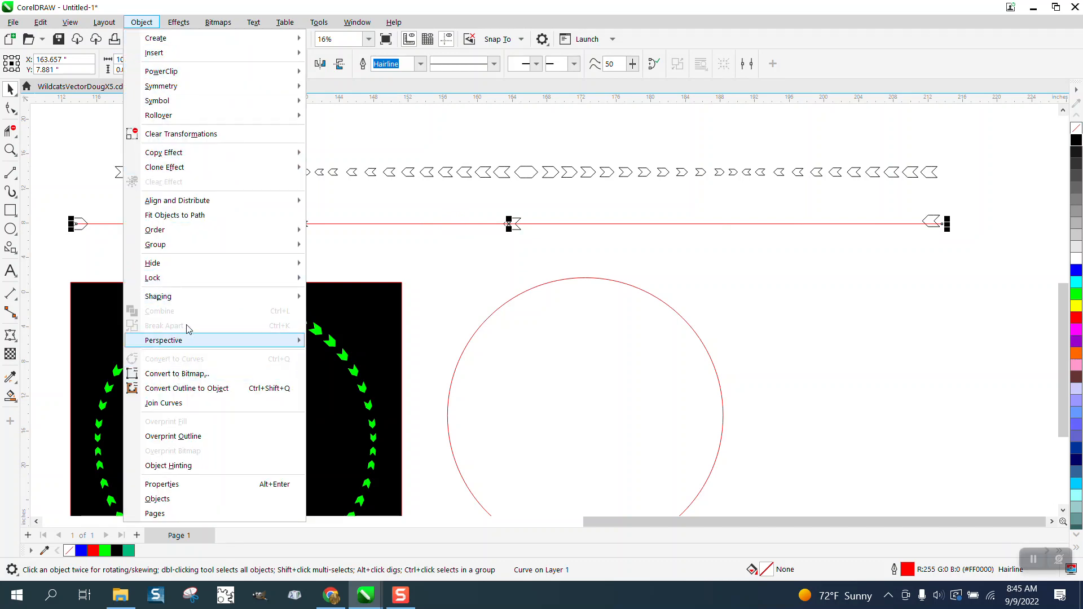
click(13, 107)
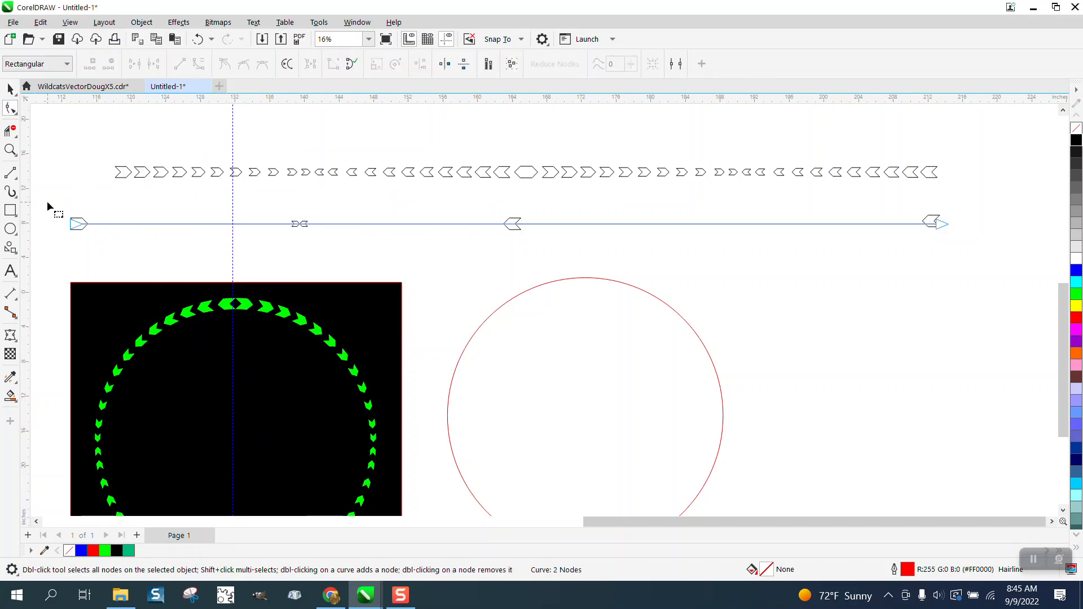
drag(48, 203, 577, 246)
drag(942, 276, 956, 276)
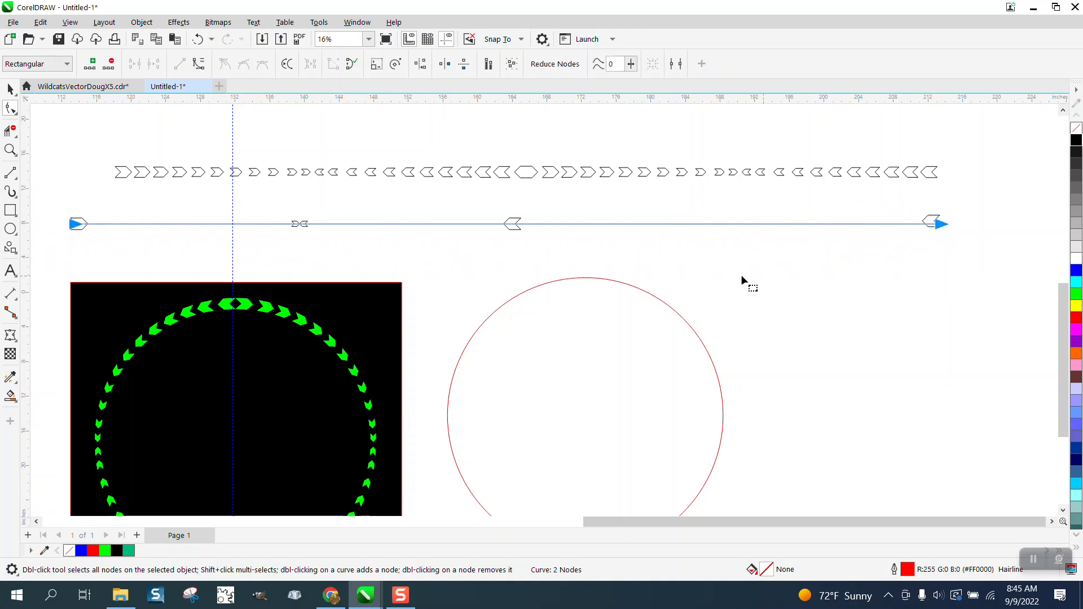
click(92, 65)
click(92, 64)
Place a vertical guideline through the red line's quarter-point node beside the small arrows.
click(10, 148)
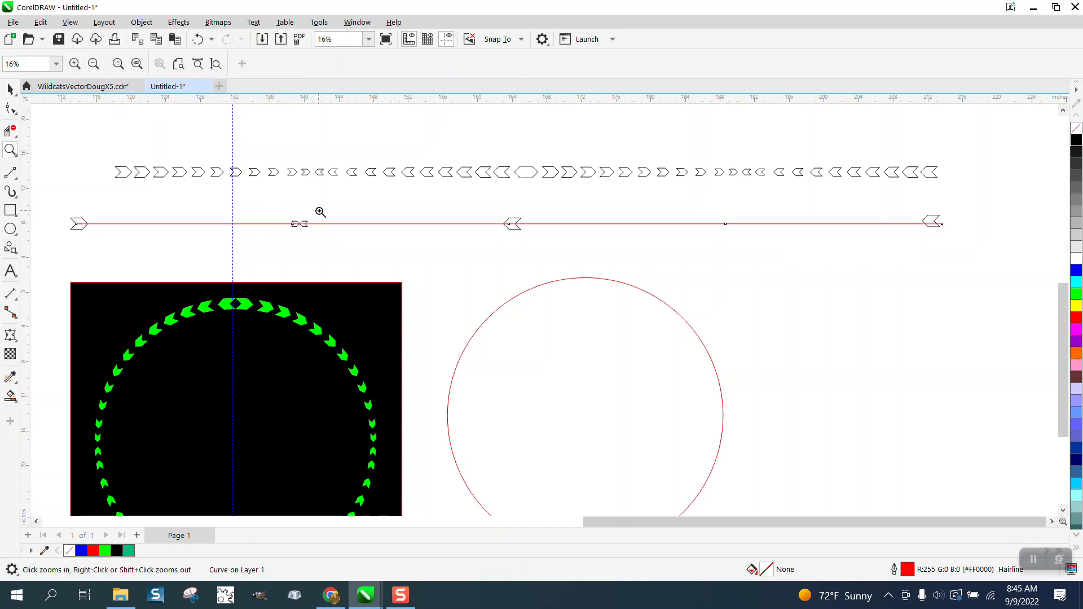
drag(286, 213, 333, 237)
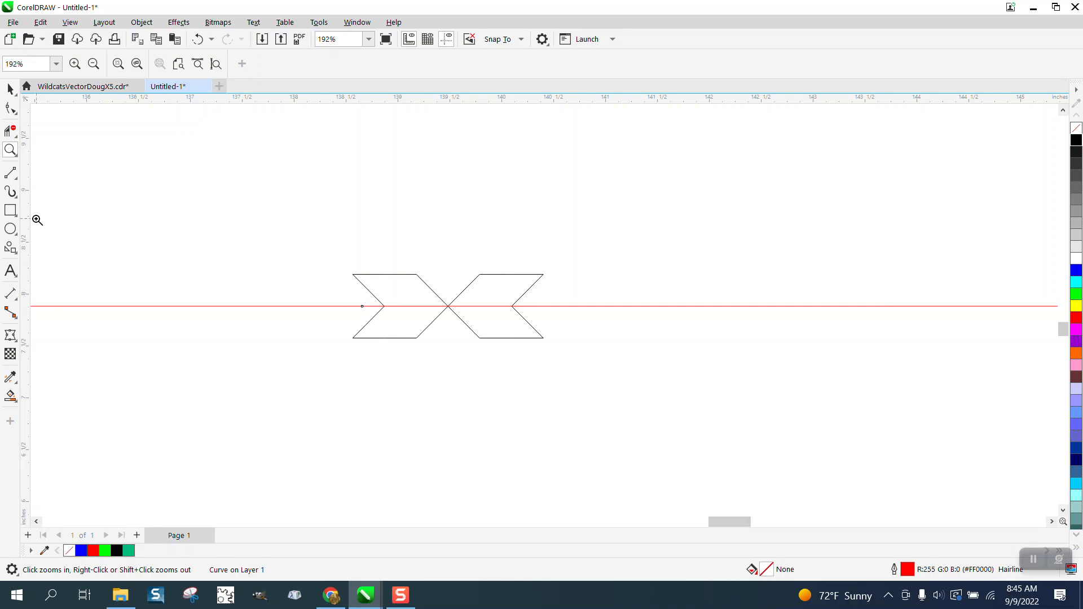
drag(352, 332, 363, 325)
Move the pair of small arrows left so their meeting tips snap to the quarter-point guideline.
click(10, 89)
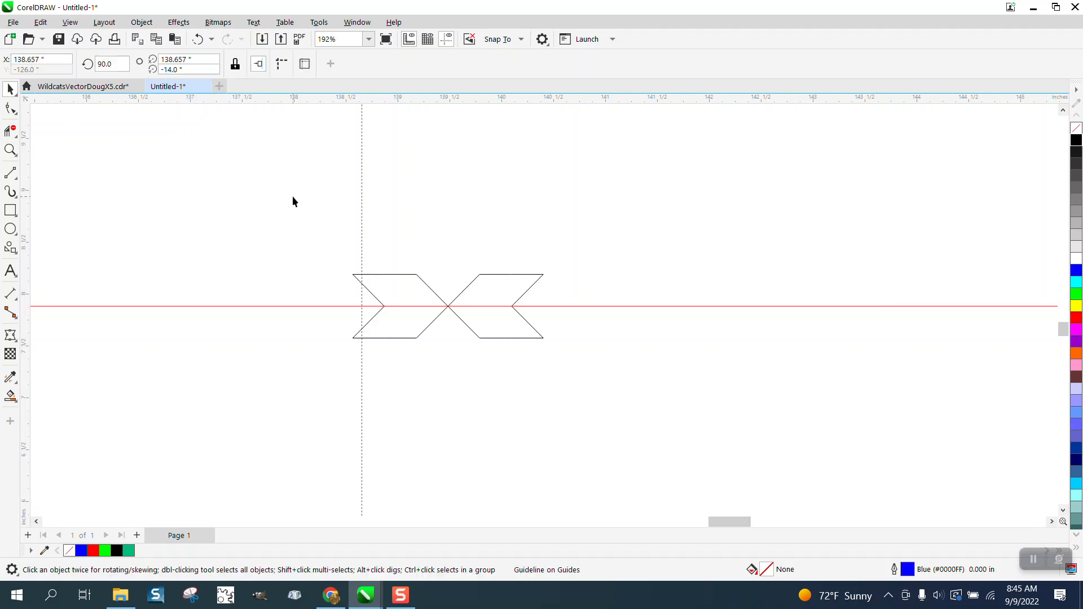
drag(355, 337, 578, 381)
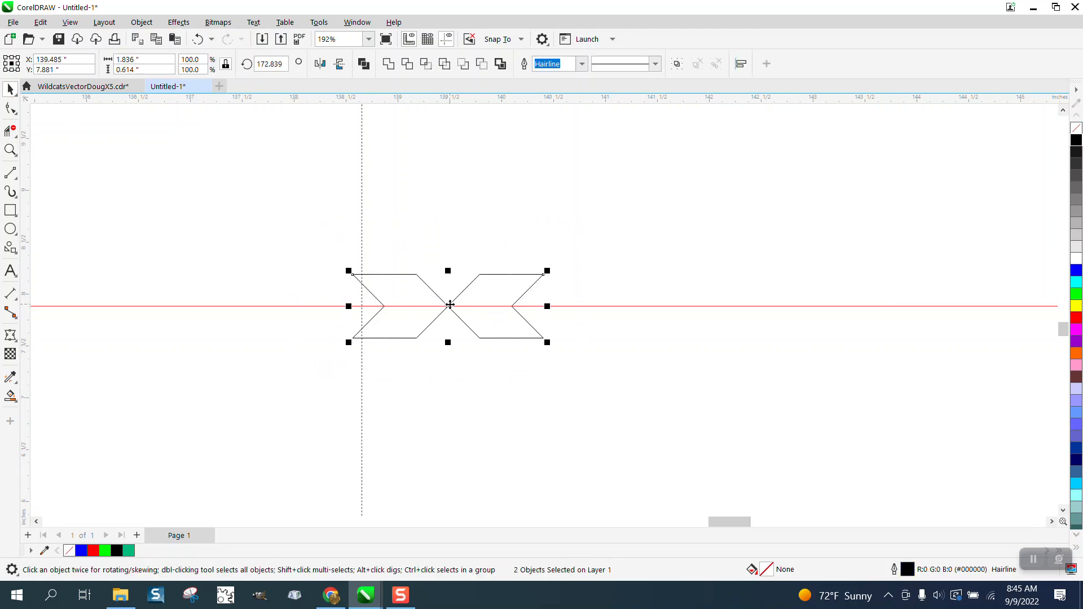
drag(449, 305, 368, 302)
Delete the large arrow at the right end of the red line.
scroll(263, 294, down, 5)
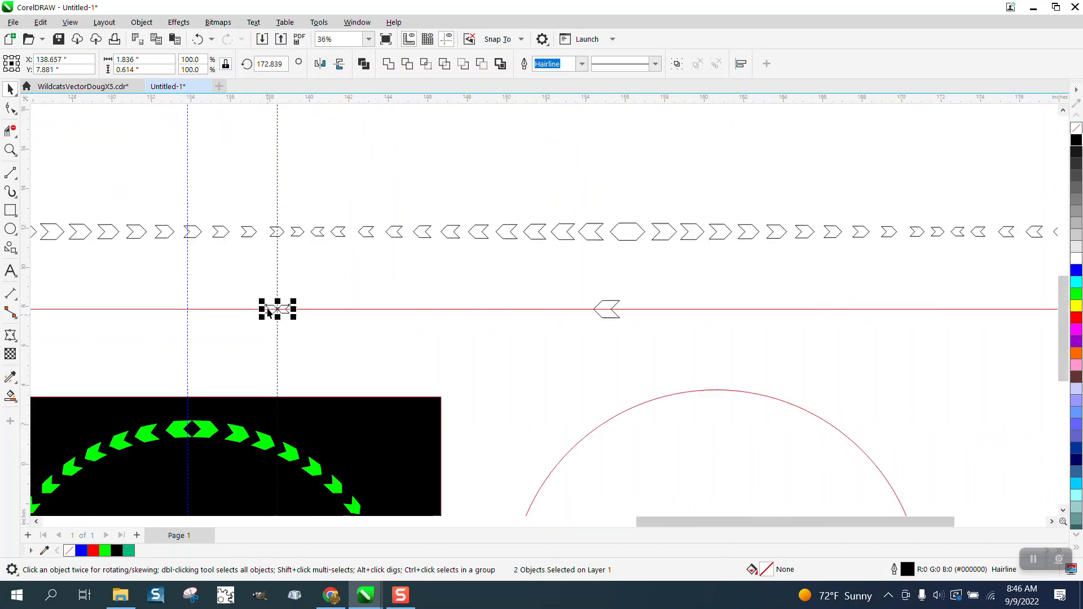
scroll(542, 332, down, 3)
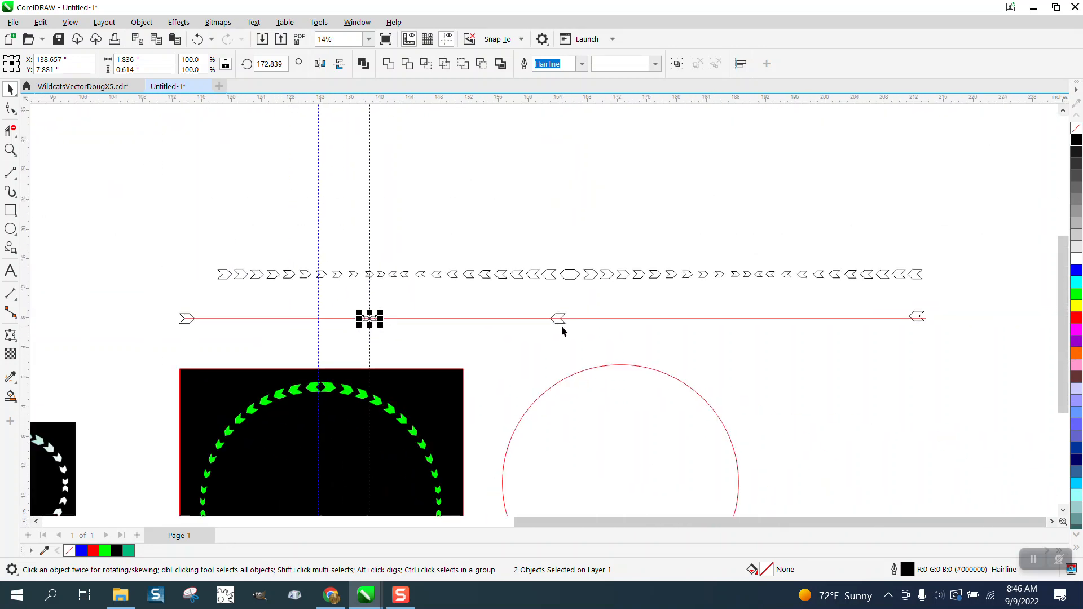
click(916, 315)
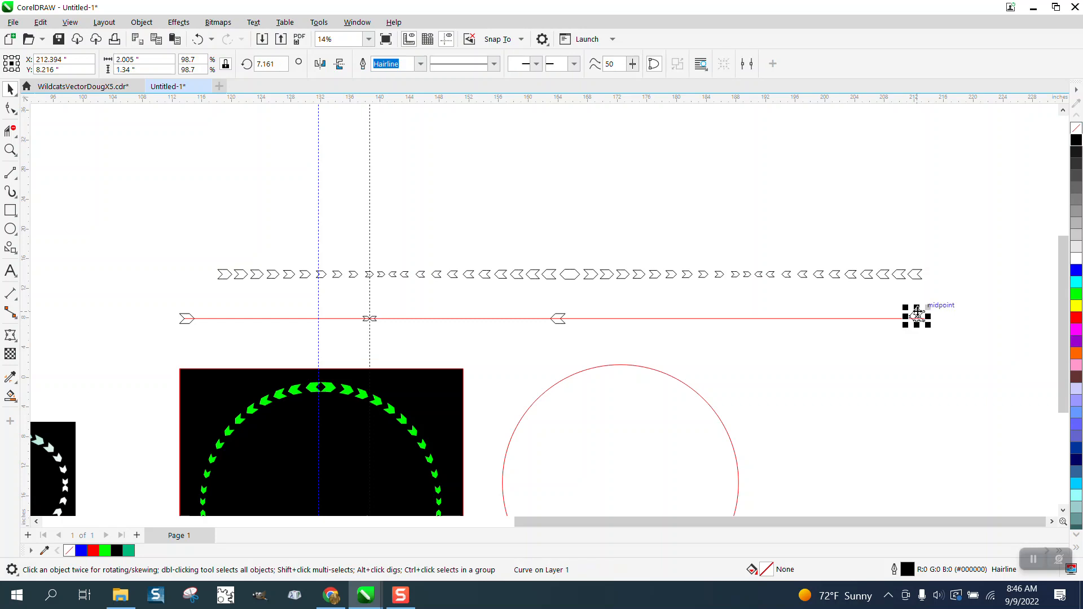
key(Delete)
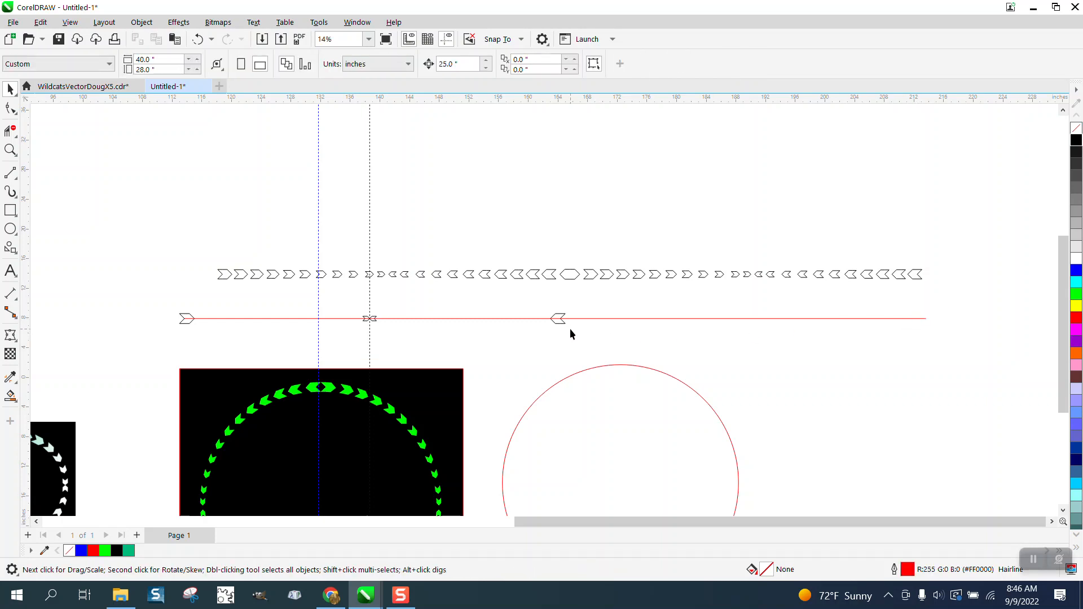
Select the four arrows on the line's left half and set their overall width to 50 in.
drag(577, 369, 586, 370)
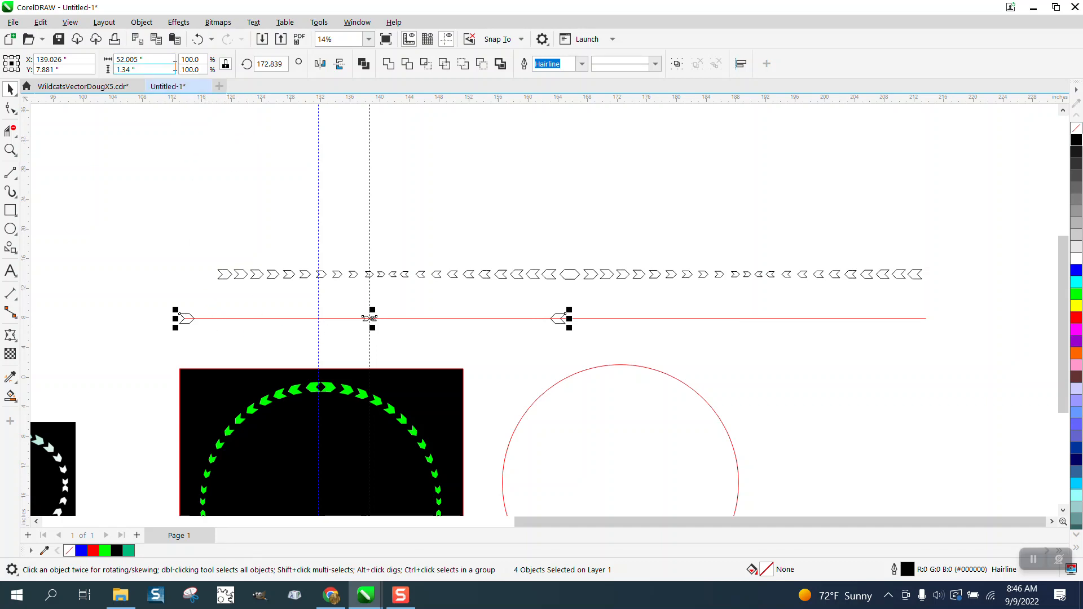
drag(171, 60, 116, 60)
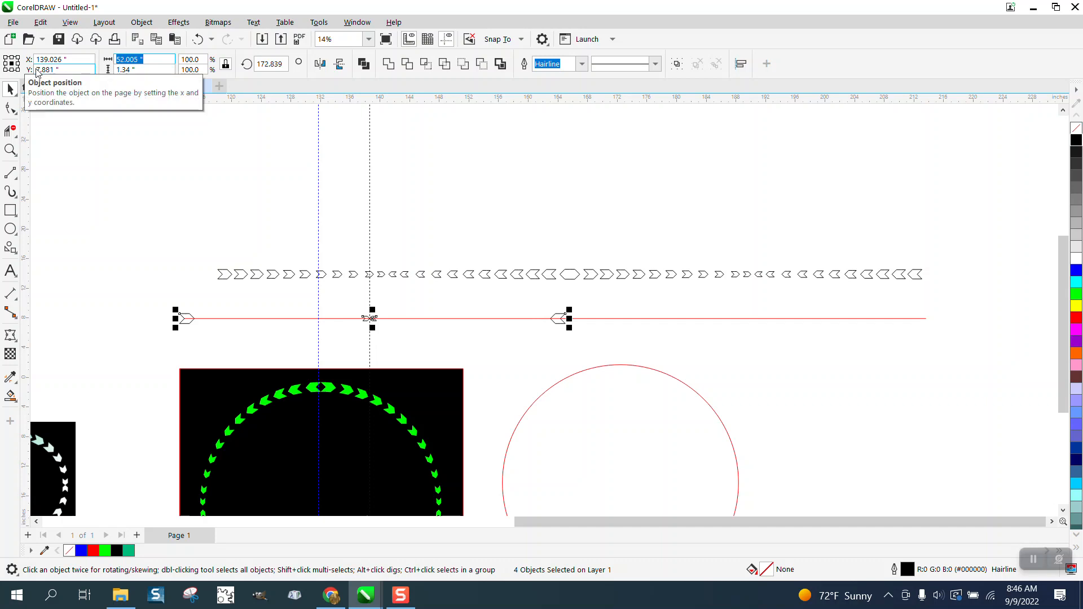
text(50)
key(Return)
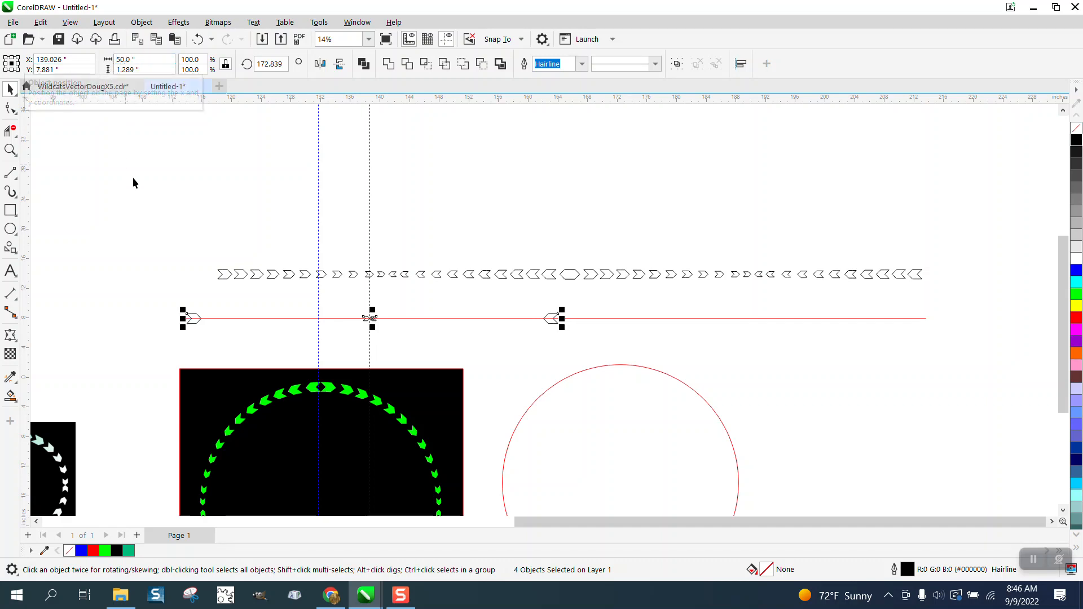
Place a horizontally mirrored copy of the four arrows along the right half of the red line.
click(10, 150)
drag(148, 275, 683, 358)
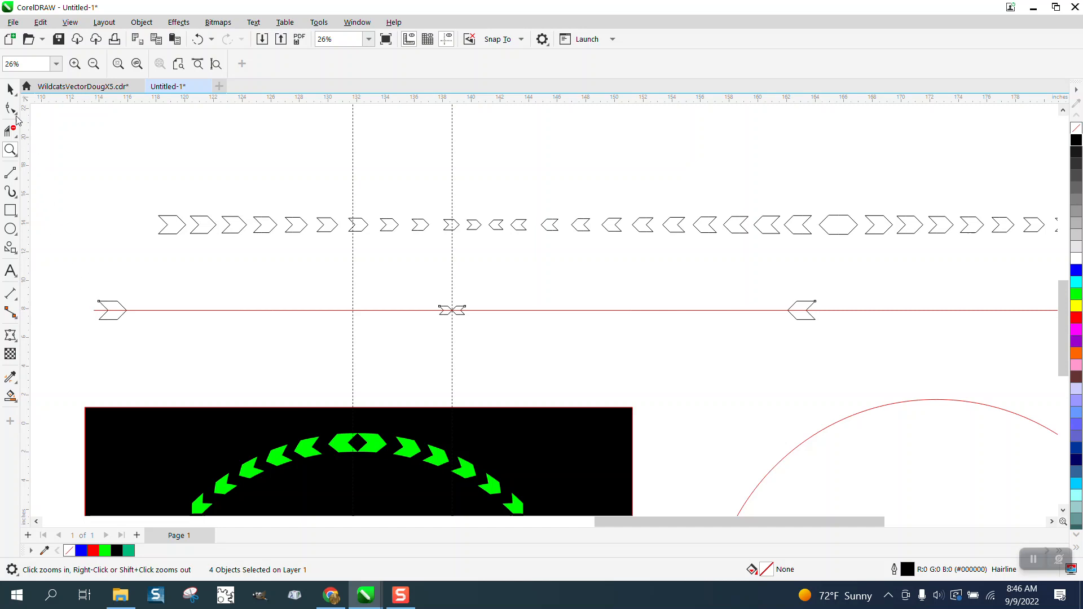
click(11, 90)
scroll(124, 253, down, 3)
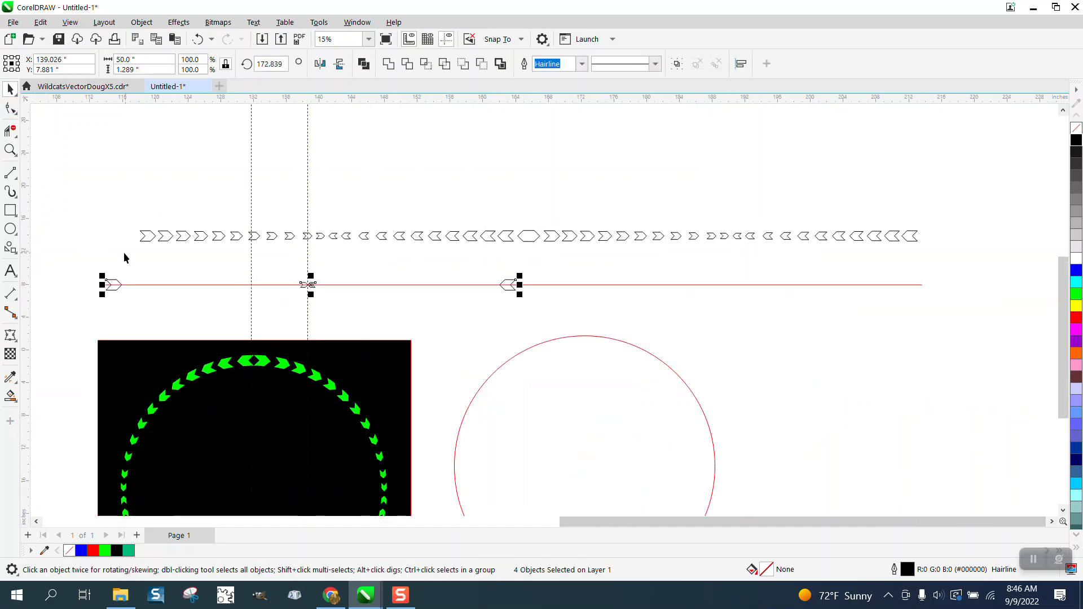
drag(83, 264, 531, 325)
drag(100, 285, 616, 296)
click(673, 327)
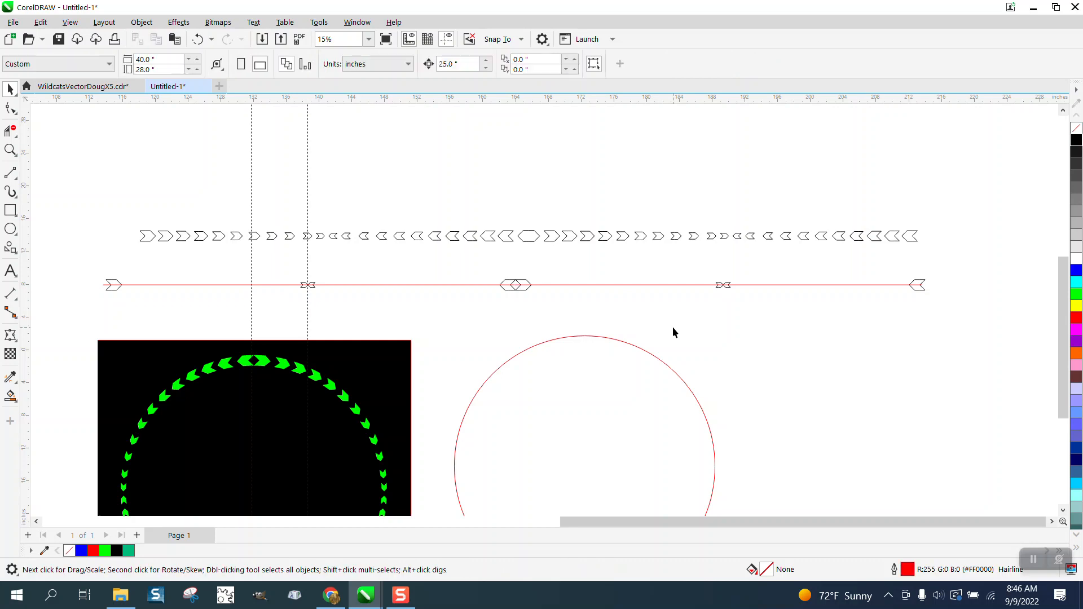
Try to Smart Fill the diamond where the two large middle arrows meet, and the adjoining left arrow, undoing each fill.
click(7, 151)
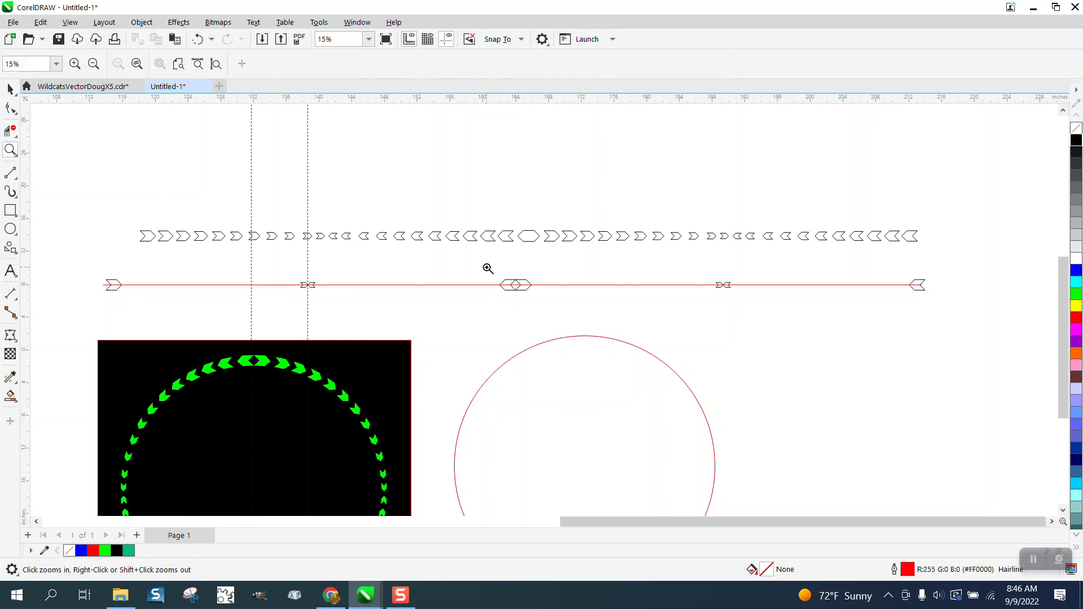
drag(486, 266, 576, 302)
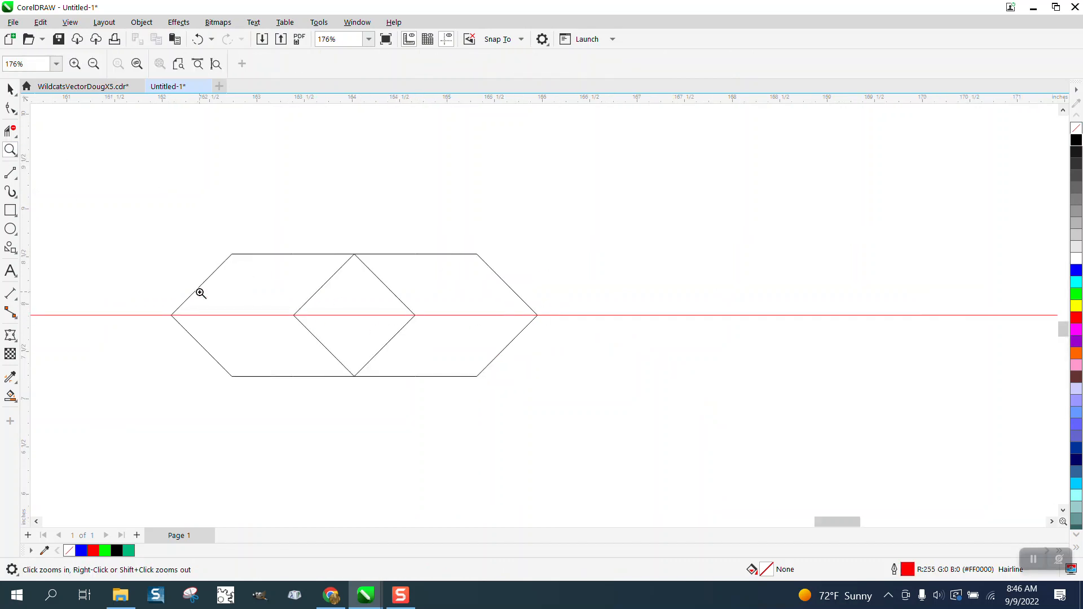
scroll(165, 274, down, 1)
scroll(165, 250, down, 1)
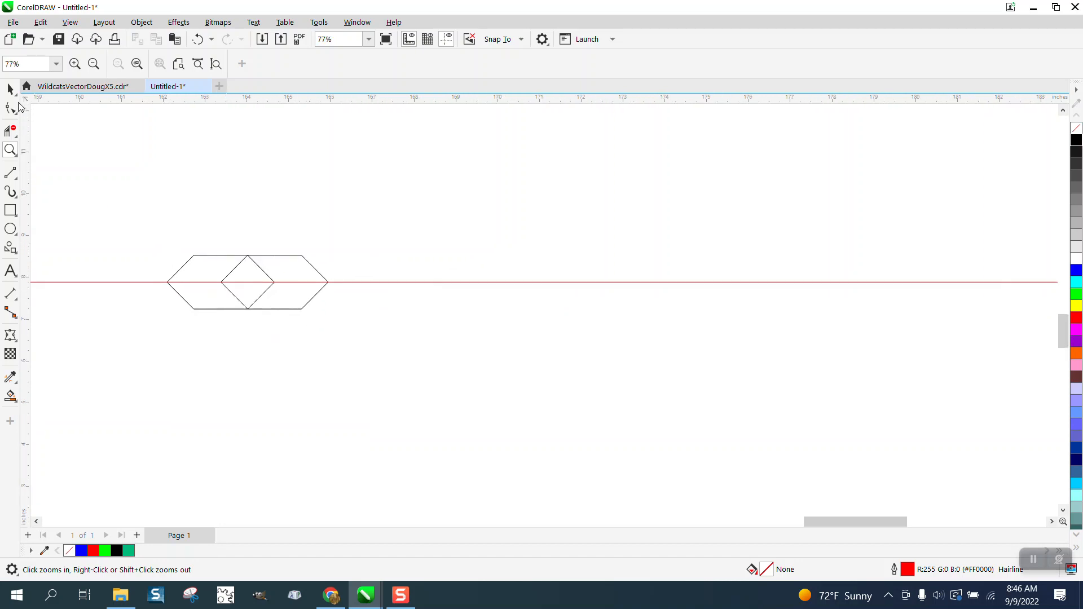
click(10, 89)
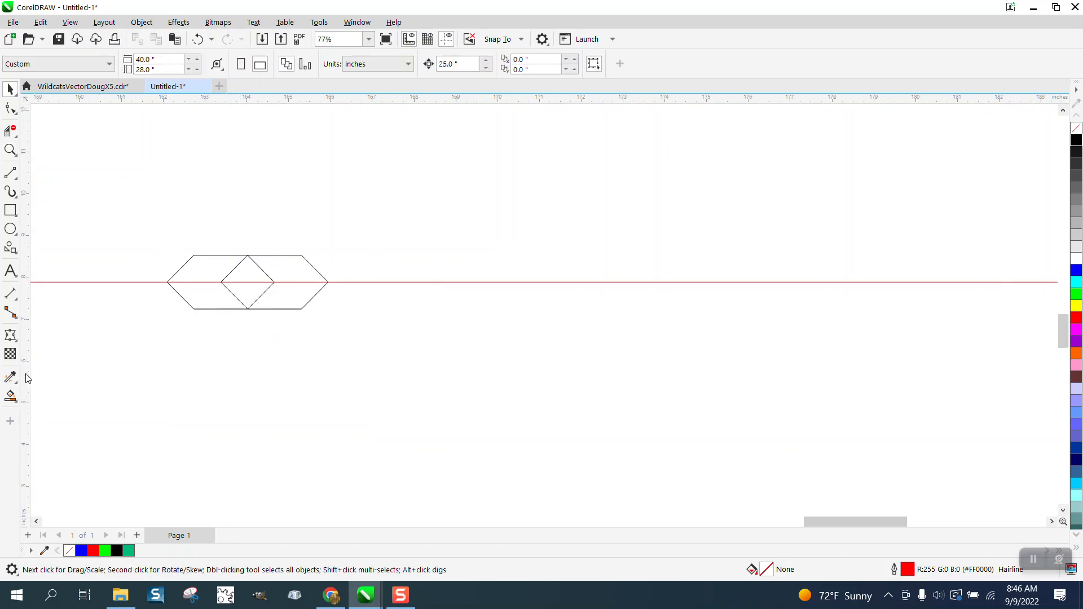
click(10, 396)
click(247, 273)
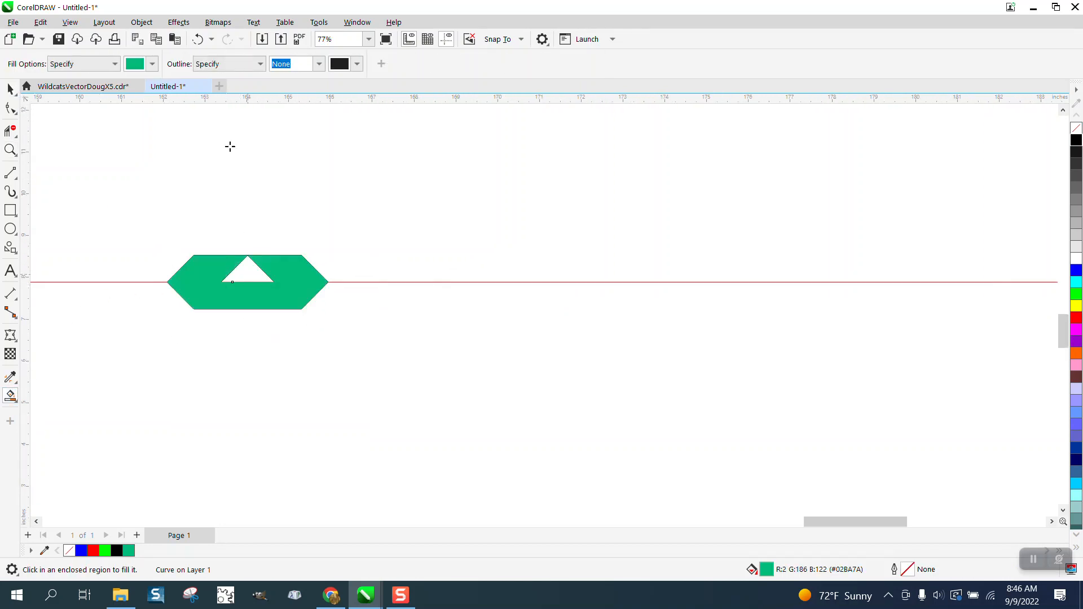
click(197, 39)
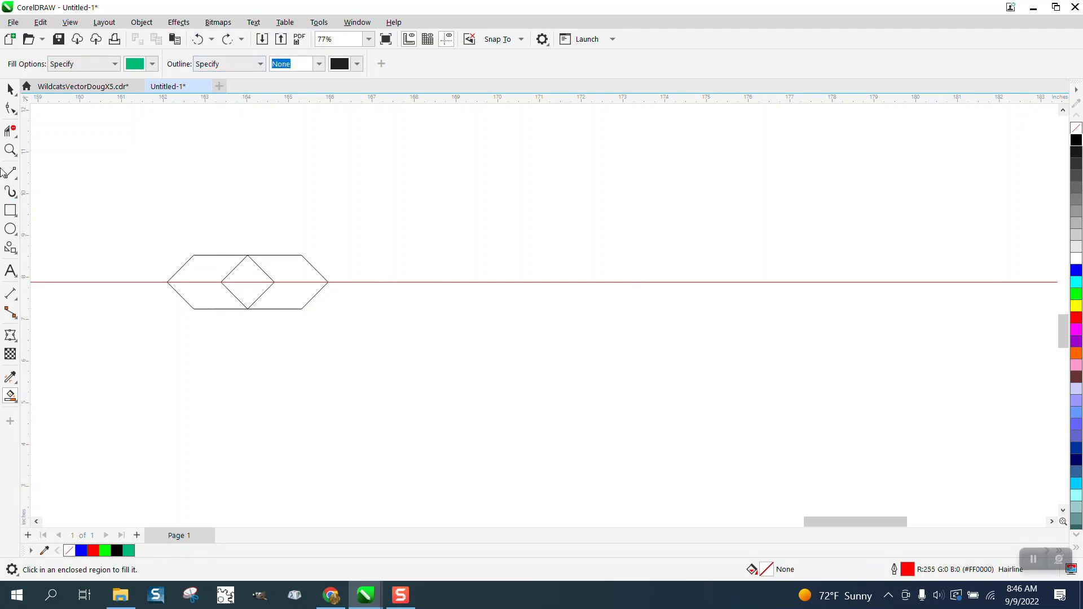
click(208, 269)
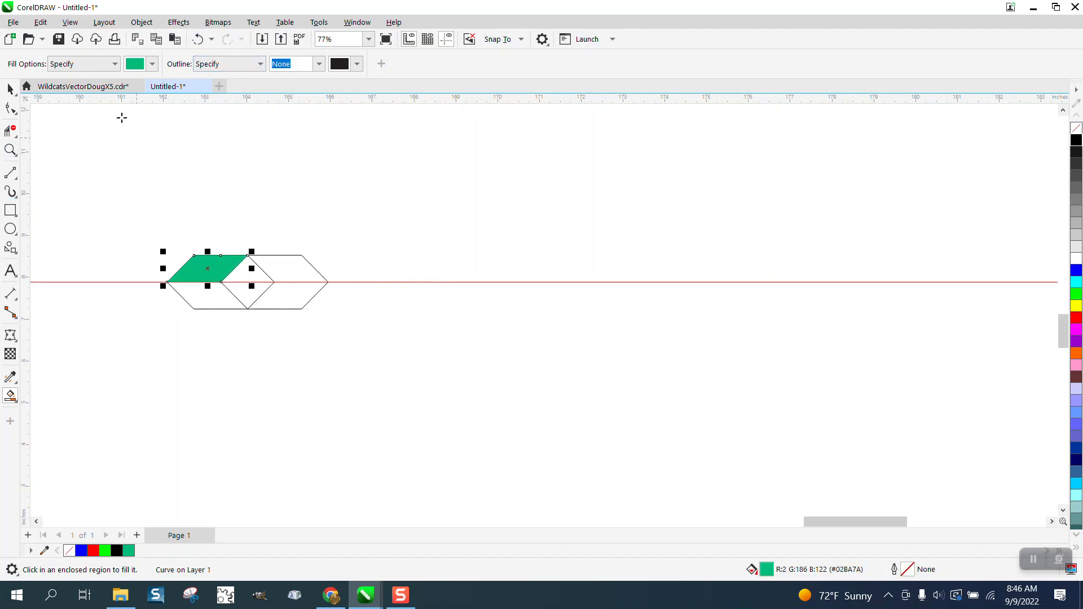
click(198, 39)
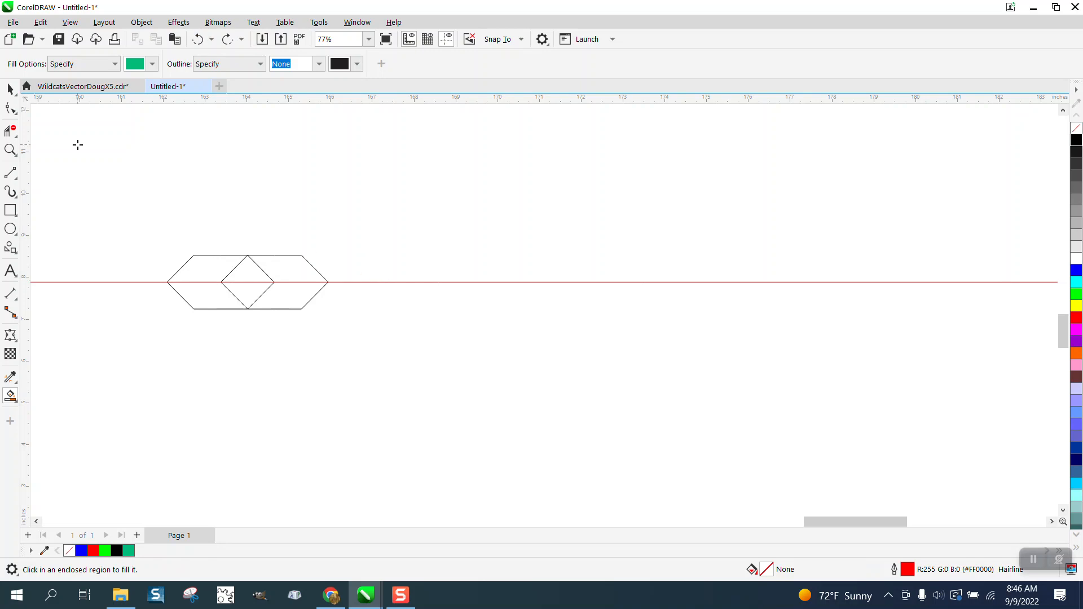
Set the nudge distance to 2 in. and nudge the red line down once, clear of the arrows.
click(10, 90)
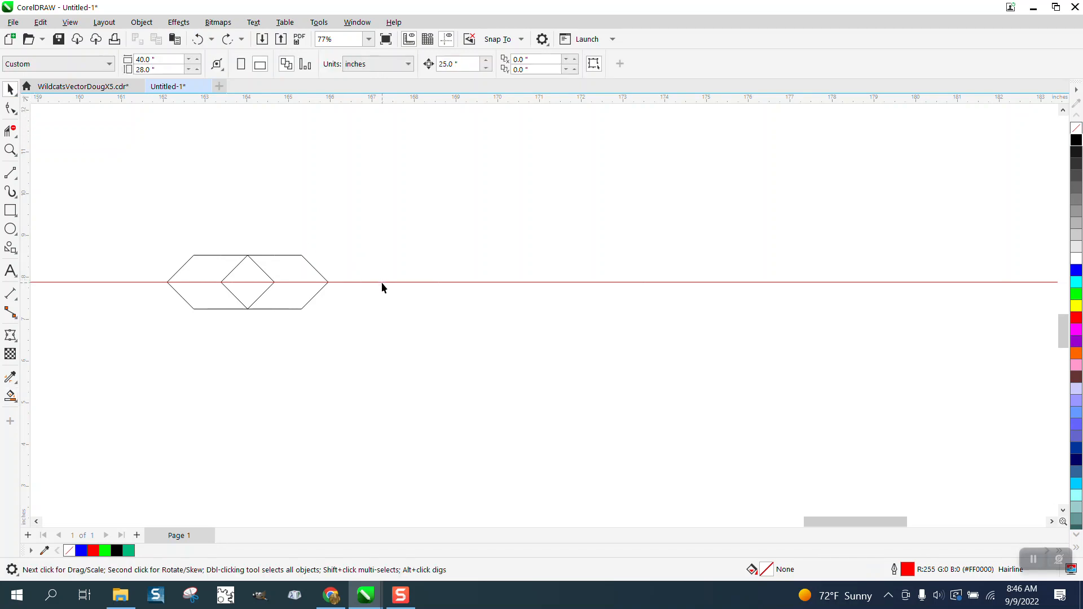
drag(463, 63, 442, 65)
text(2)
key(Return)
click(428, 281)
key(Down)
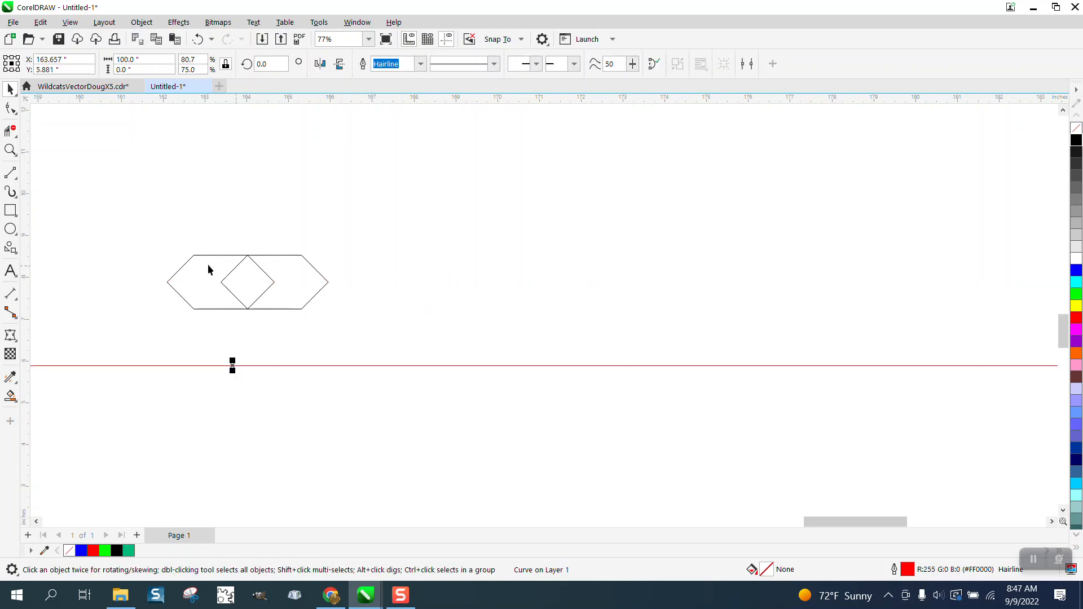
Try to Smart Fill the diamond between the middle arrows with the red line out of the way, and undo the fill.
click(10, 395)
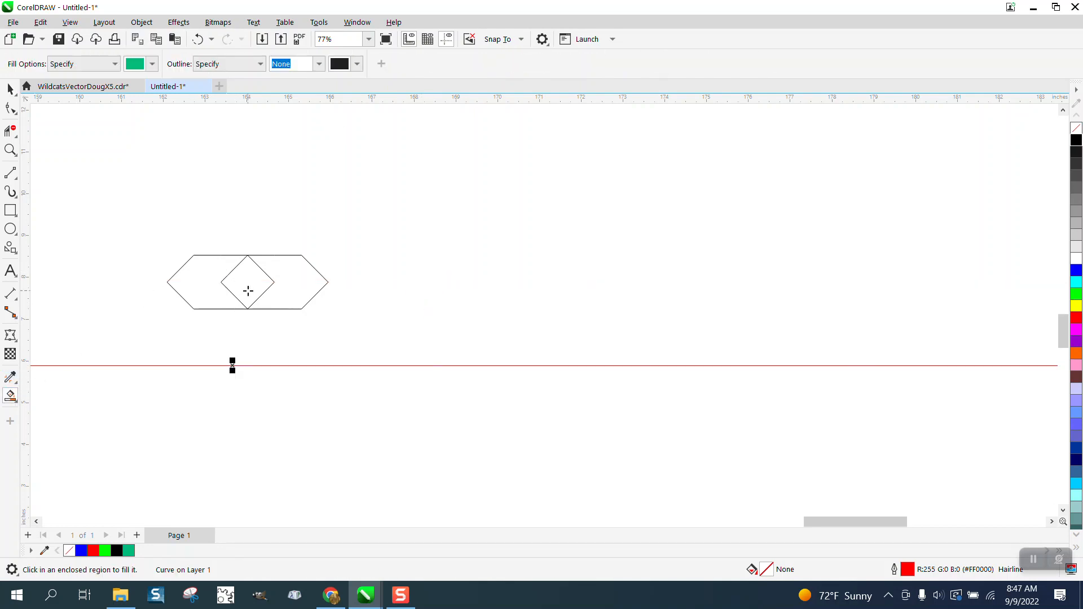
click(249, 290)
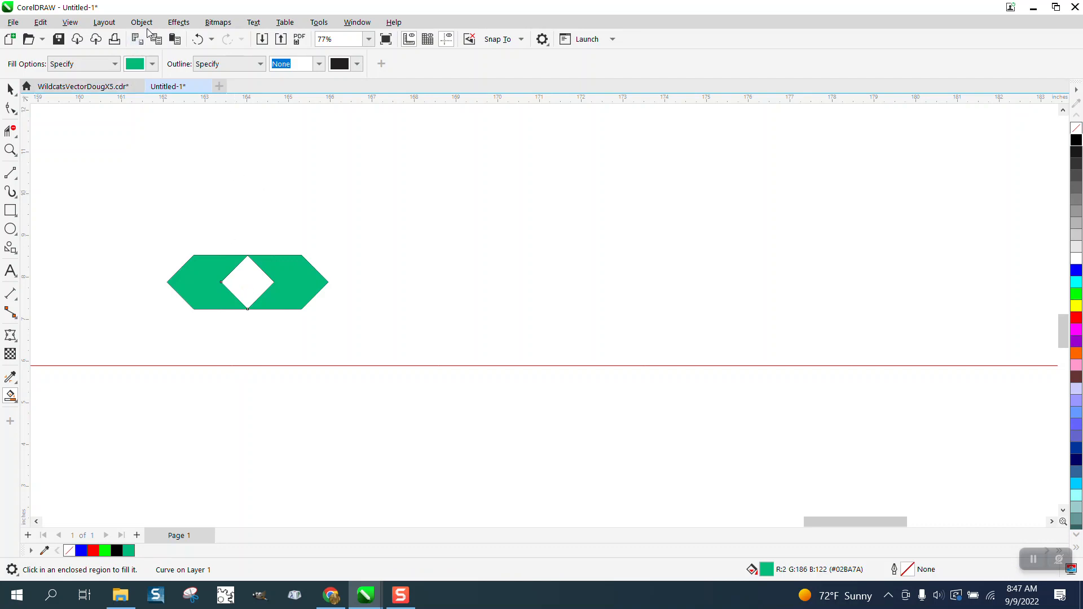
click(197, 39)
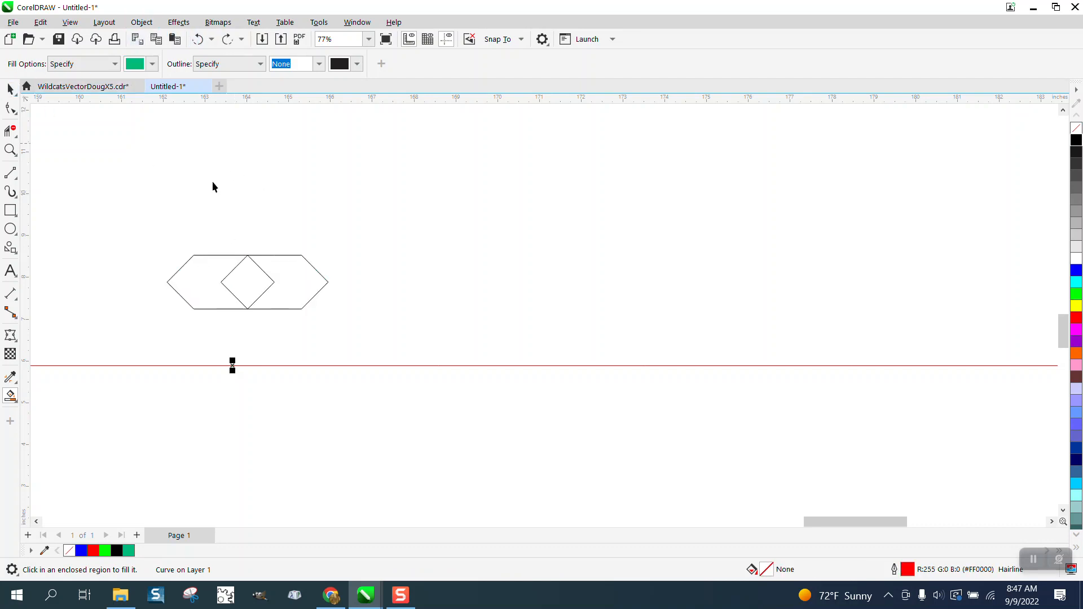
key(space)
click(267, 219)
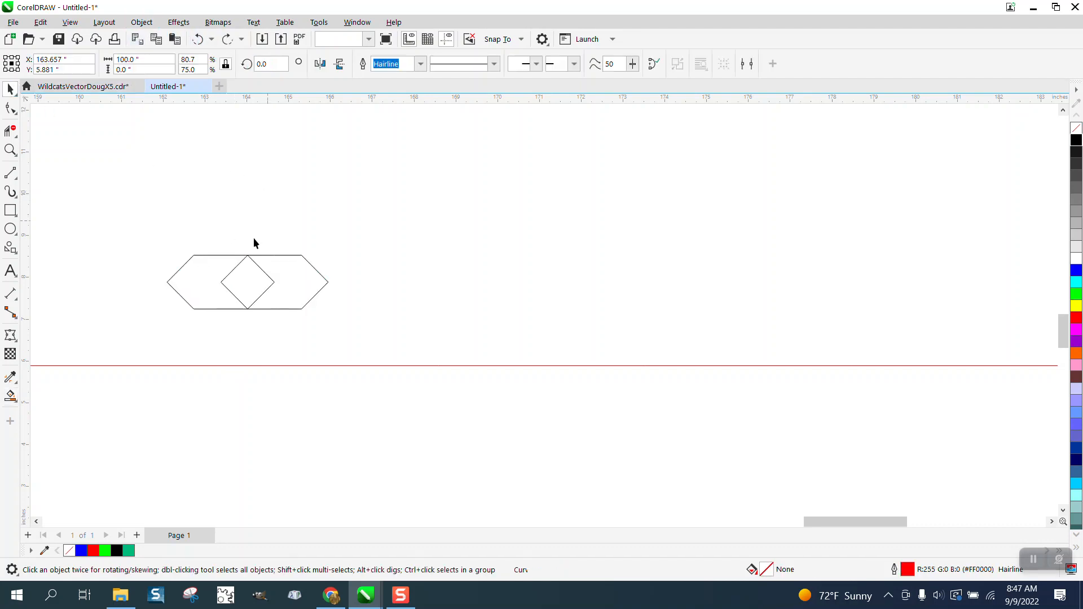
Shift the two large middle arrows horizontally so that their notched ends slightly overlap and enclose a diamond.
click(223, 263)
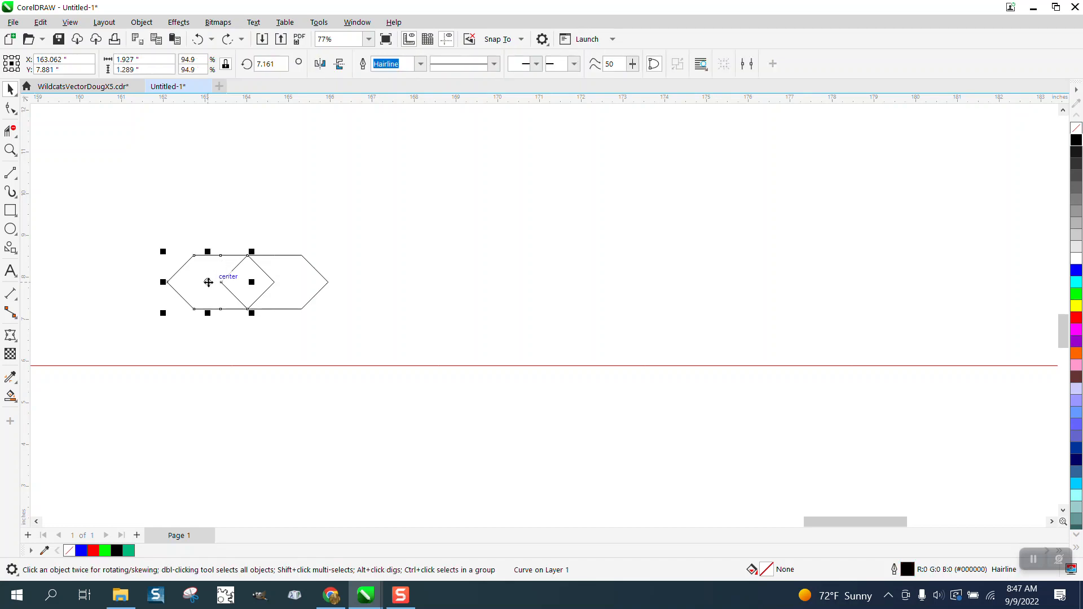
drag(208, 280, 185, 287)
click(276, 279)
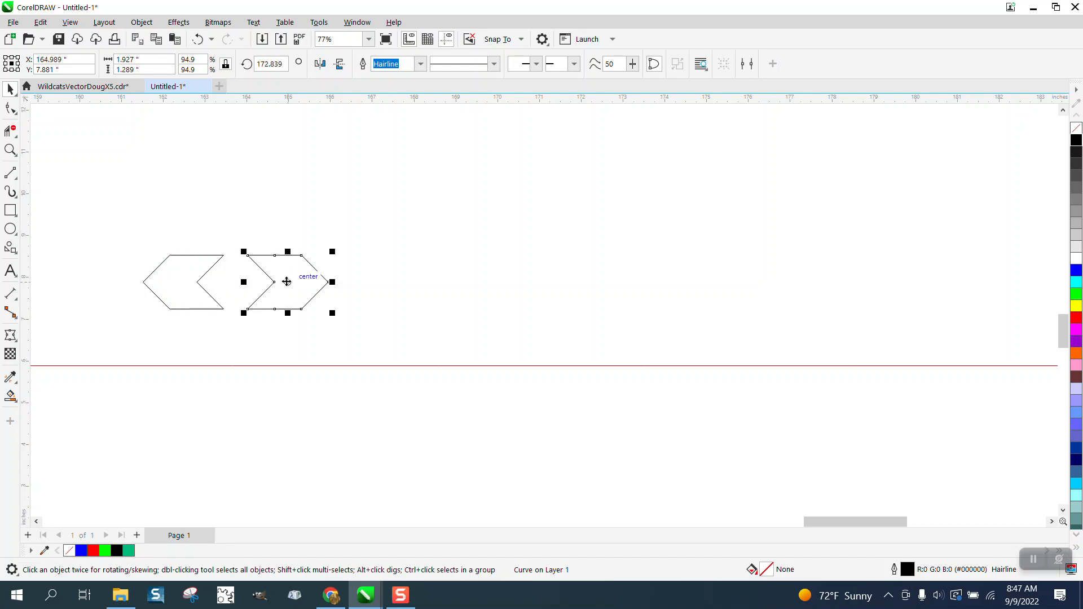
drag(285, 280, 310, 282)
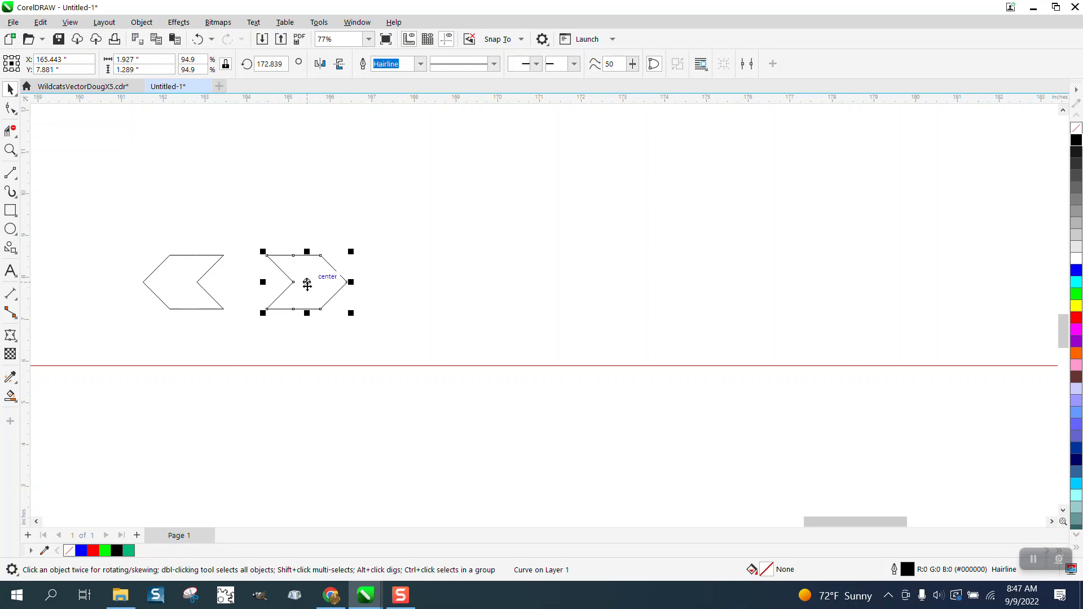
drag(304, 283, 261, 287)
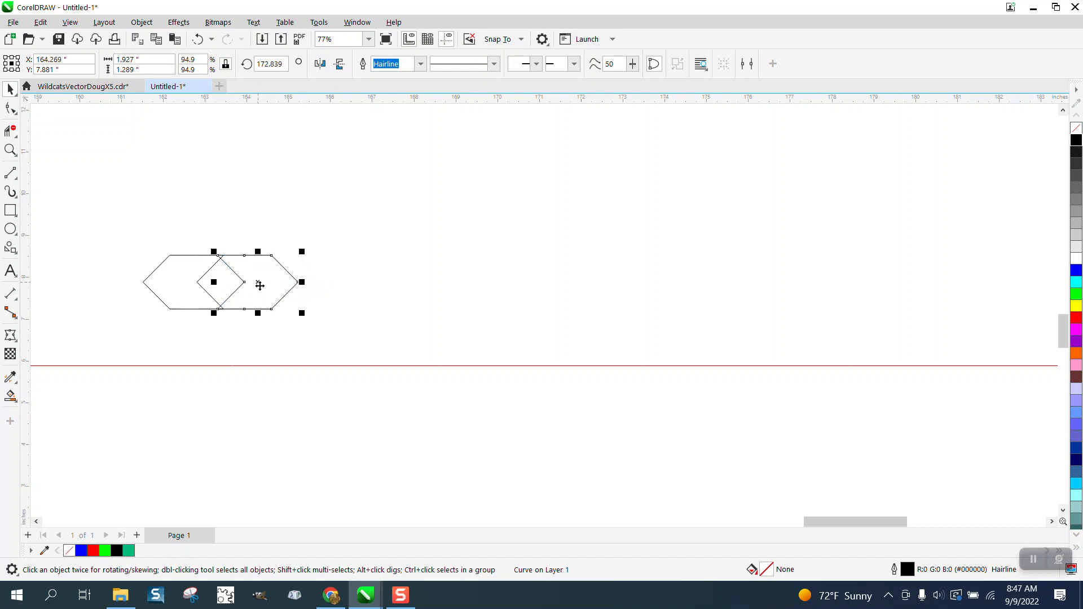
Create a green diamond with Smart Fill in the area enclosed by the overlapping arrows and move it 2 in. above them.
click(10, 396)
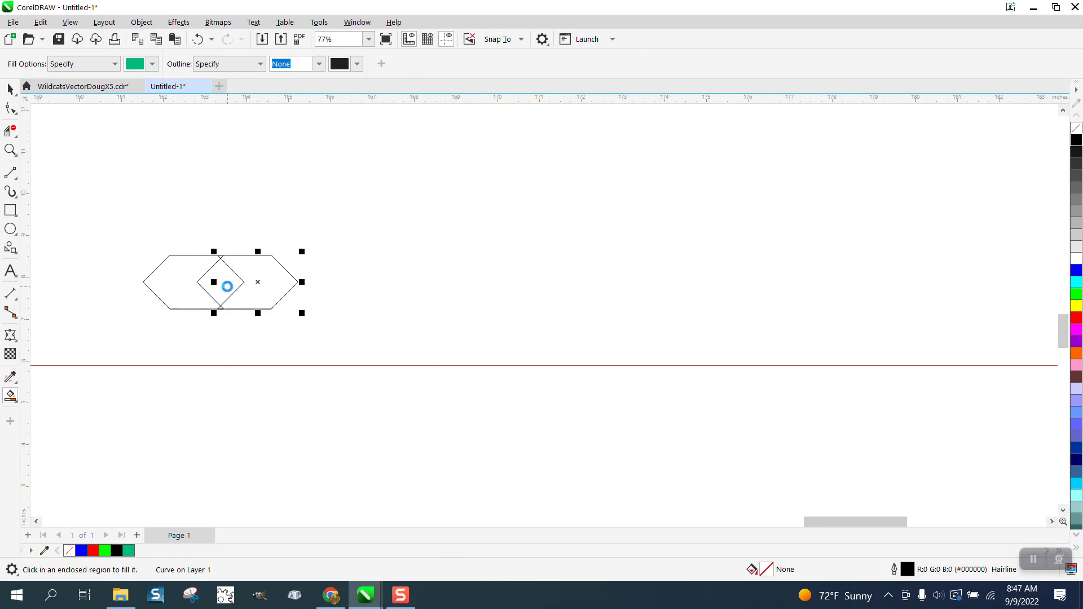
click(225, 287)
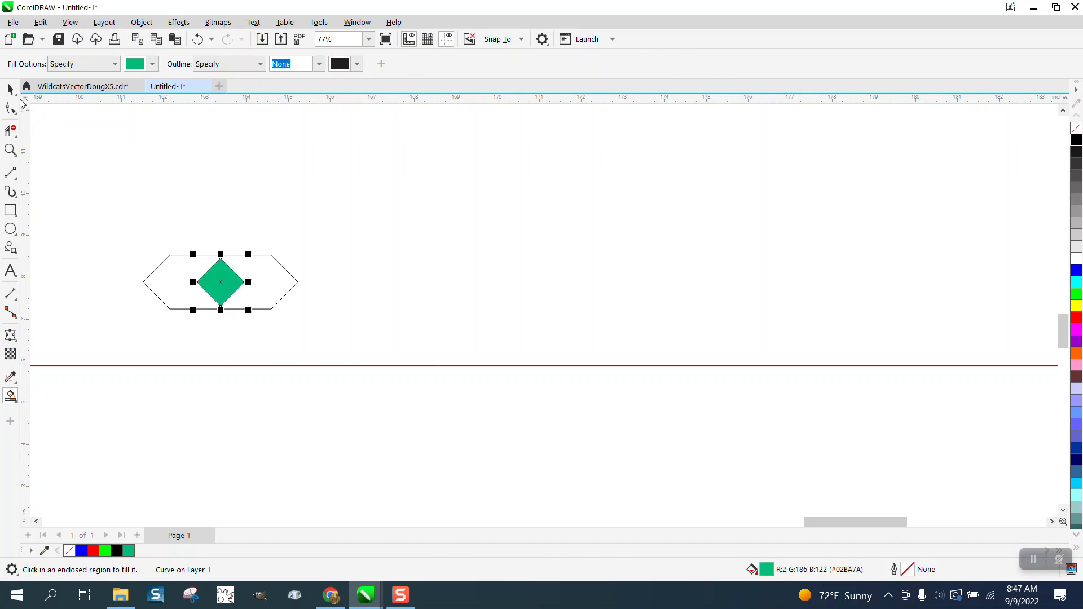
click(10, 89)
drag(221, 282, 220, 199)
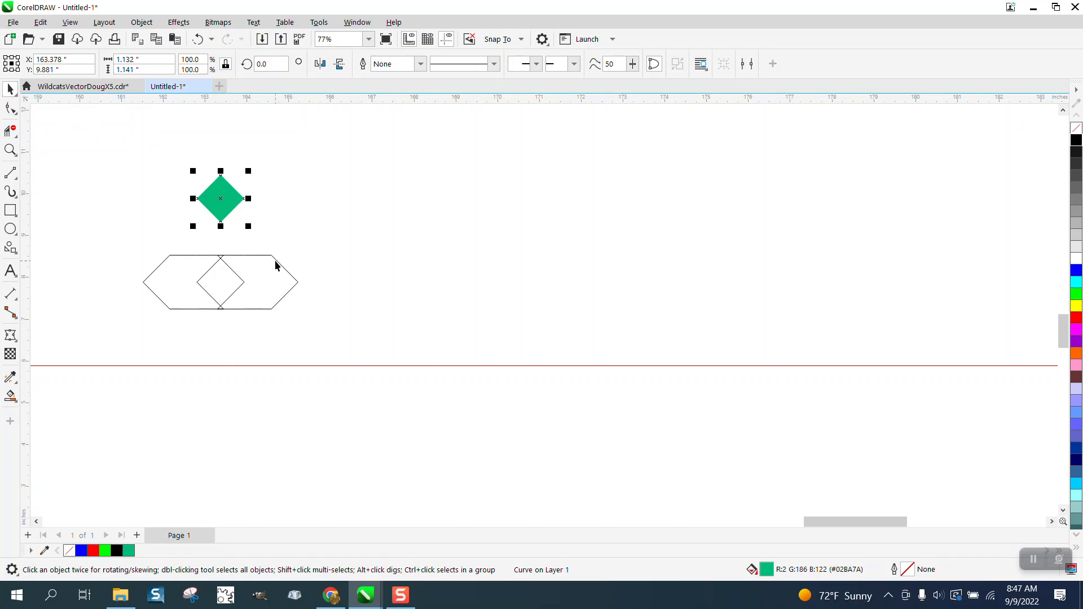
Place the diamond in a gap opened between the two large middle arrows and give it no fill and a black outline.
drag(276, 265, 338, 268)
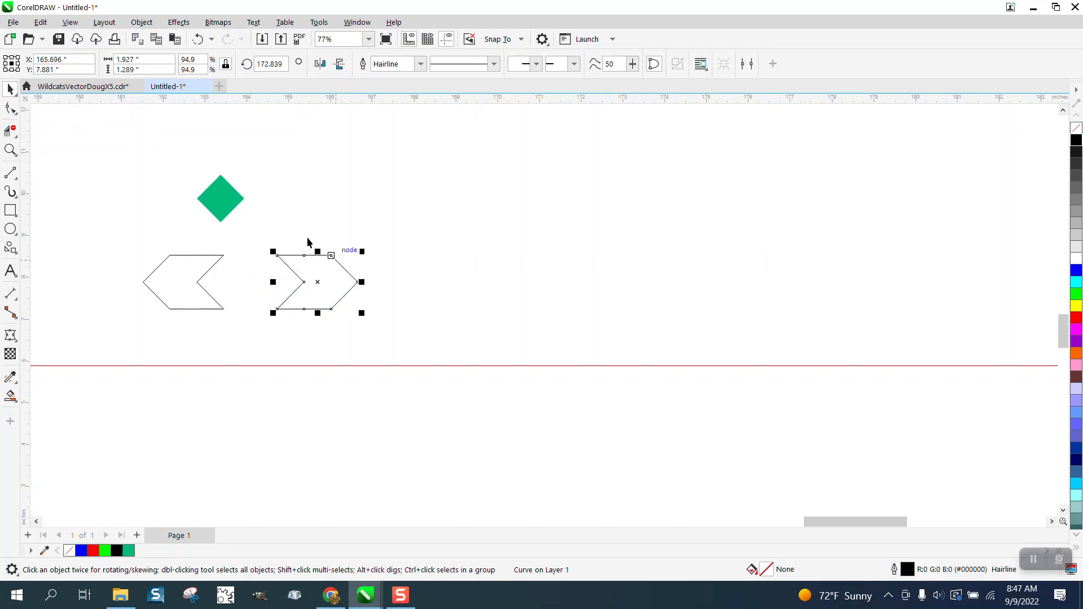
drag(232, 201, 256, 280)
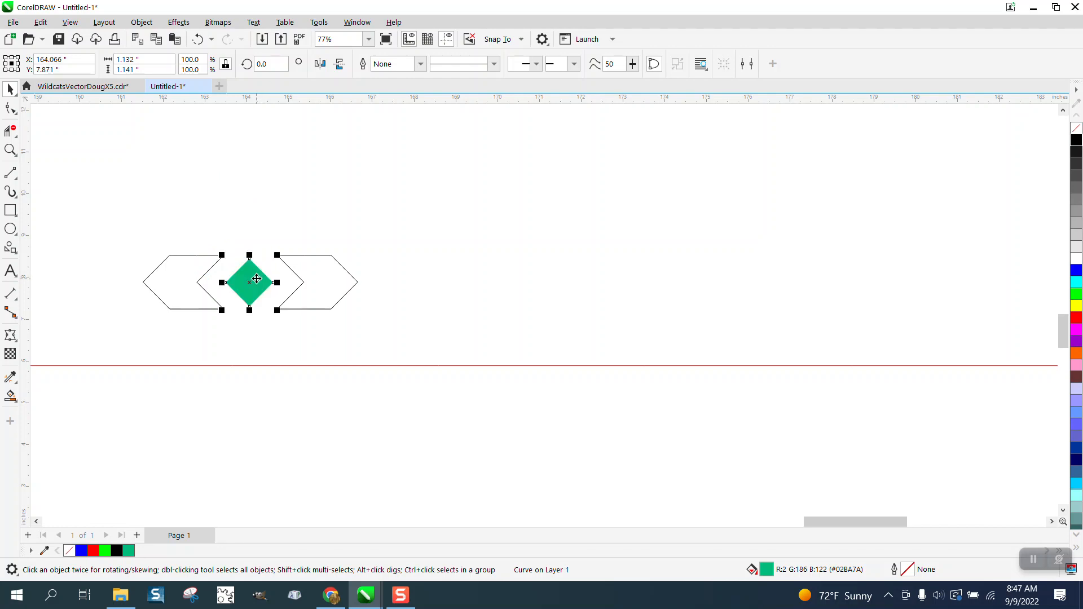
click(1076, 127)
right_click(1076, 140)
Blend the large arrow at the row's left end with the small right-pointing arrow at the quarter-point guideline, using 10 steps.
scroll(321, 255, down, 2)
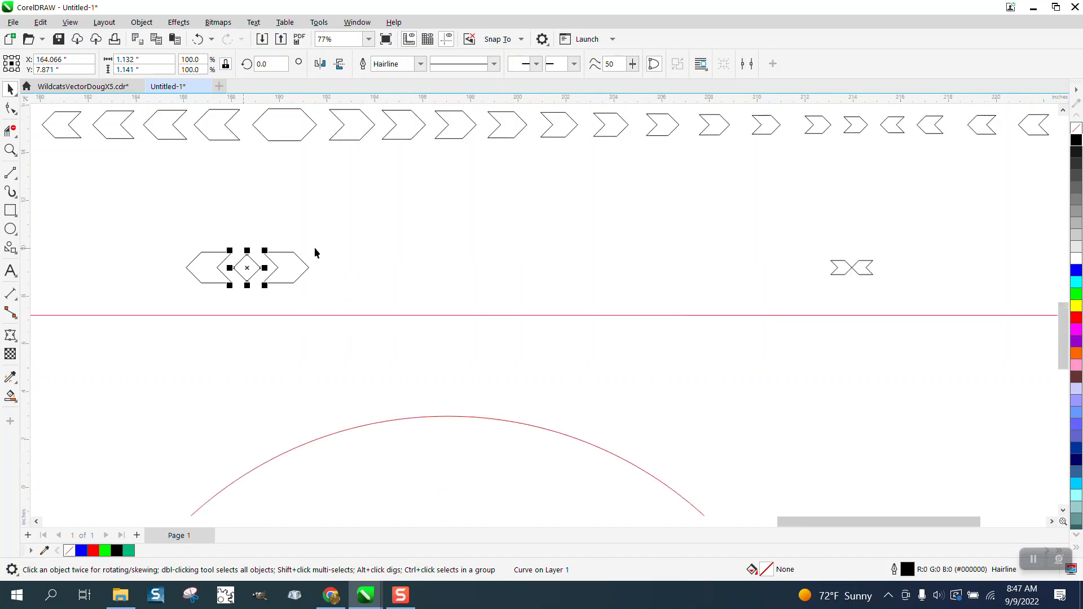
scroll(428, 269, down, 2)
scroll(454, 282, down, 2)
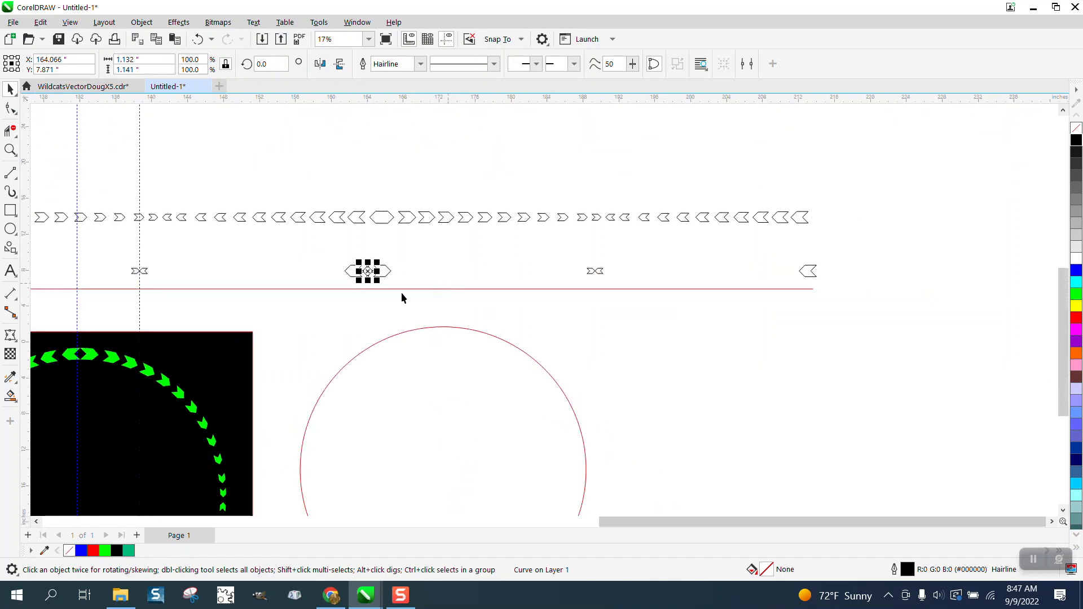
click(10, 150)
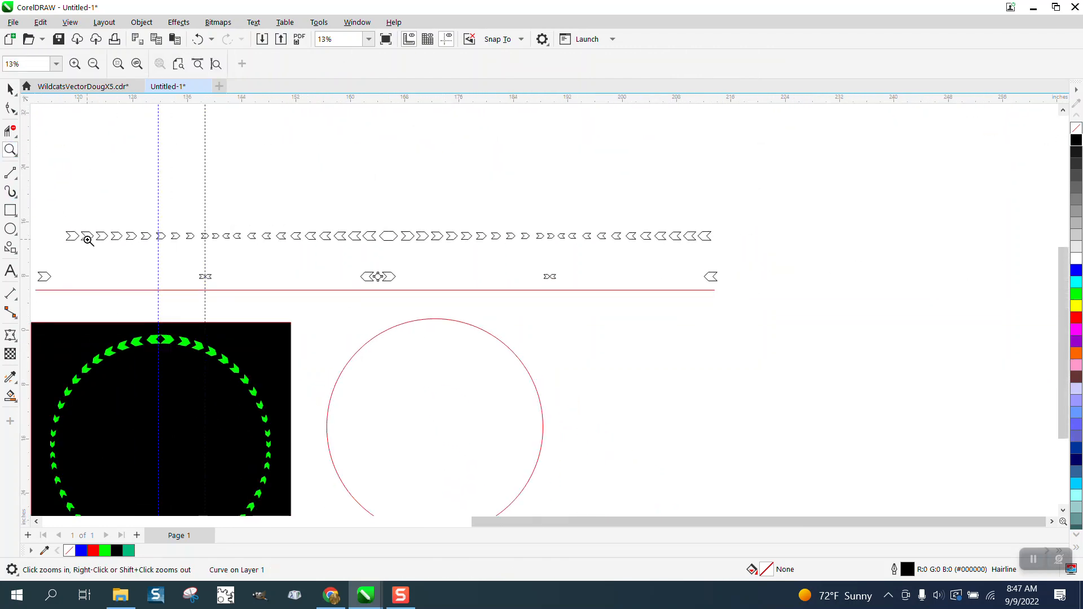
scroll(130, 260, down, 1)
drag(25, 255, 239, 284)
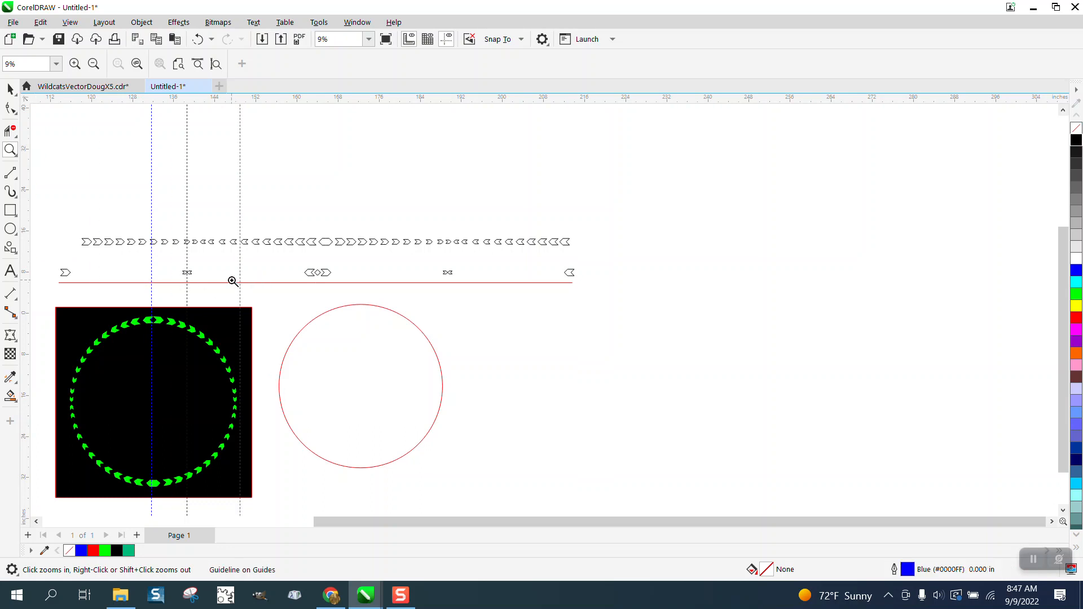
drag(47, 241, 311, 295)
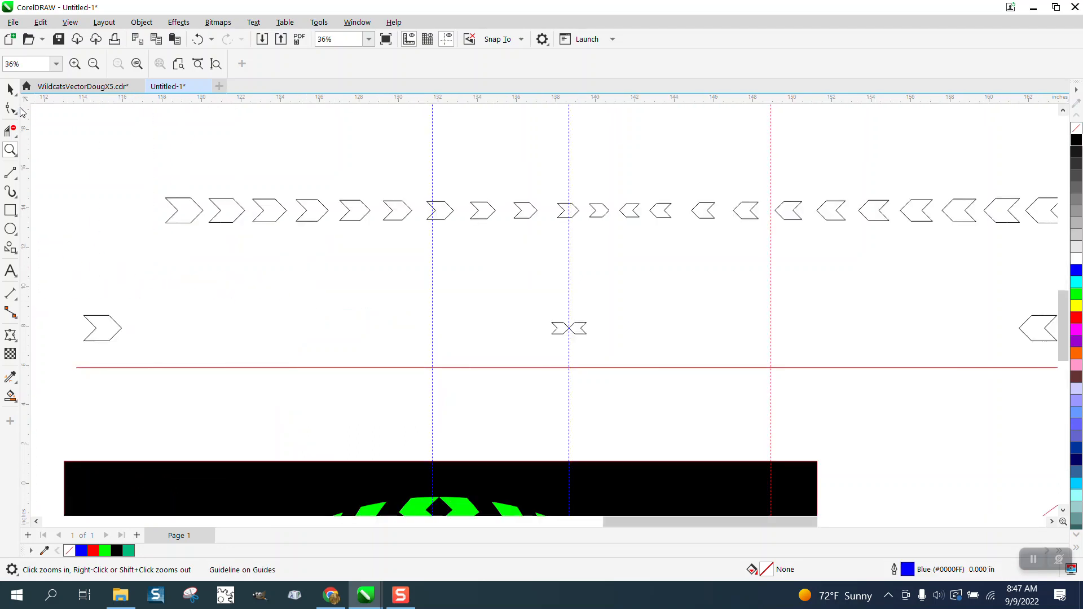
click(10, 88)
click(114, 320)
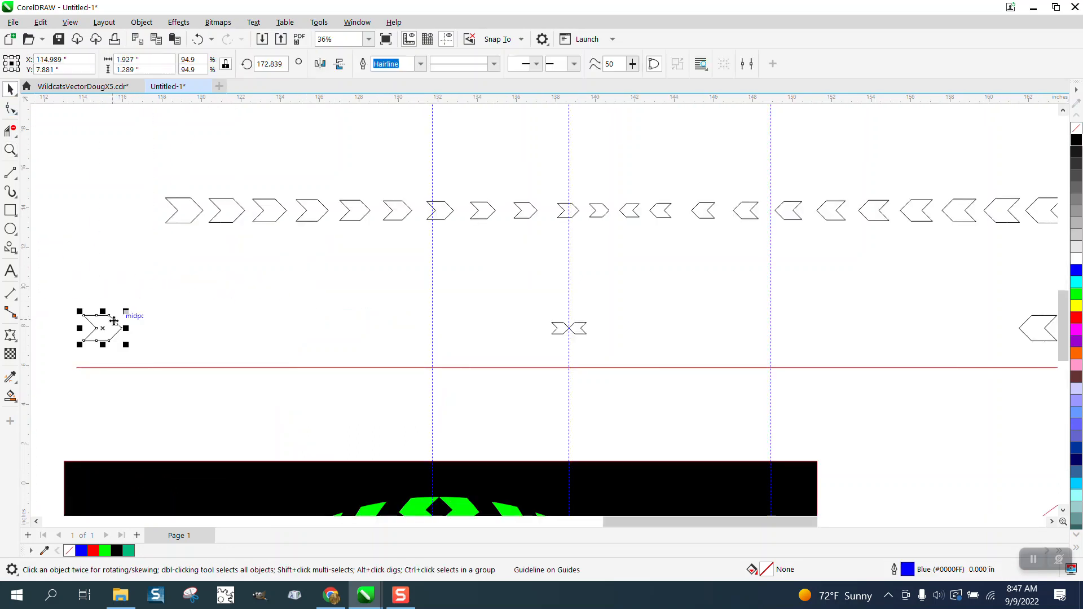
shift+click(561, 330)
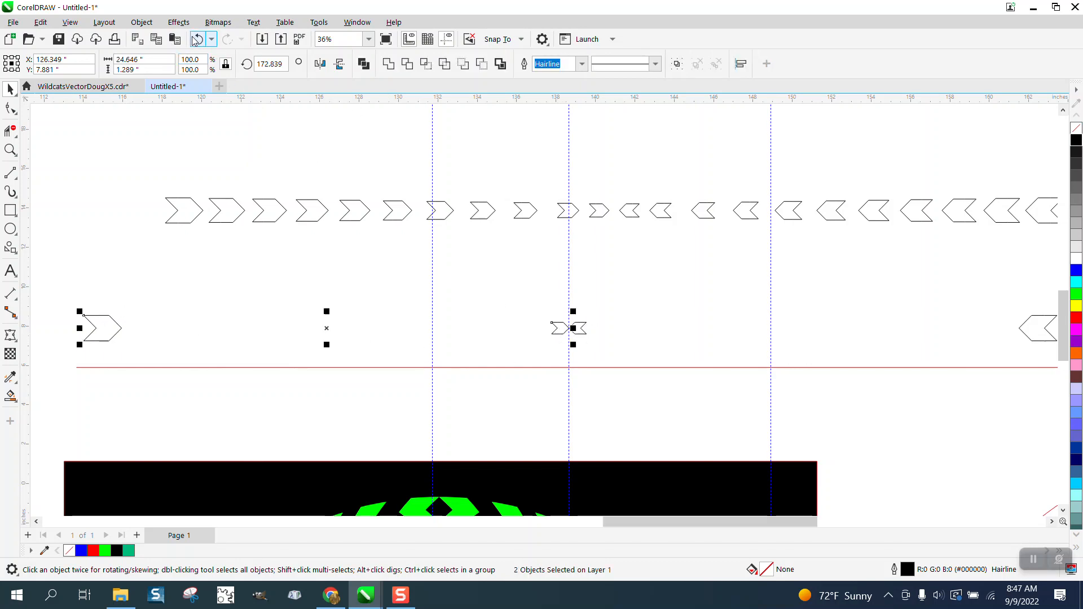
click(178, 22)
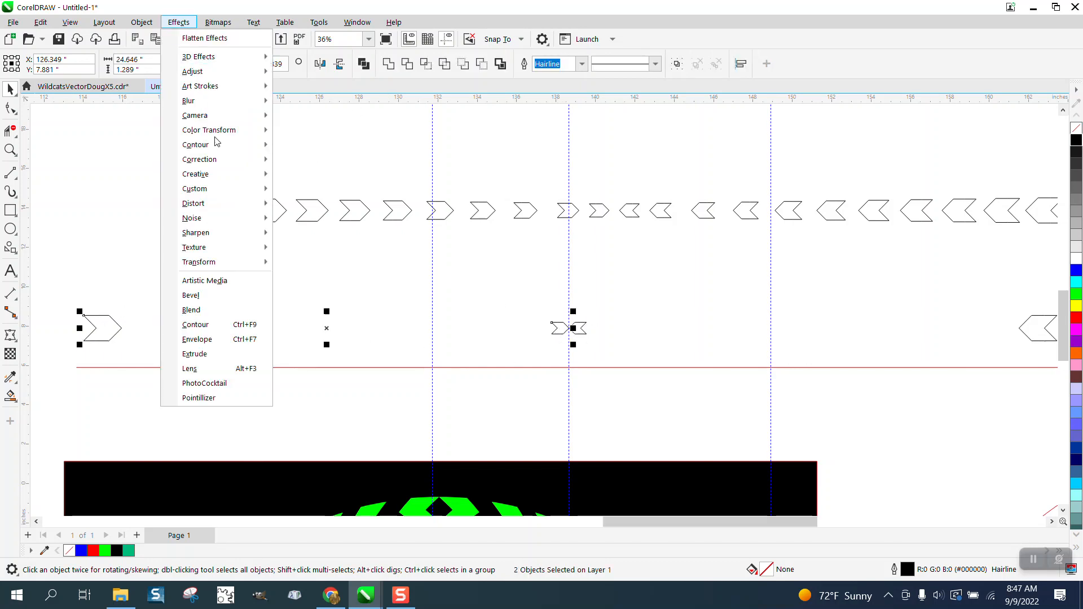
click(207, 310)
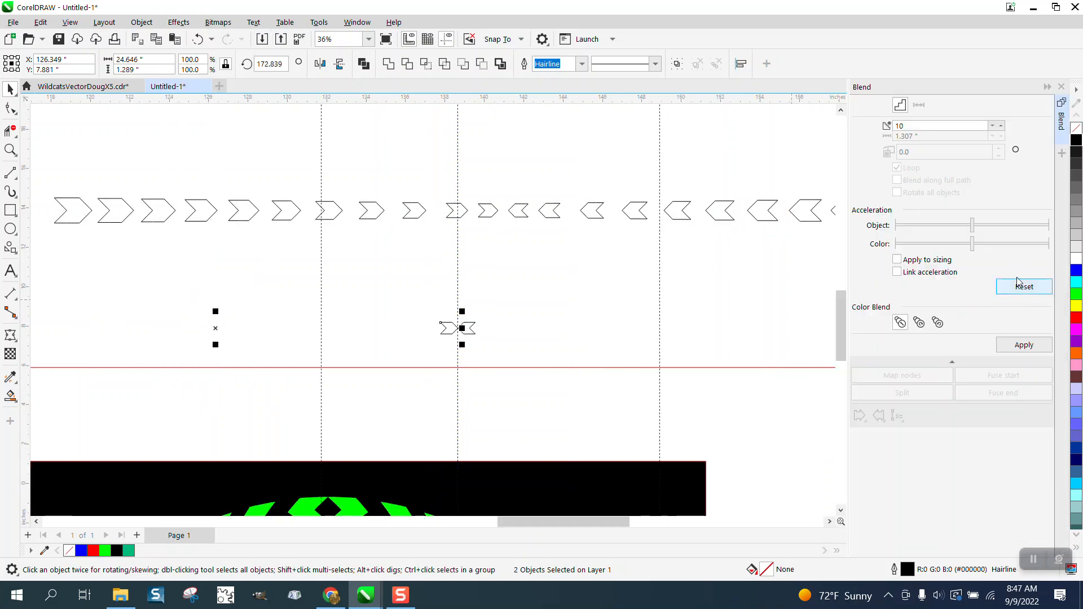
click(1016, 344)
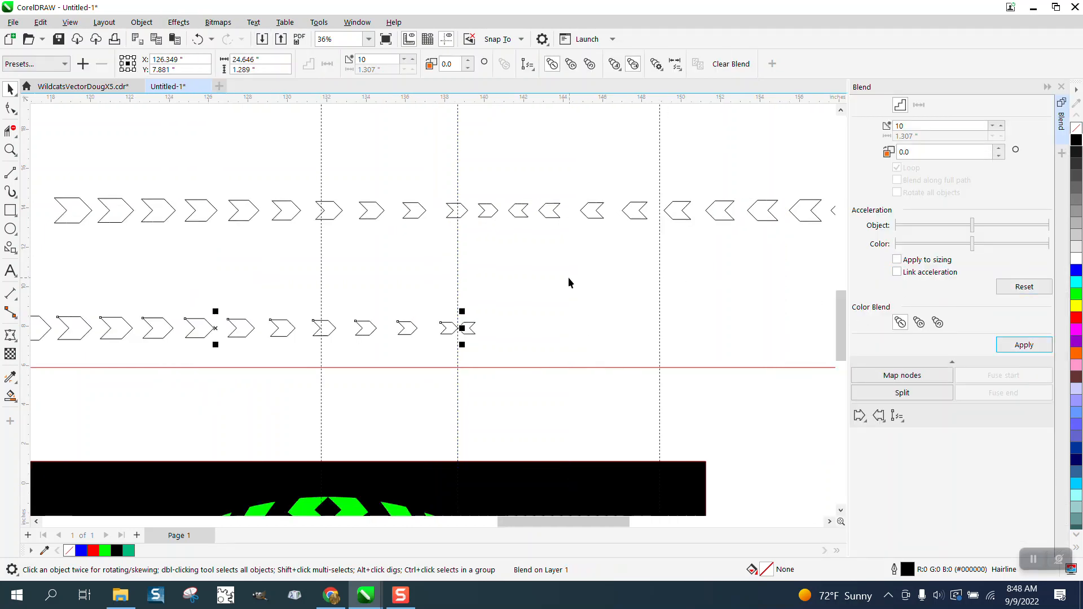
click(567, 277)
Delete the small left-pointing arrow at the end of the blend and the two large arrows flanking the diamond.
scroll(562, 273, down, 2)
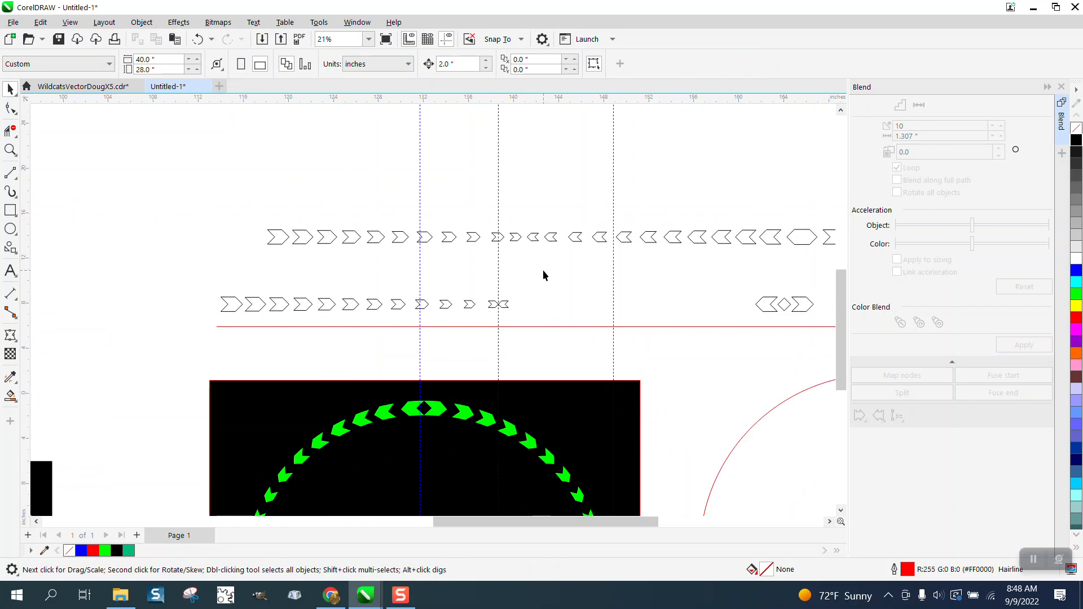
click(506, 306)
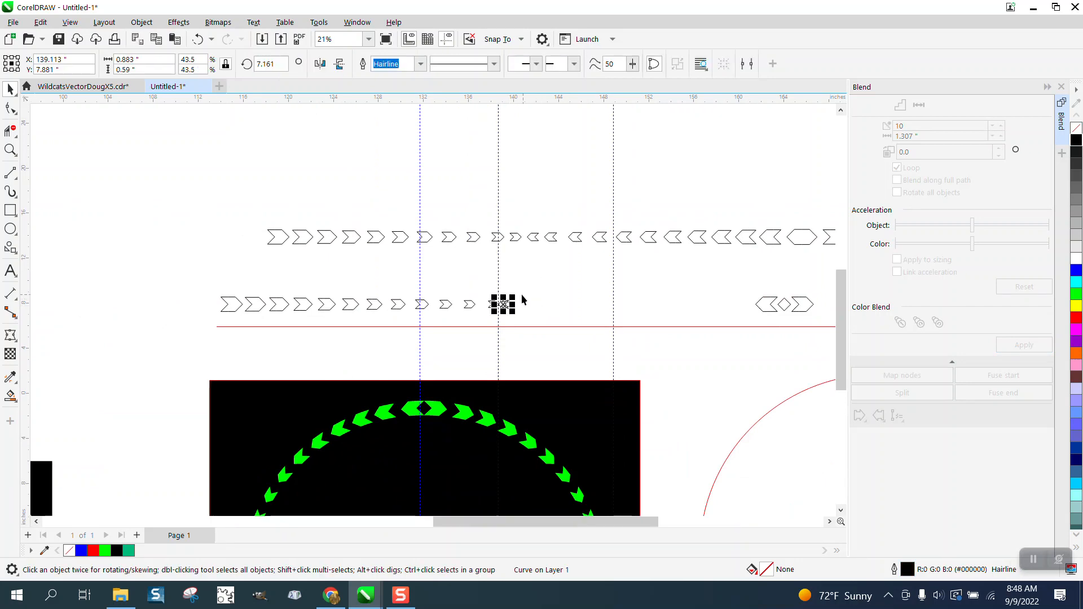
click(554, 293)
scroll(582, 295, down, 1)
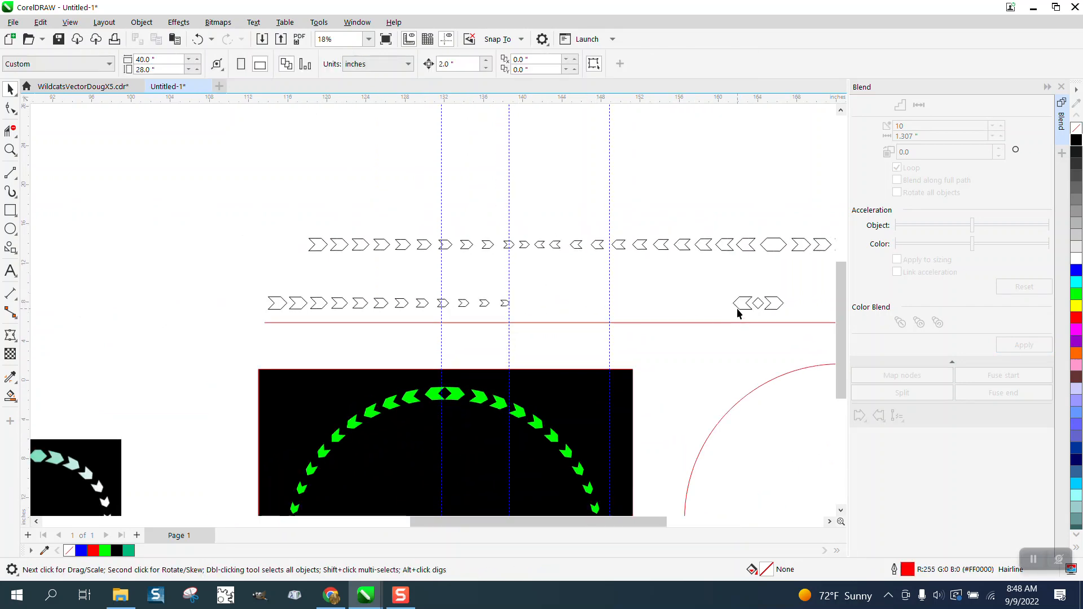
click(737, 308)
key(Delete)
Make a horizontally mirrored copy of the arrow blend that continues the row from its small end up to the diamond.
drag(523, 329, 533, 329)
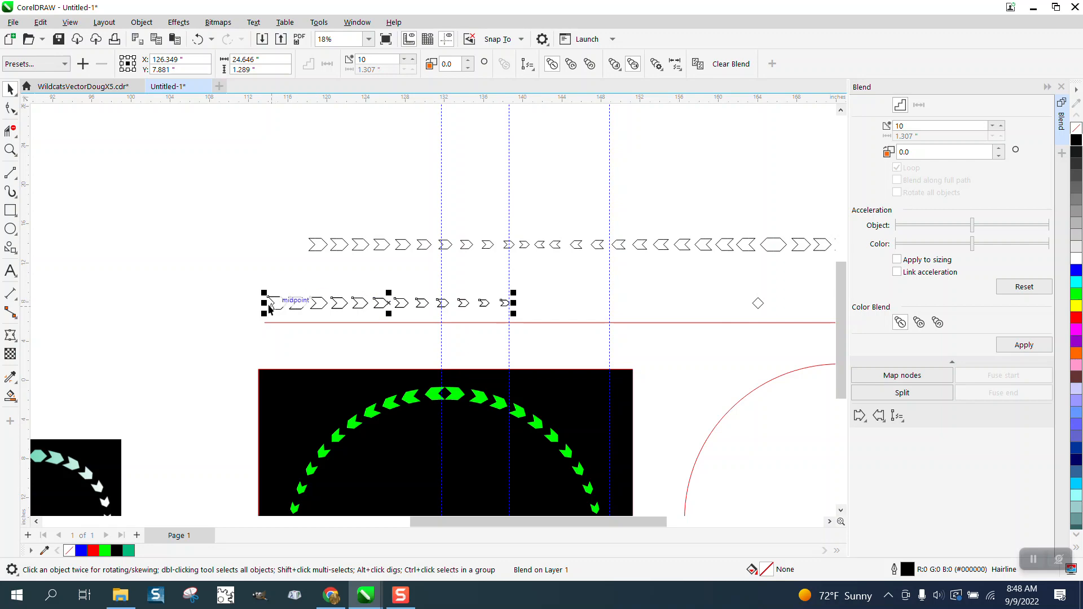
drag(264, 303, 504, 303)
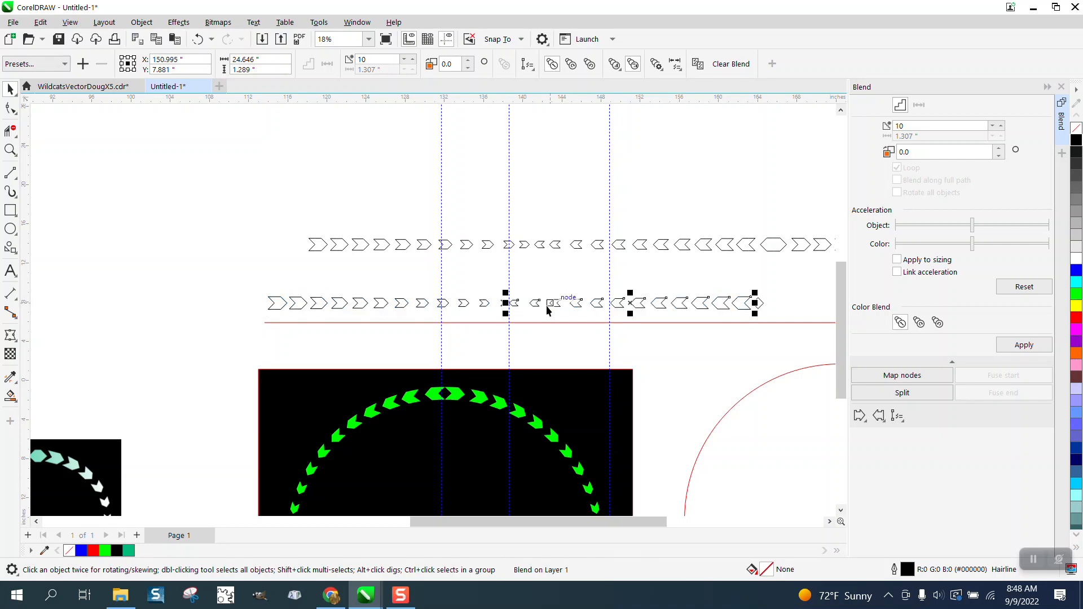
click(670, 350)
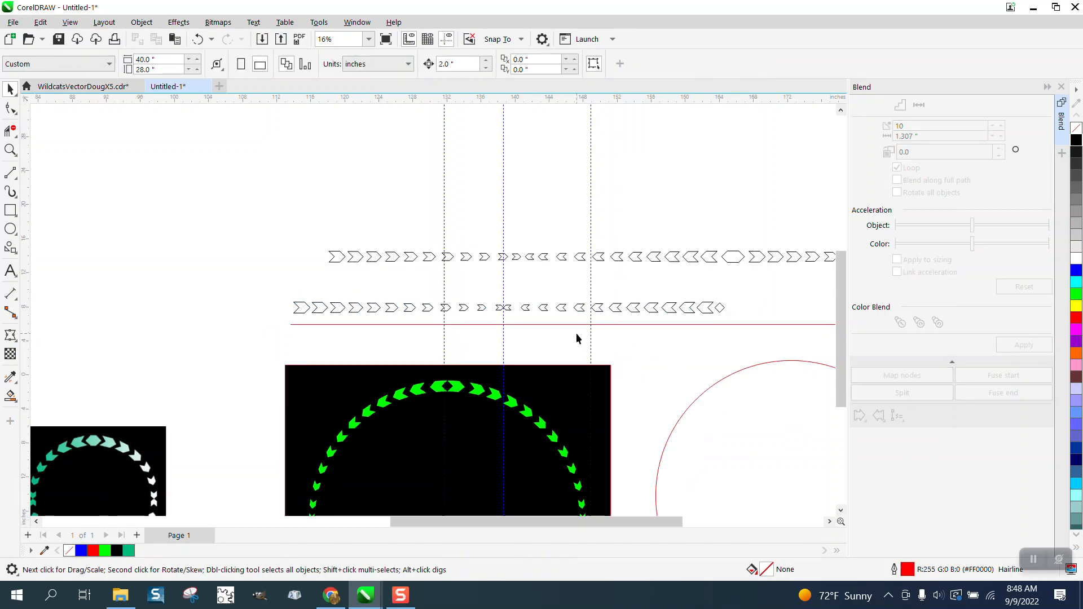
Delete the leftover pair of small arrows and the single large arrow from the right half of the lower row.
scroll(555, 330, down, 1)
scroll(553, 329, down, 1)
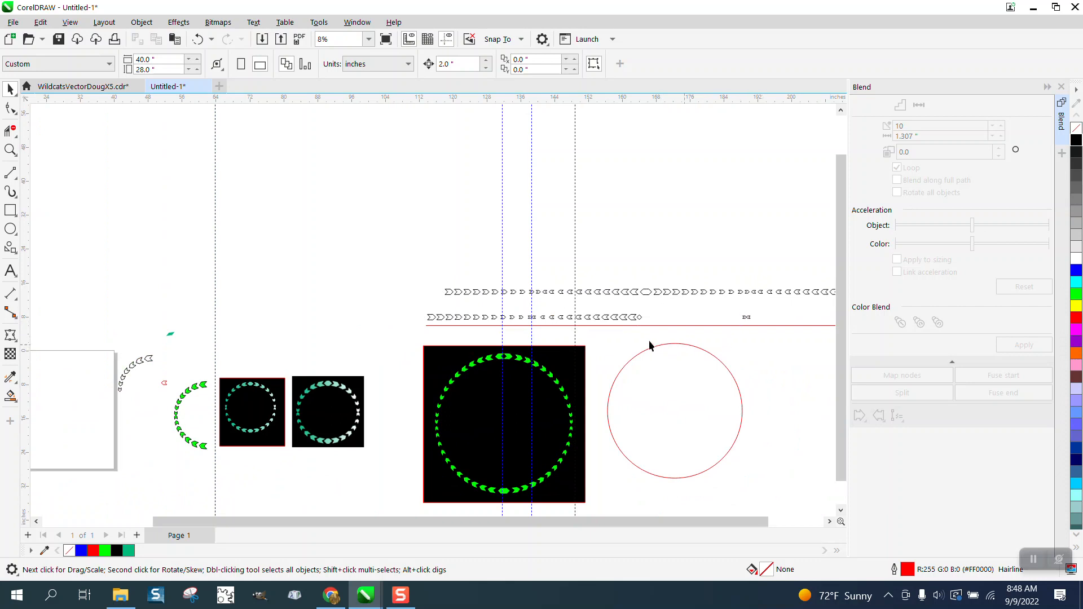
scroll(742, 316, down, 1)
click(10, 149)
drag(647, 313, 818, 381)
click(10, 89)
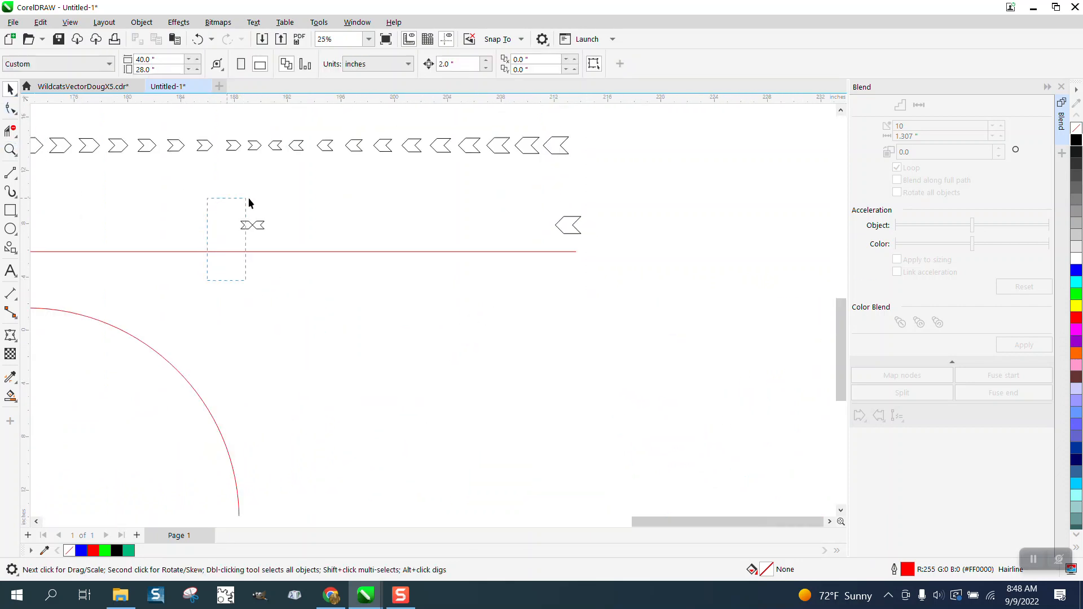
drag(249, 203, 608, 208)
key(Delete)
Mirror-copy the whole half row, both blends and the diamond, horizontally to form the row's right half.
scroll(600, 211, down, 2)
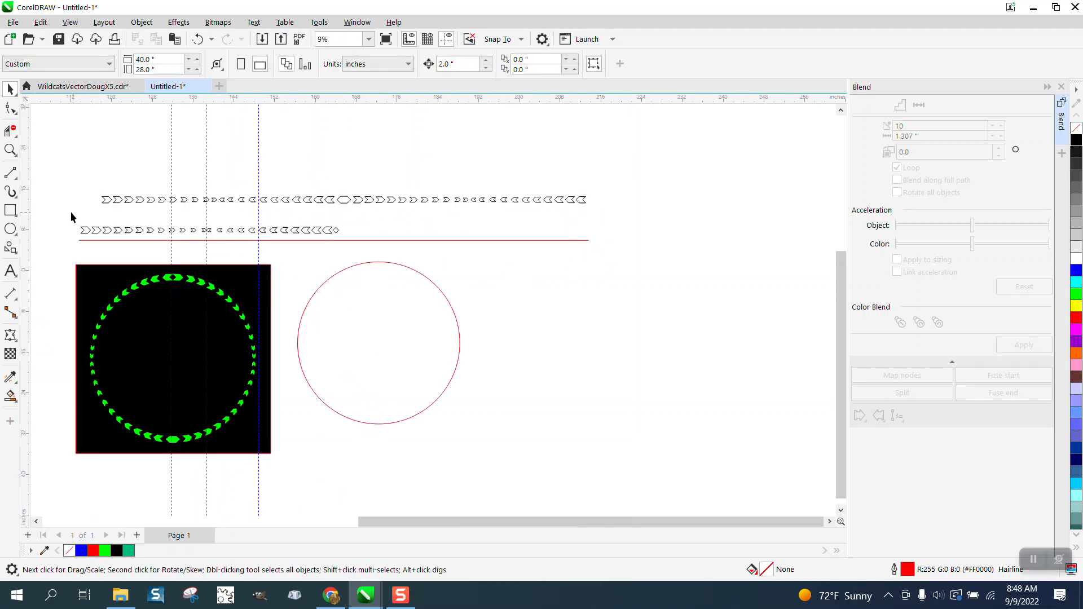
drag(333, 244, 347, 245)
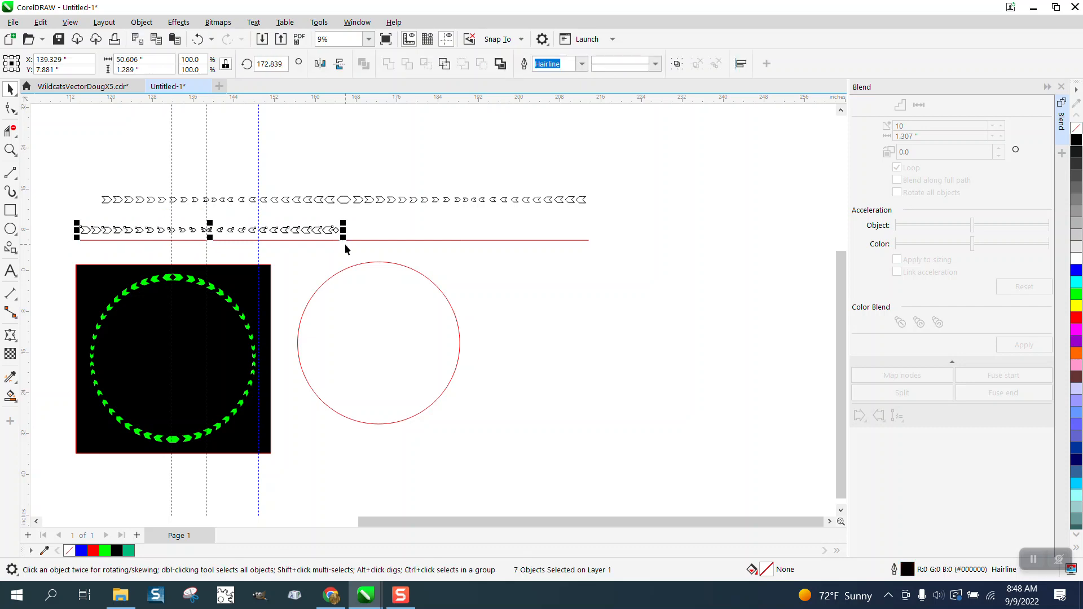
drag(77, 230, 653, 328)
click(330, 265)
Delete the duplicate right-hand diamond at the centre of the lower row.
click(11, 150)
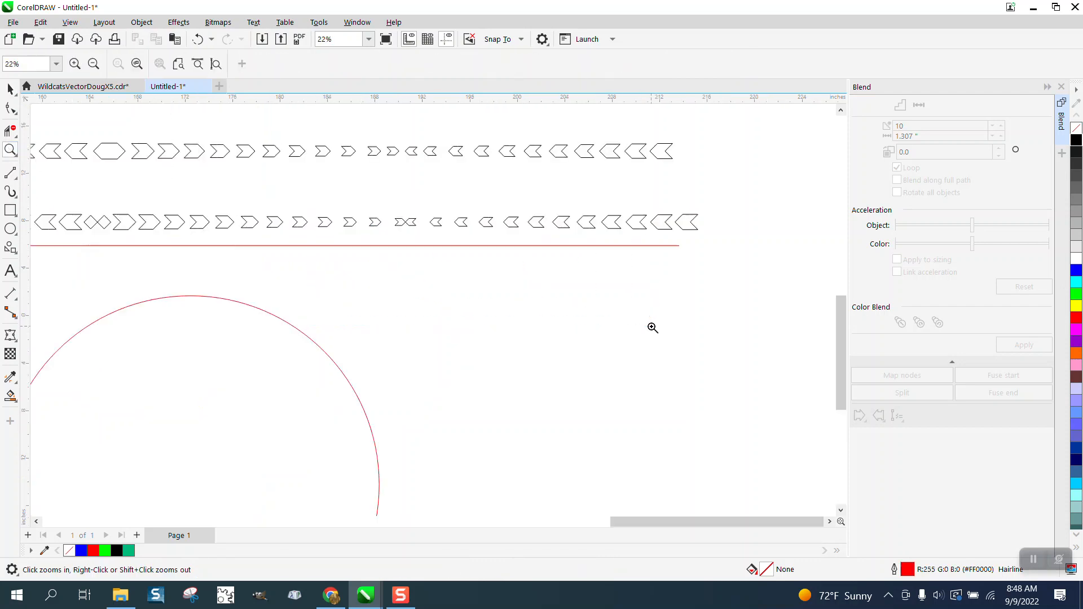
click(10, 89)
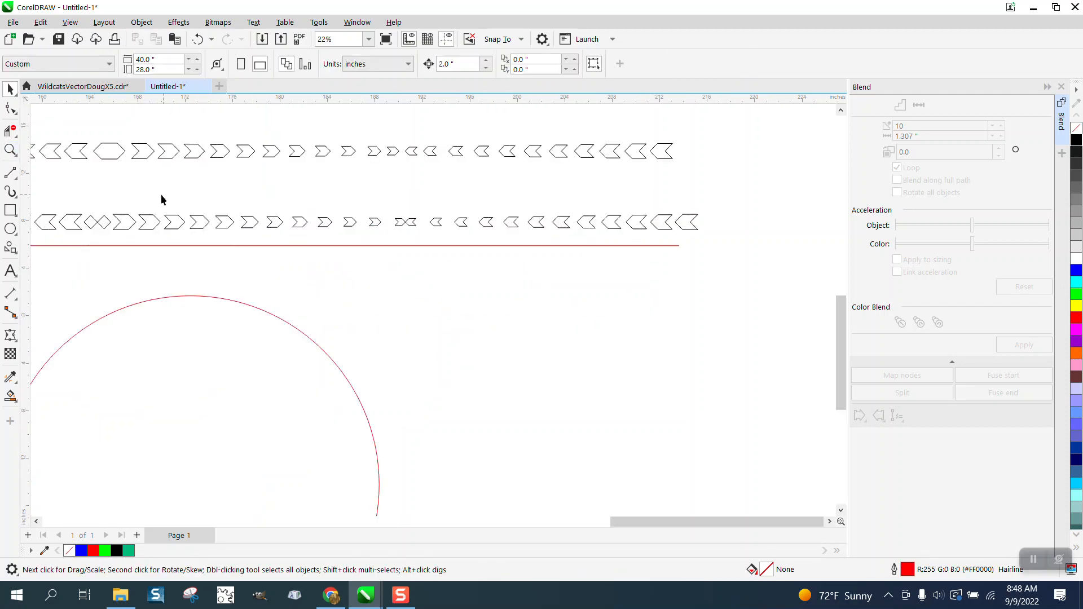
click(109, 222)
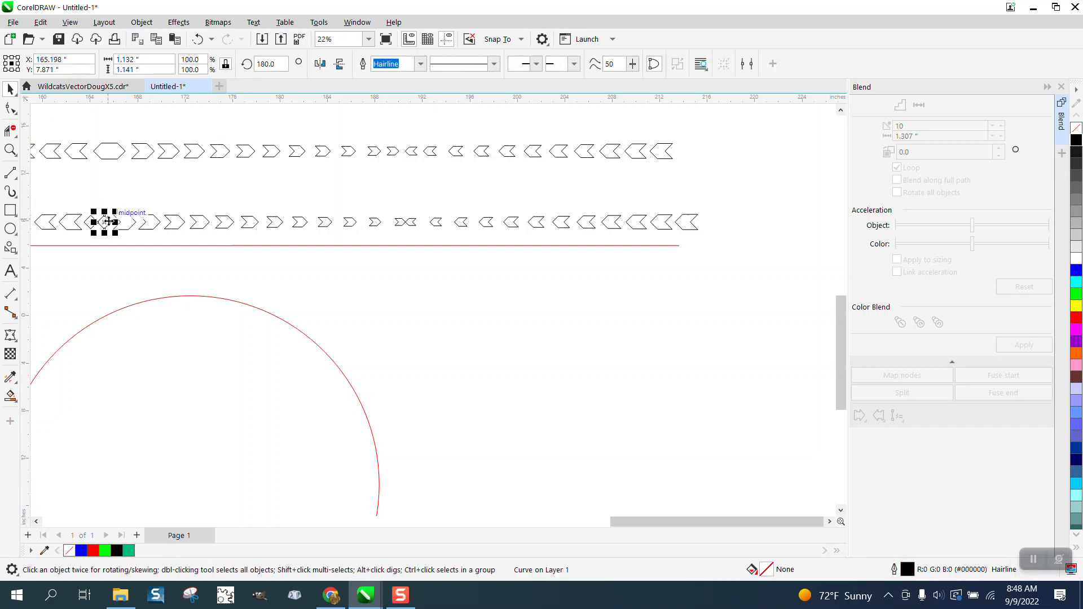
key(Delete)
Move the red 100 in. line from below the lower arrow row to a clear spot above both rows.
scroll(195, 242, down, 2)
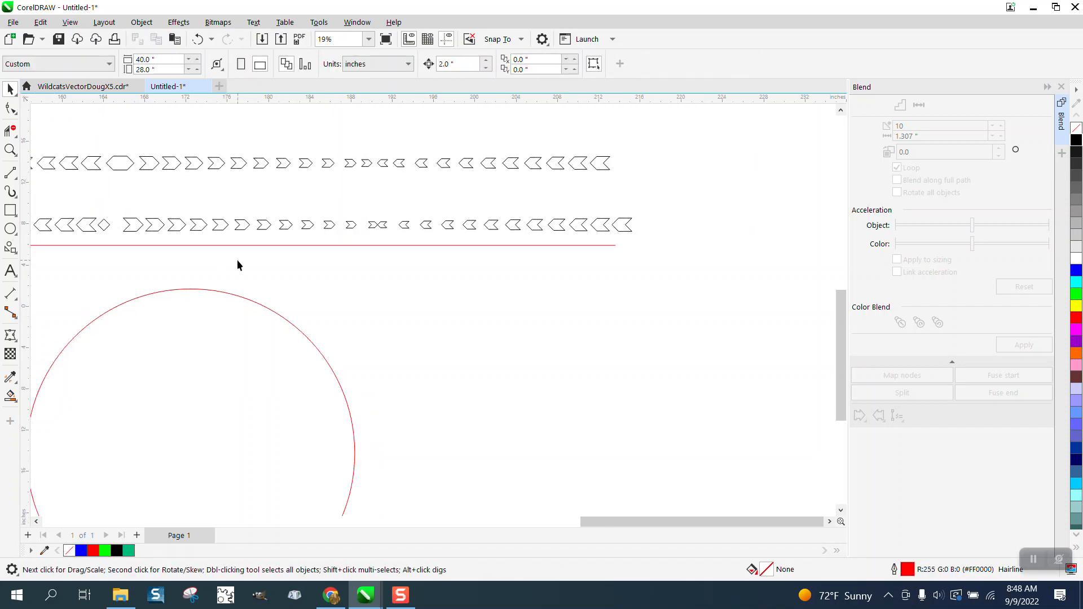
scroll(477, 298, down, 1)
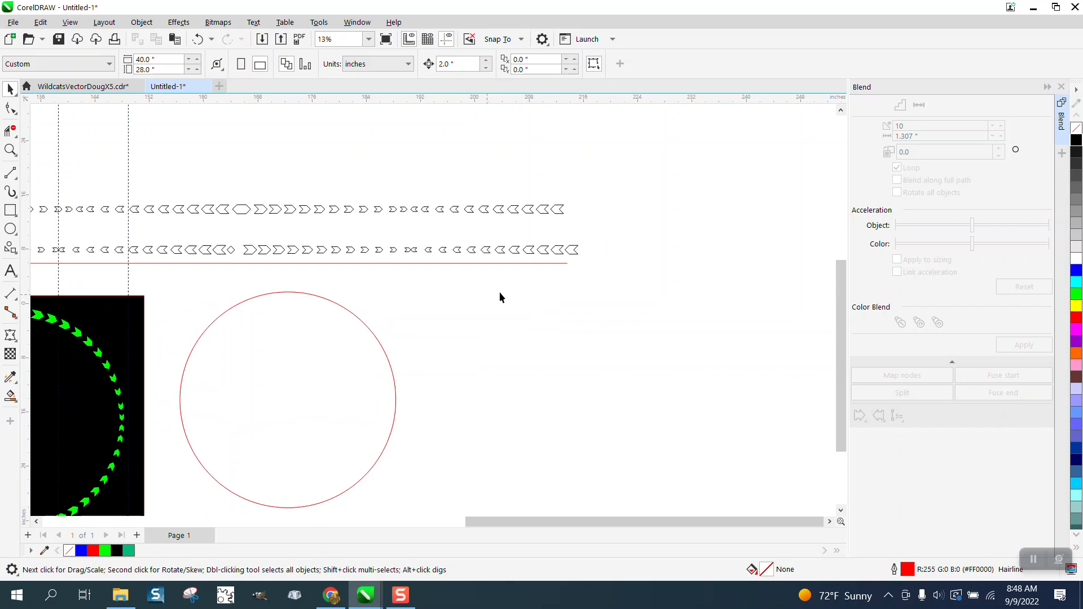
click(528, 263)
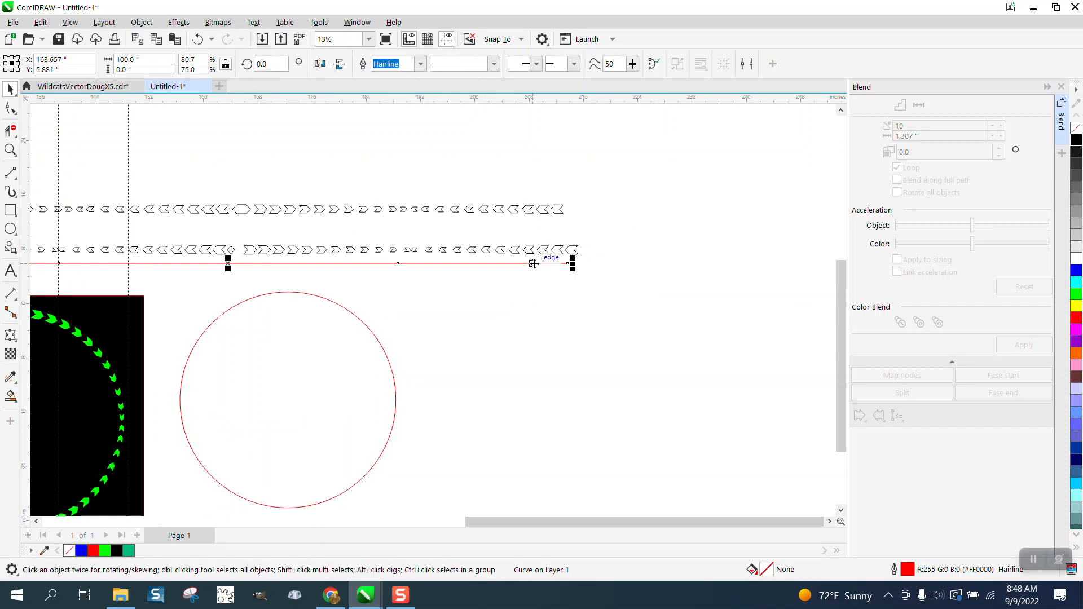
scroll(425, 297, down, 1)
drag(325, 274, 330, 171)
Set the overall width of the complete lower arrow row to 100 in.
drag(54, 248, 513, 289)
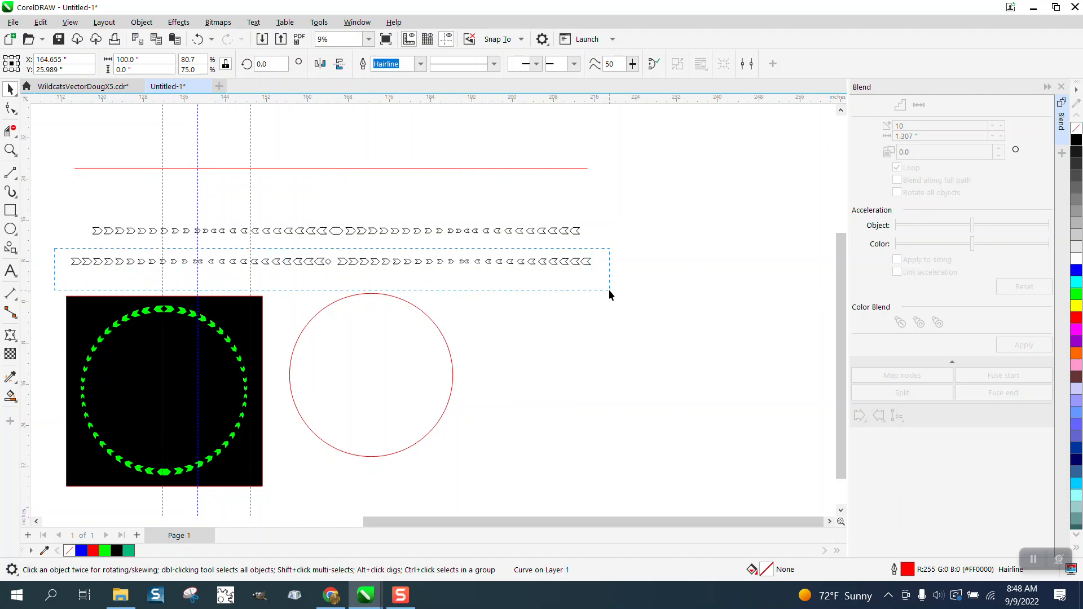
drag(608, 289, 609, 290)
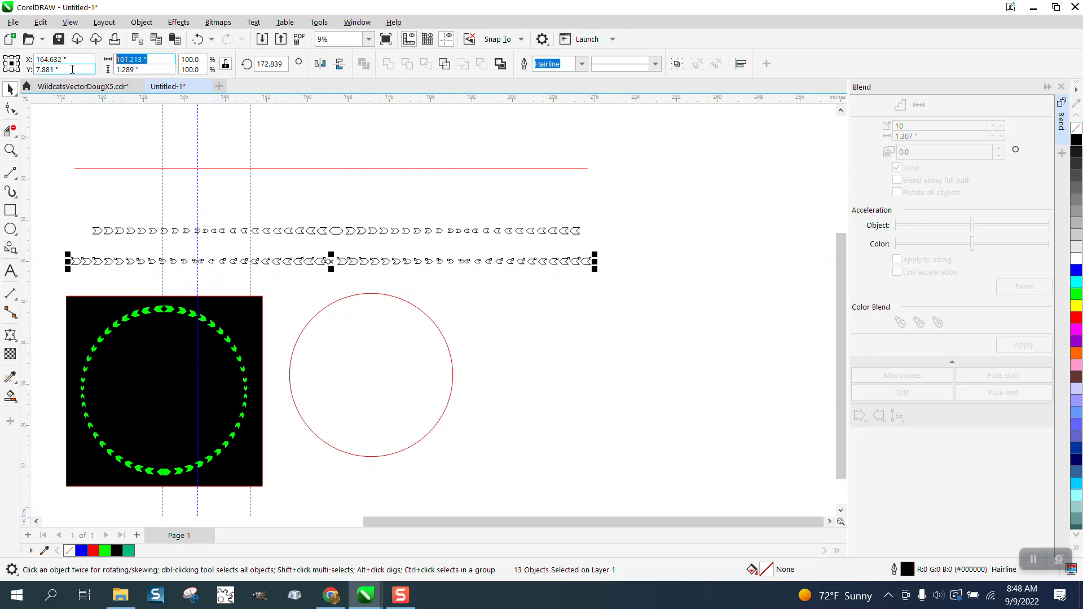
text(100)
key(Return)
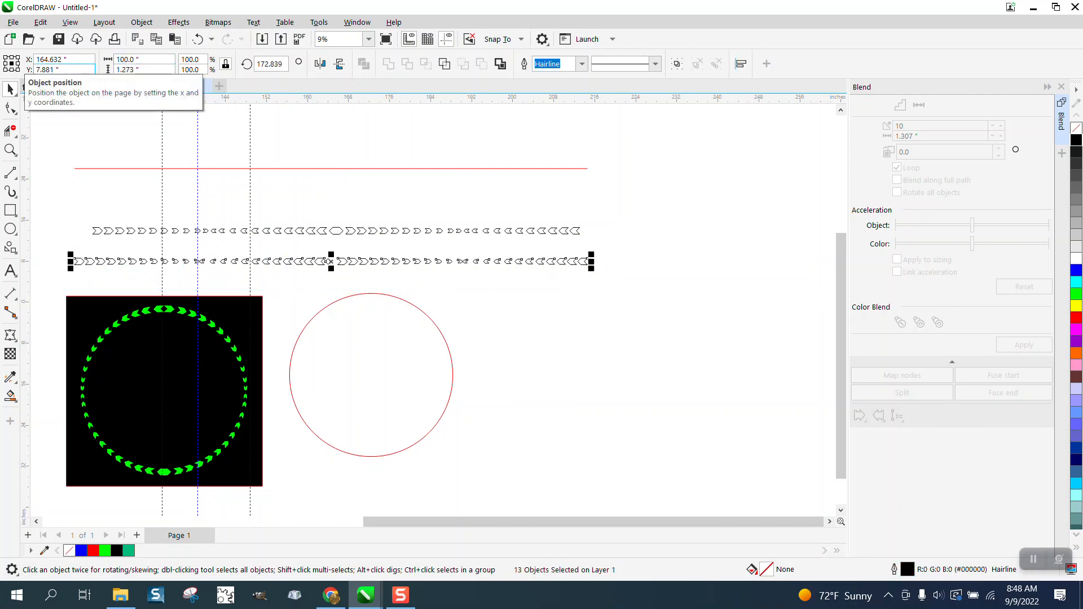
Distribute the objects of the lower arrow row with even horizontal spacing using Align and Distribute.
click(1060, 88)
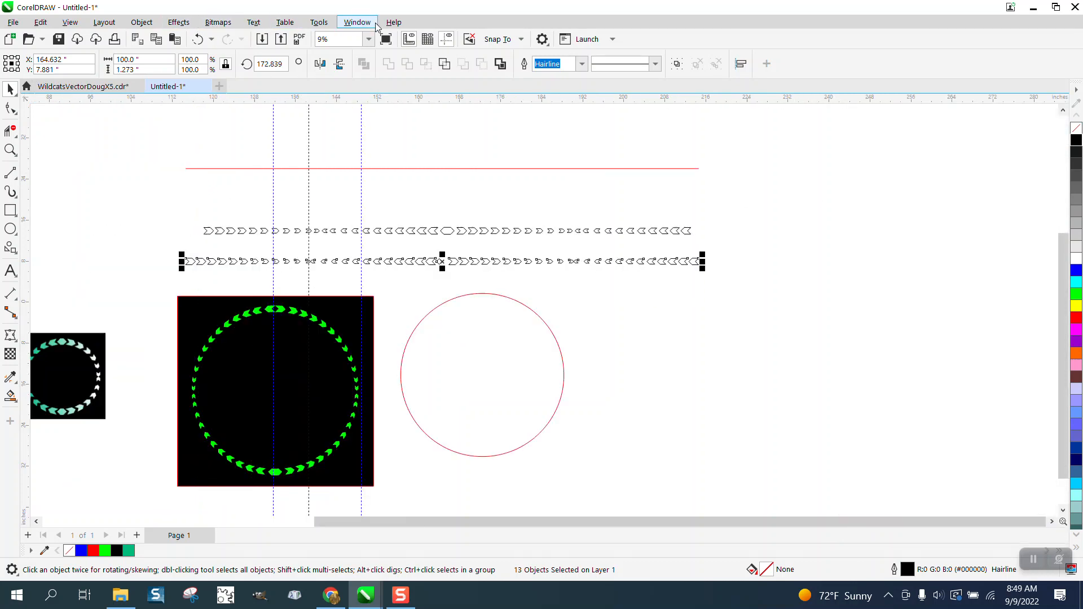
click(364, 25)
mouse_move(387, 198)
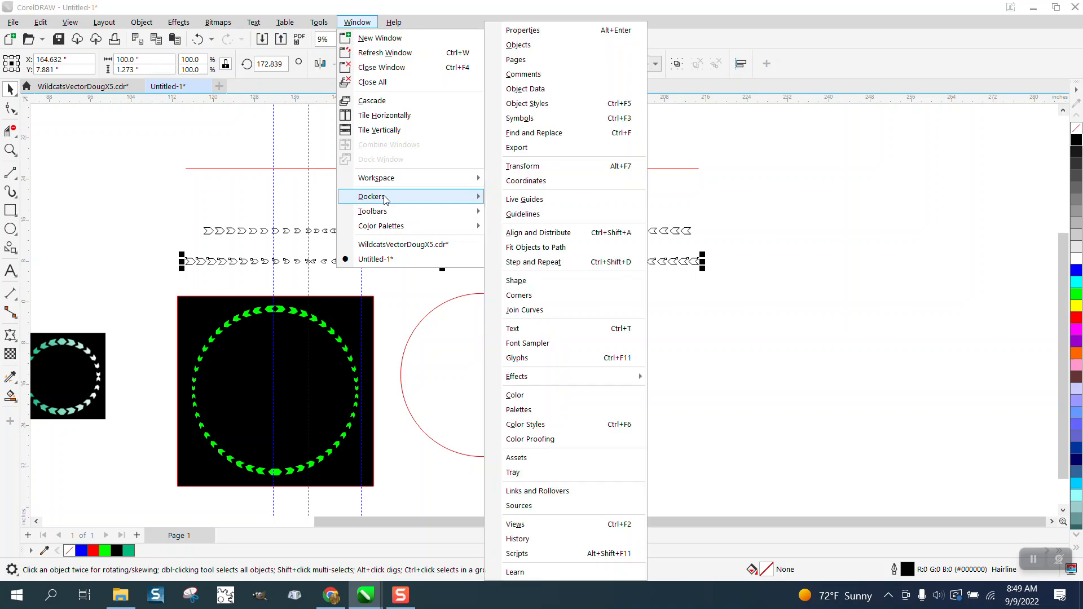
click(530, 233)
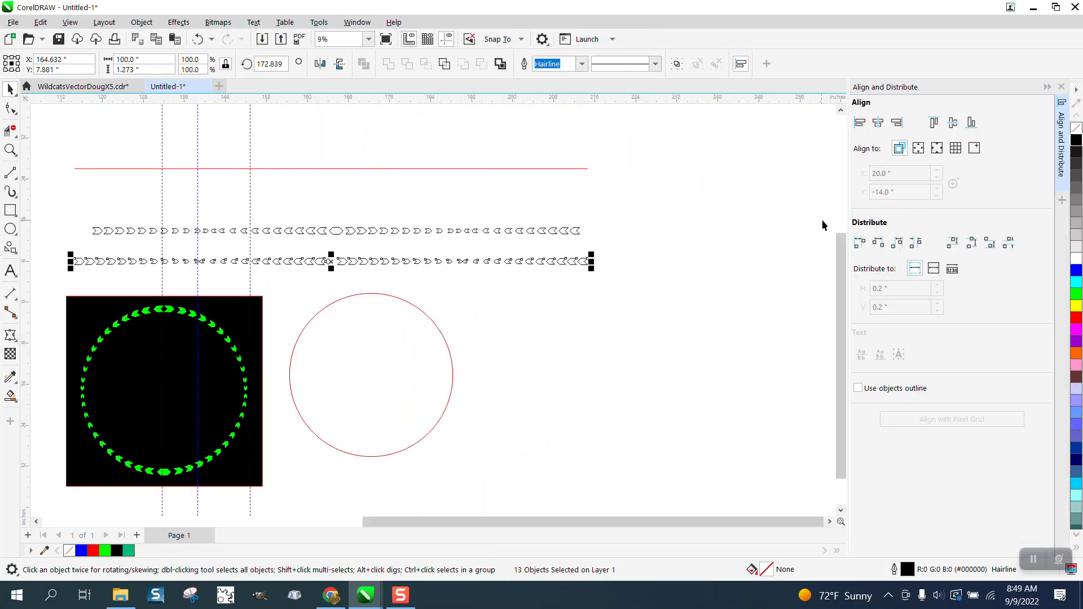
click(915, 248)
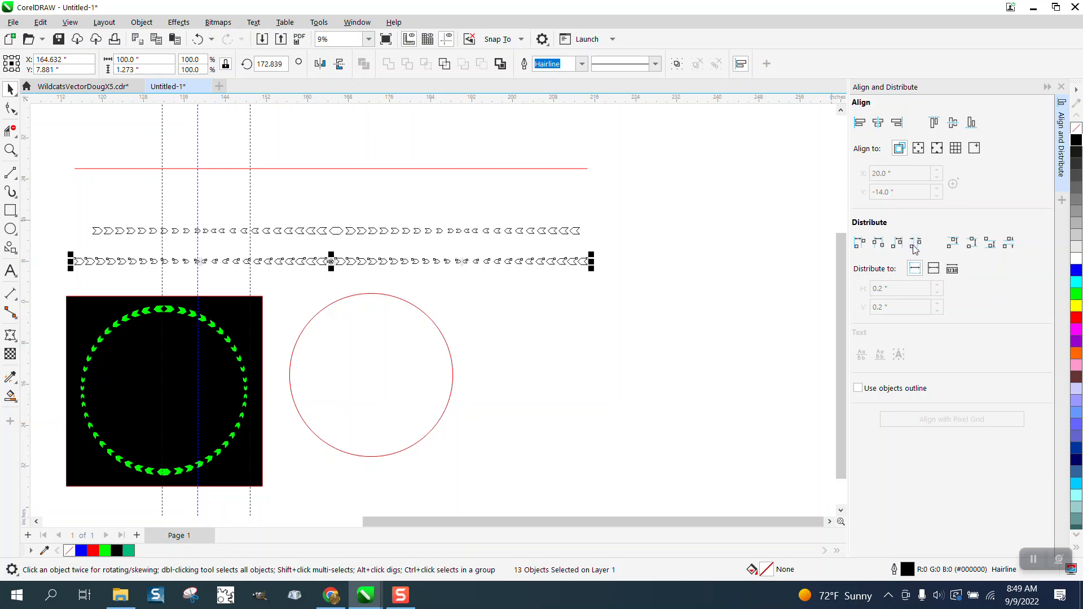
click(575, 328)
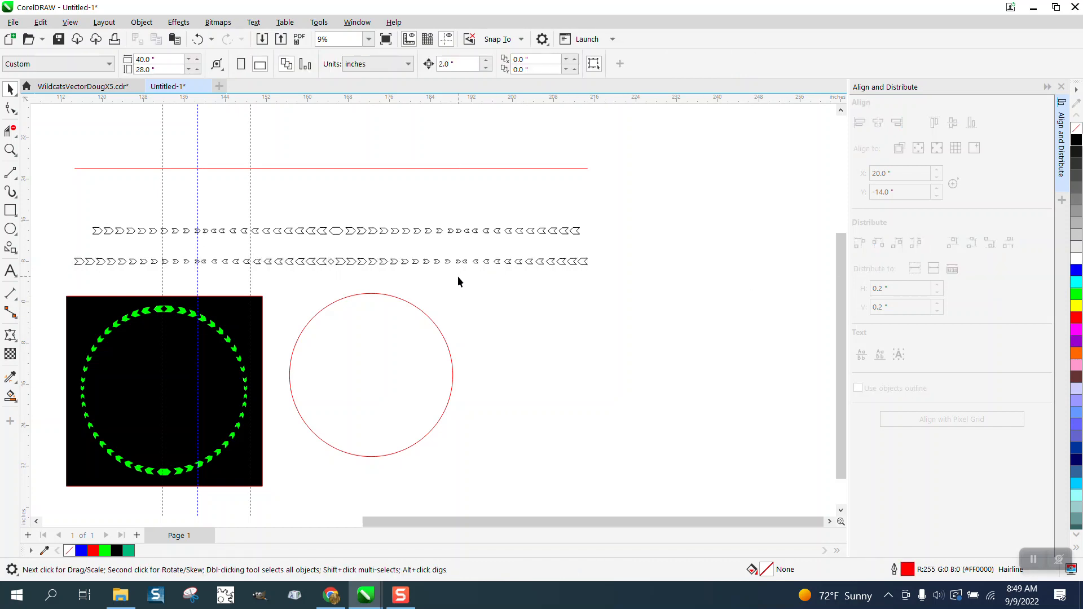
Group the 13 objects of the lower arrow row and move the red circle farther down and away from the rows.
drag(52, 248, 628, 283)
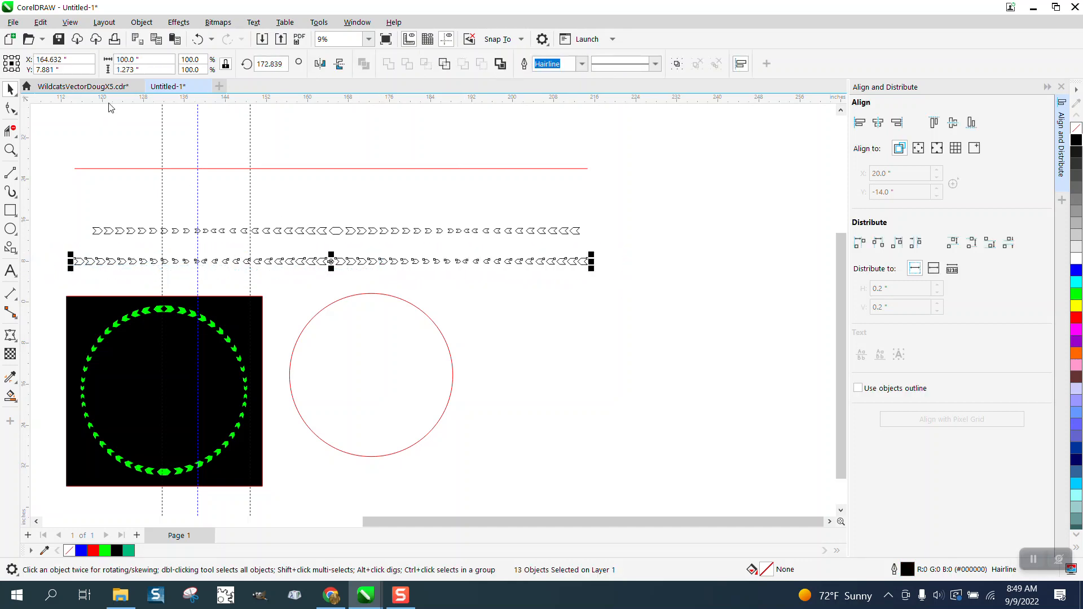
click(134, 60)
click(141, 22)
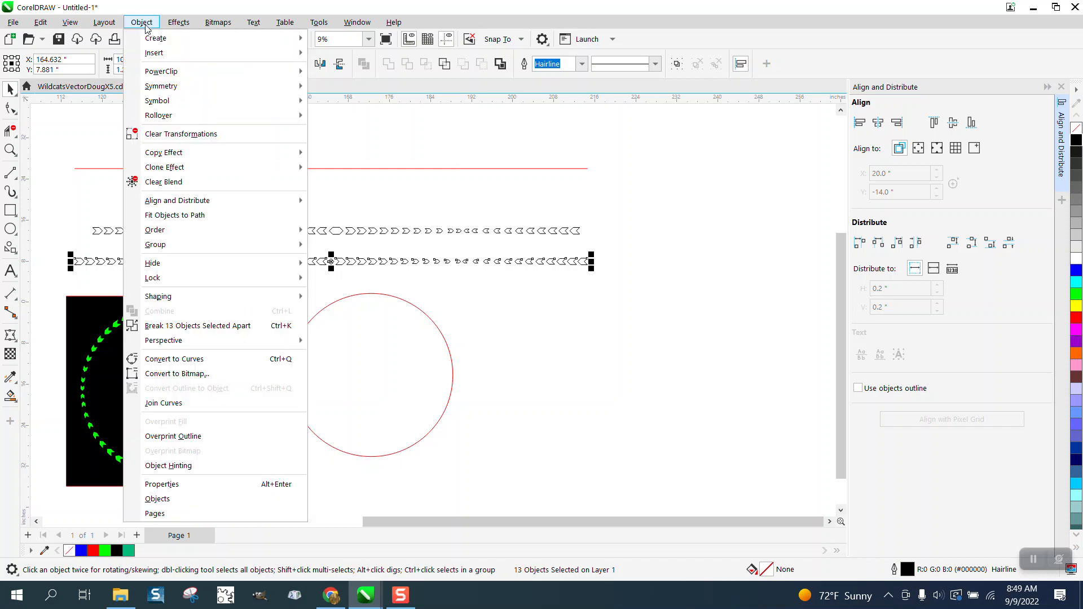
mouse_move(174, 252)
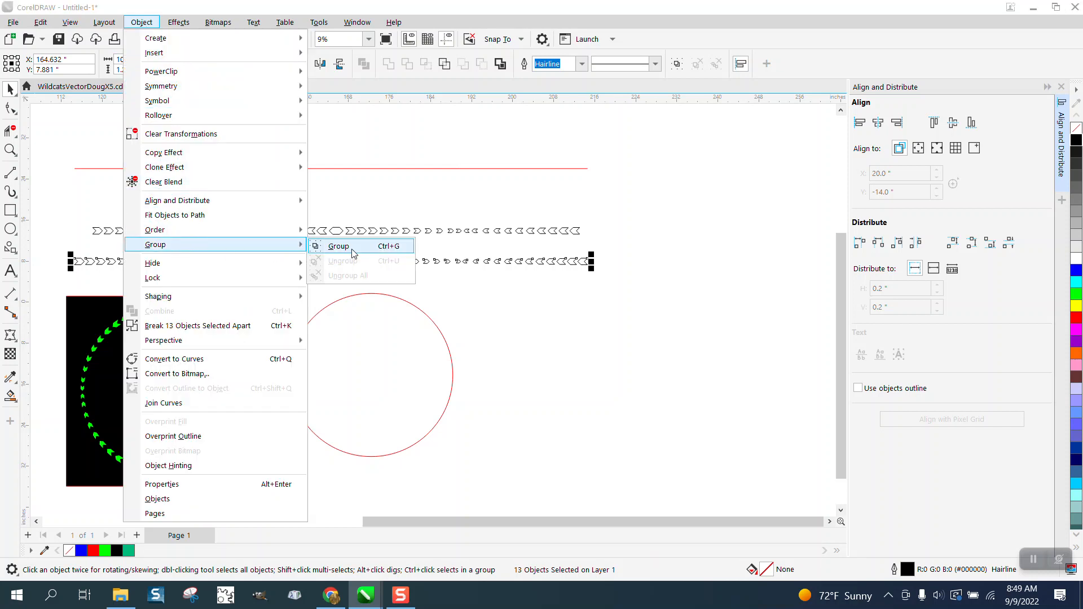
click(338, 244)
drag(402, 300, 602, 362)
Save the grouped arrow row as an Artistic Media brush named 1002.
click(492, 264)
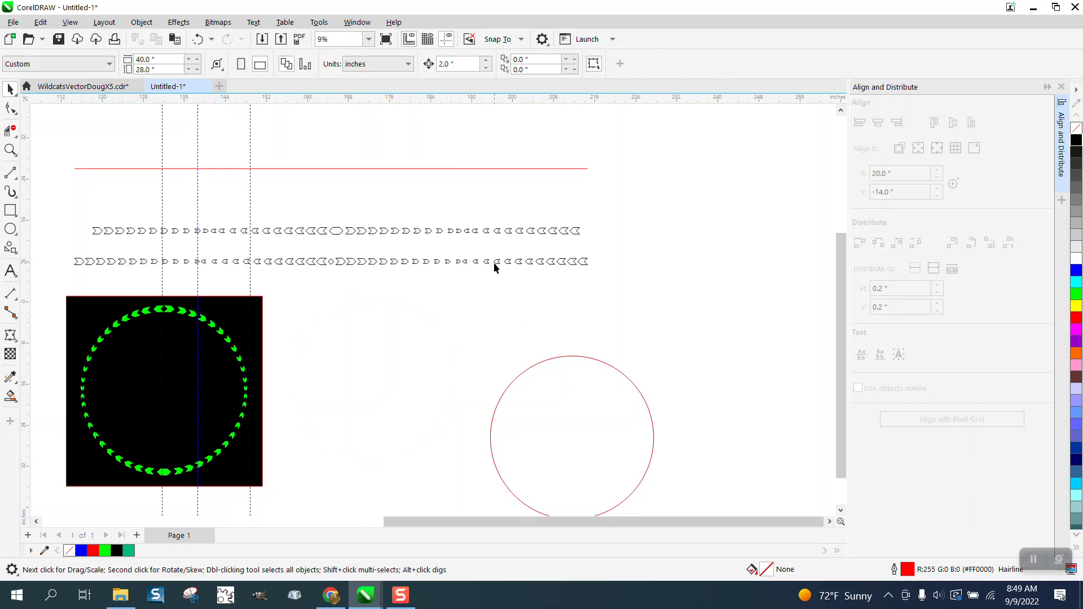
click(493, 263)
click(11, 192)
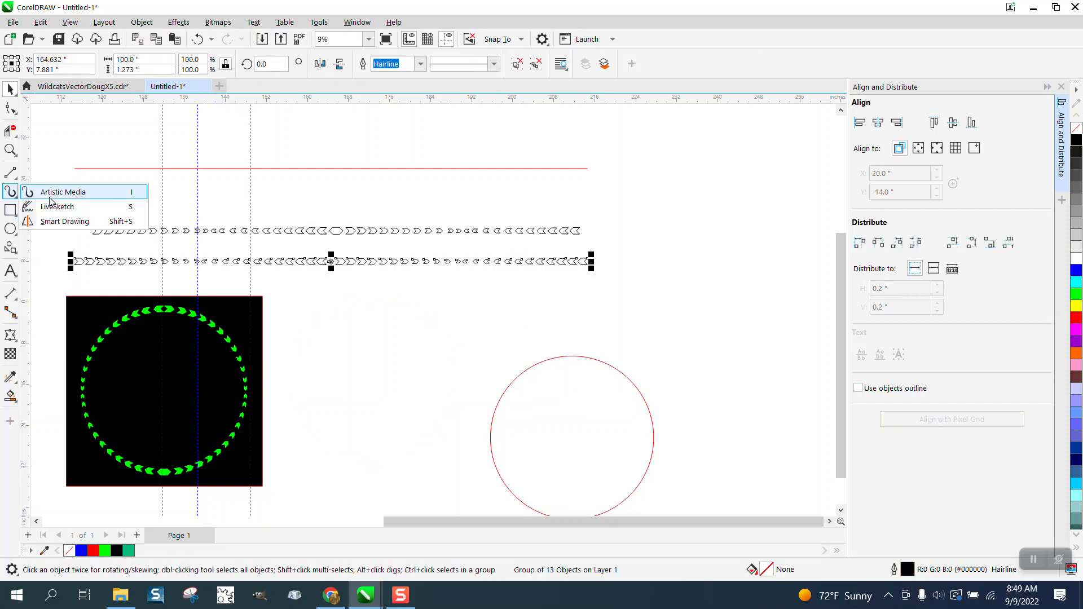
click(63, 192)
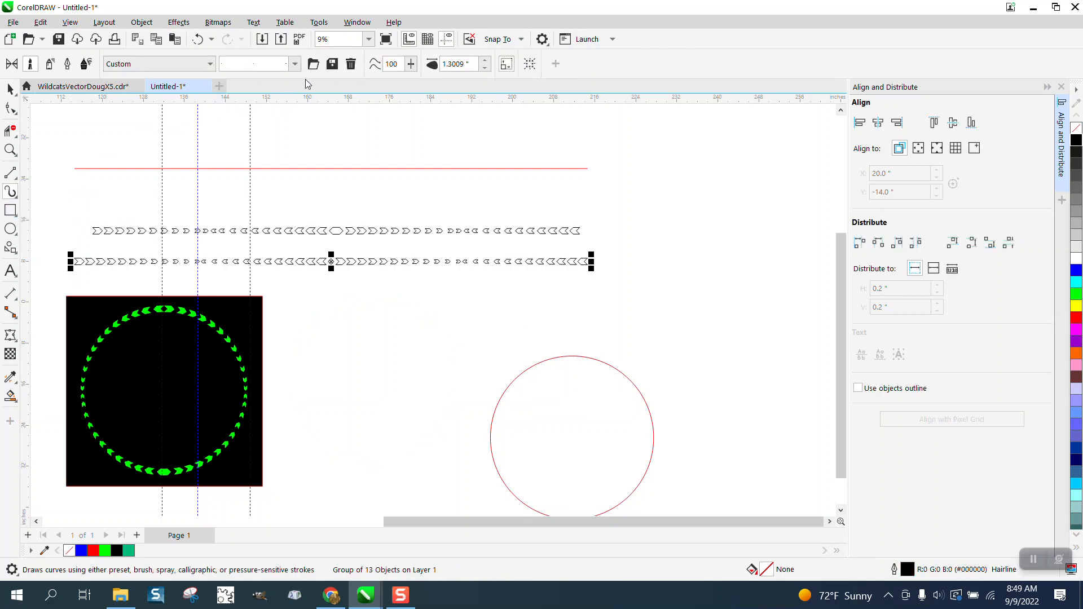
click(332, 64)
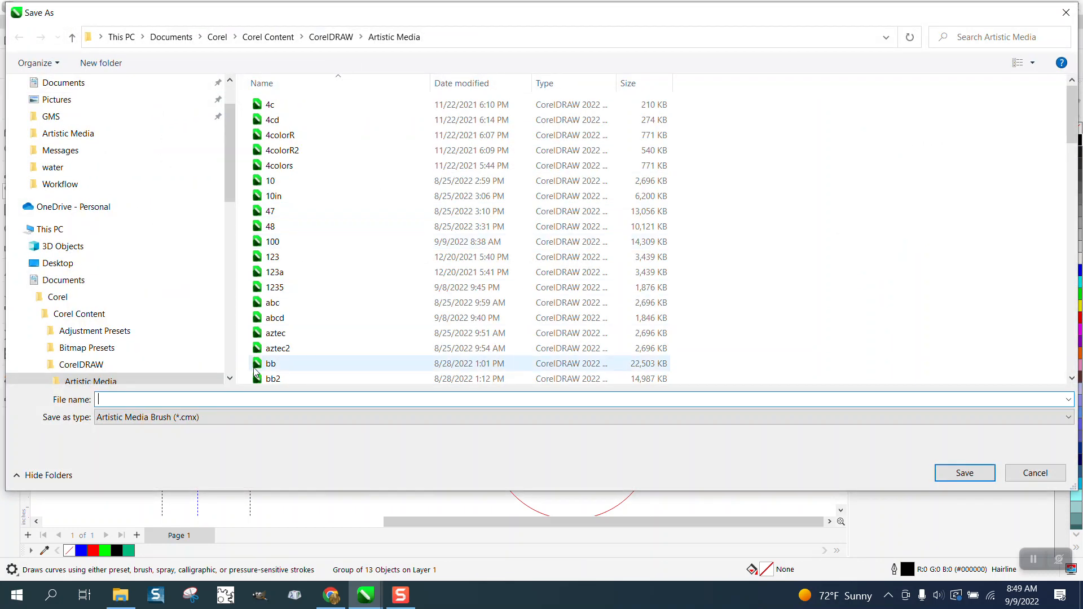
text(1)
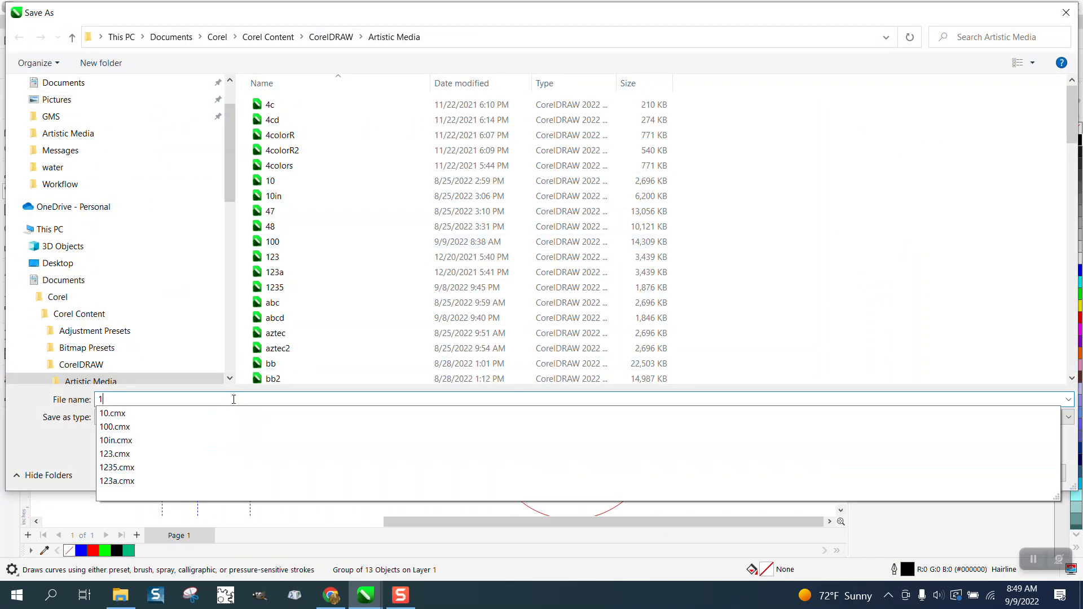
text(1)
key(BackSpace)
text(002)
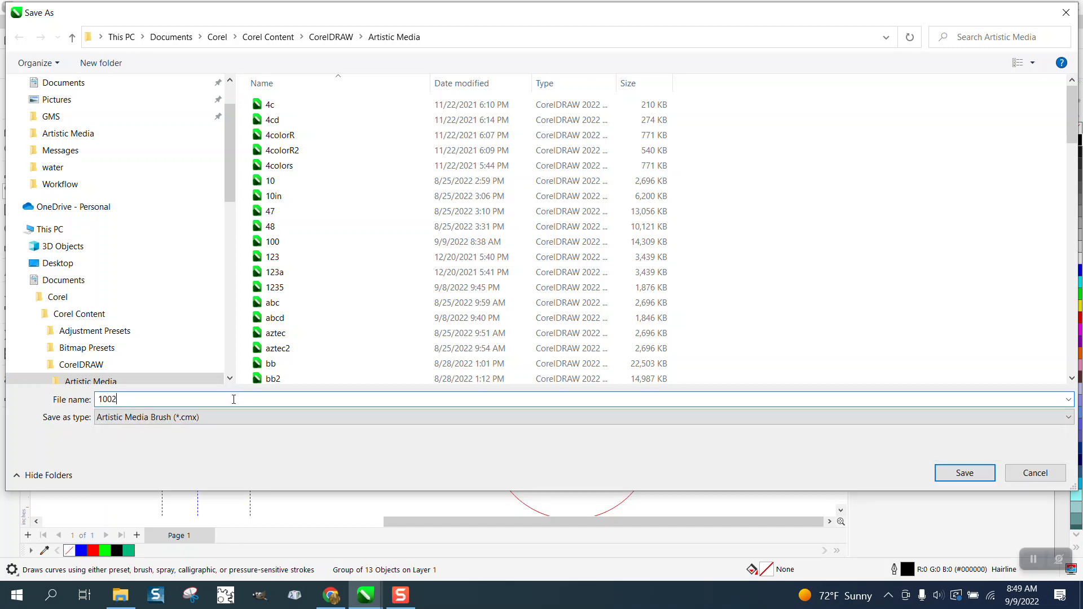
click(949, 473)
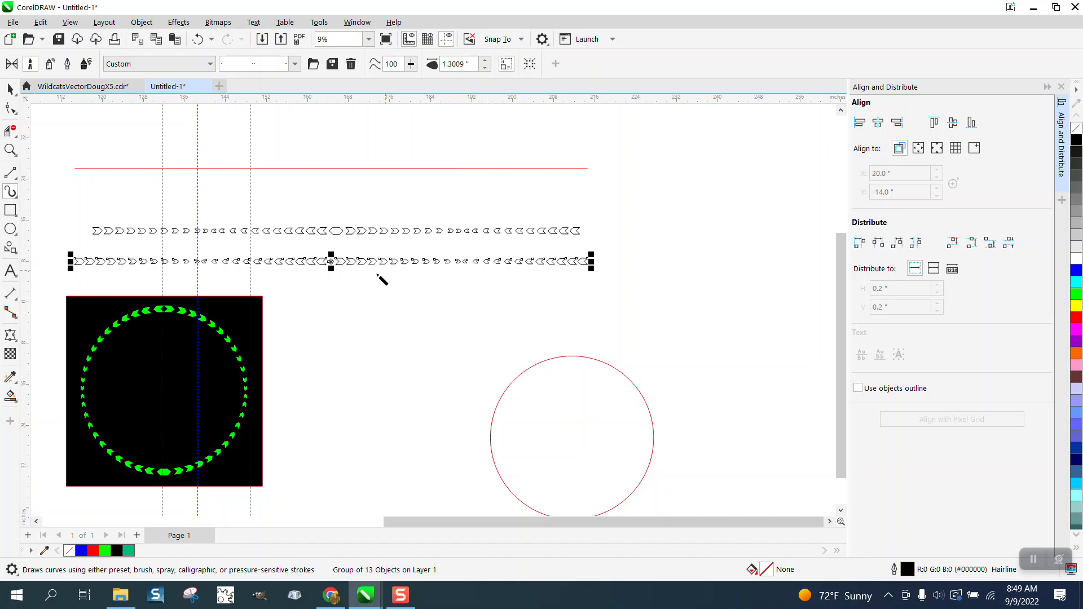
Try the 1002 Artistic Media brush on the red circle with a stroke width of 1.29138 in. and inspect the resulting arrow ring.
click(563, 357)
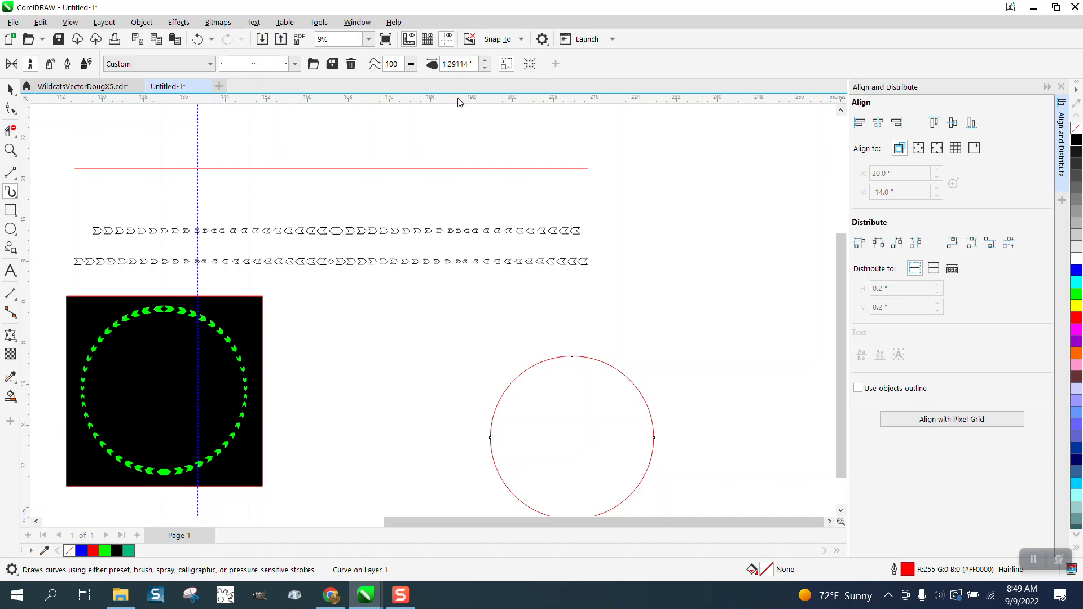
click(484, 60)
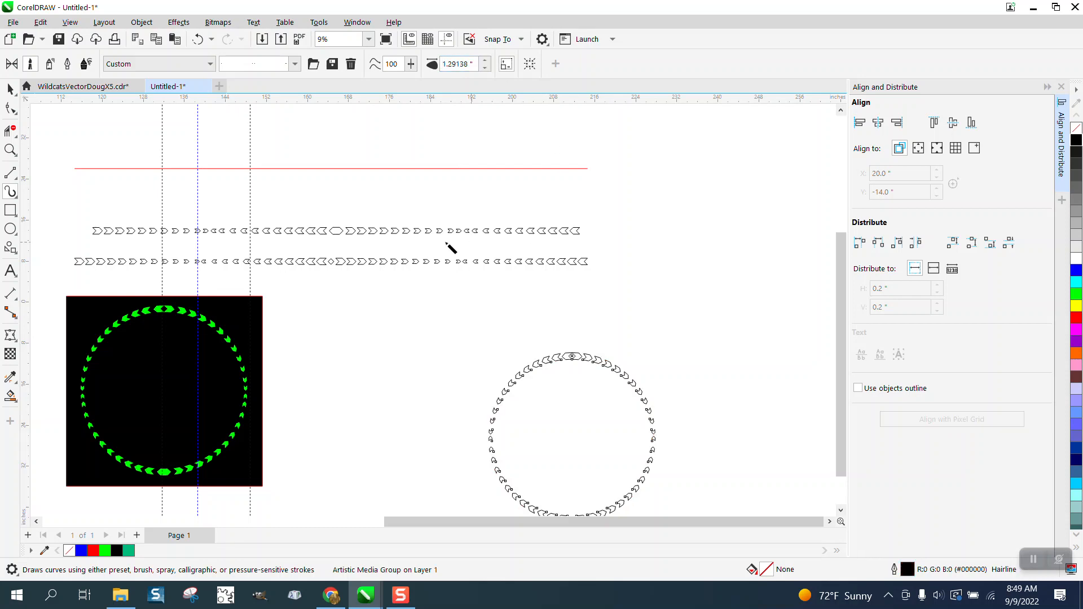
click(11, 150)
scroll(563, 324, down, 1)
drag(500, 346, 706, 502)
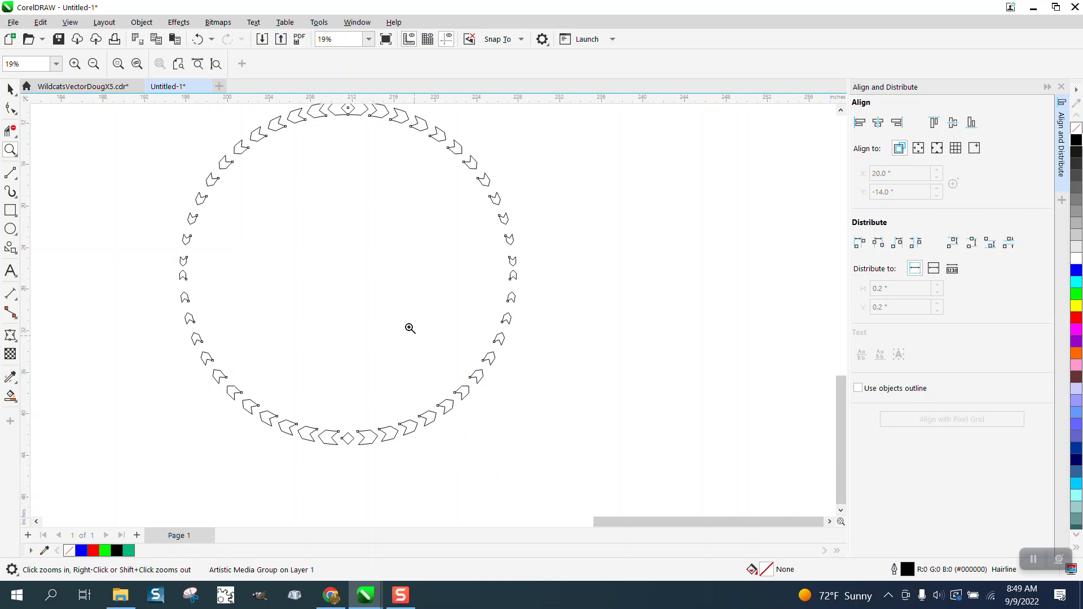
scroll(410, 328, down, 1)
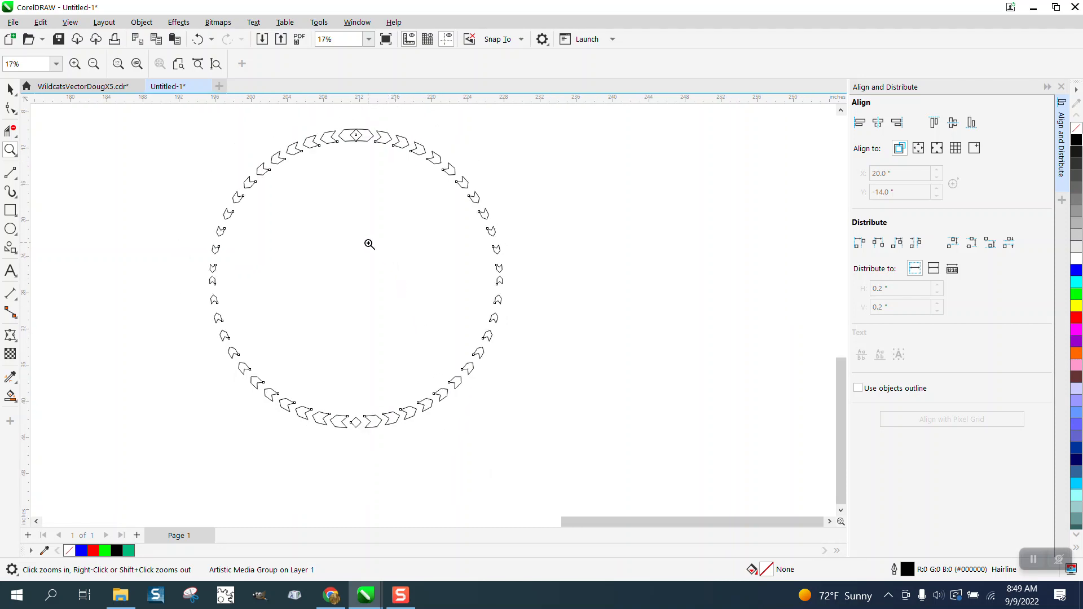
Fill the double arrow around the diamond at the ring's top with green and no outline using Smart Fill.
drag(308, 128, 421, 172)
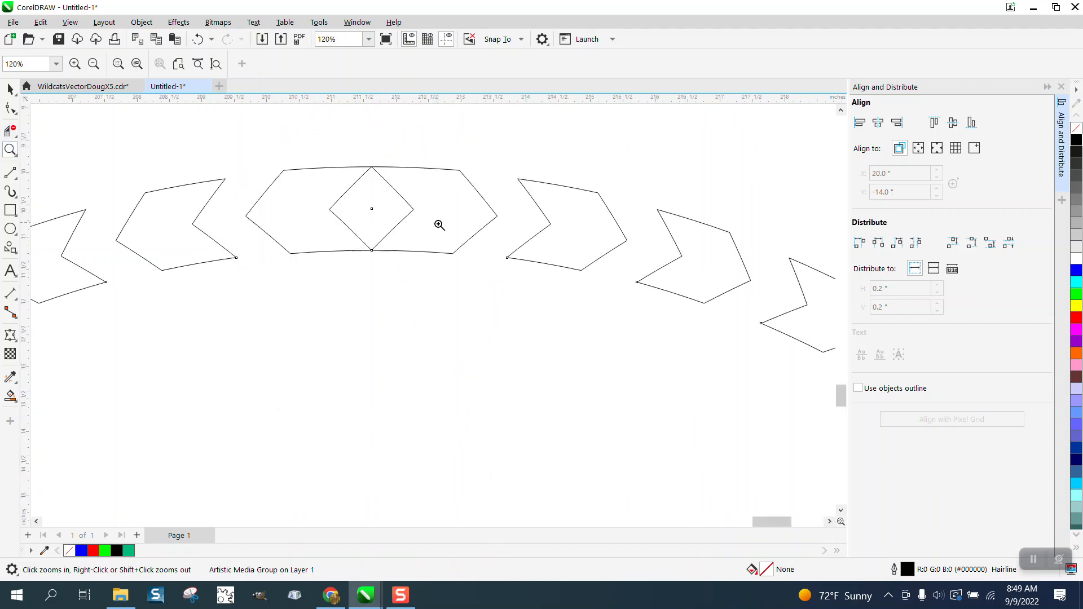
click(10, 396)
click(356, 218)
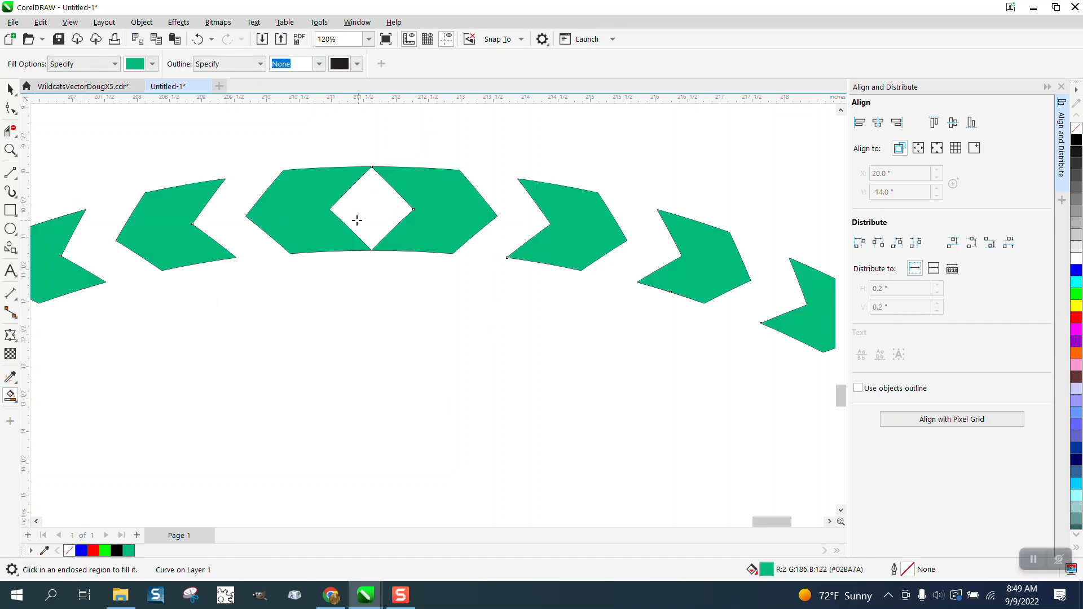
scroll(359, 216, down, 8)
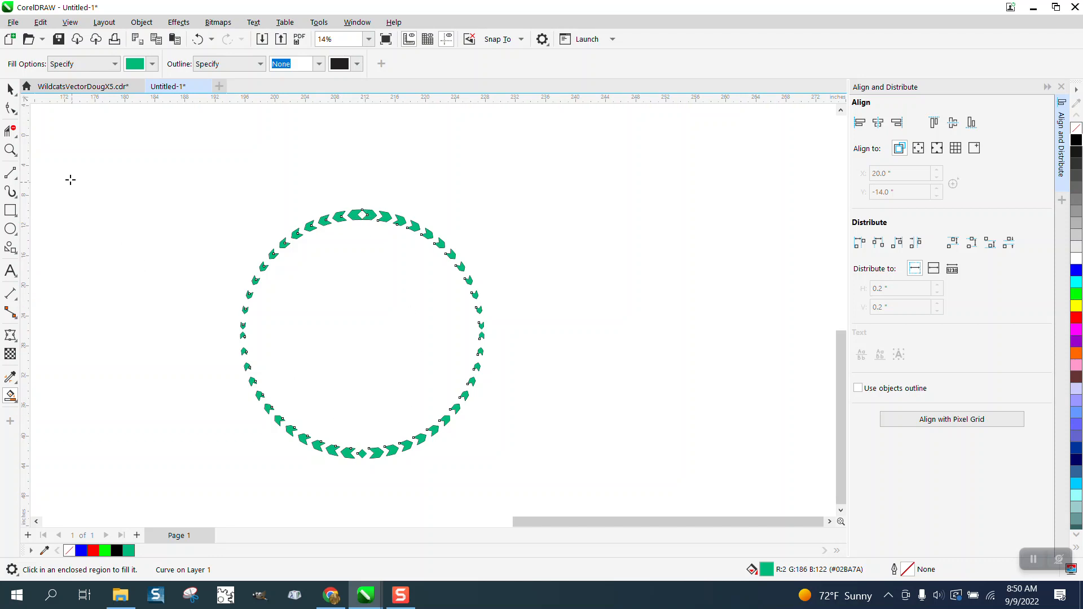
click(10, 89)
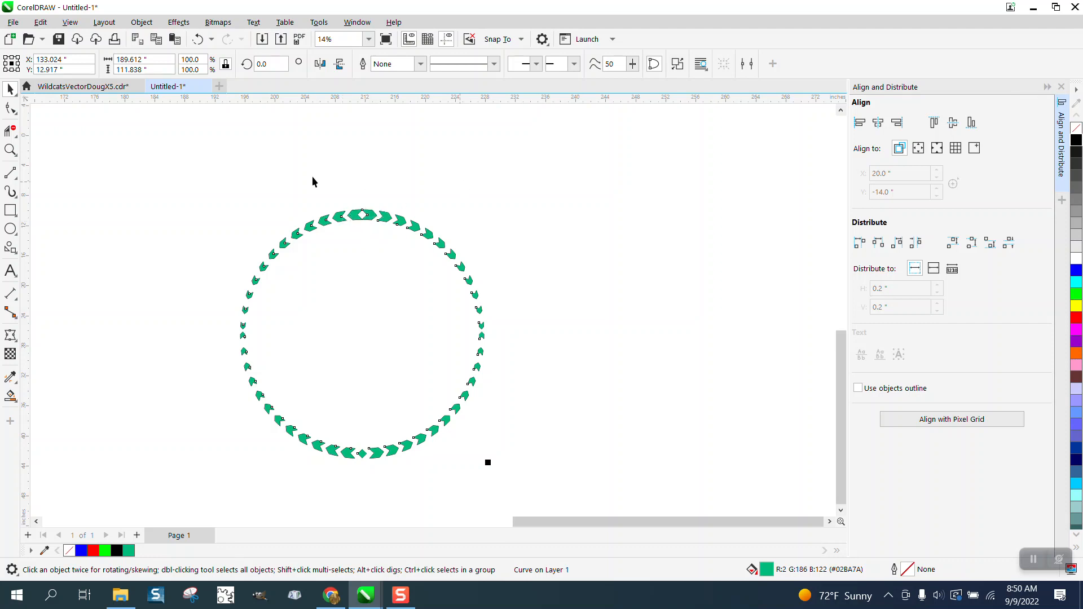
Undo the green fill, the brush stroke on the circle and the circle's last move.
click(198, 39)
click(198, 39)
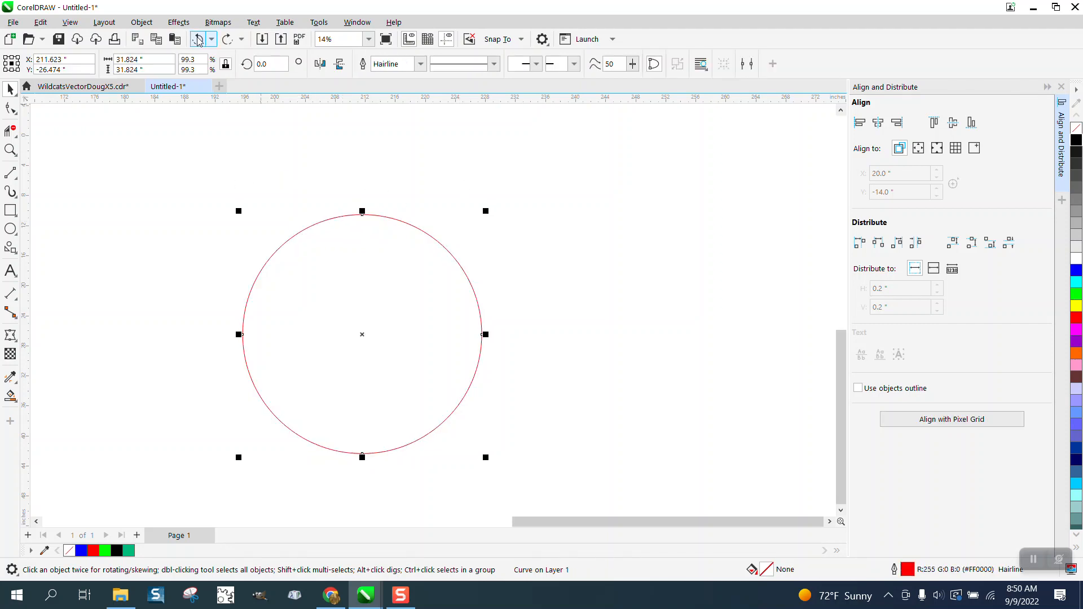
click(198, 39)
scroll(624, 269, down, 2)
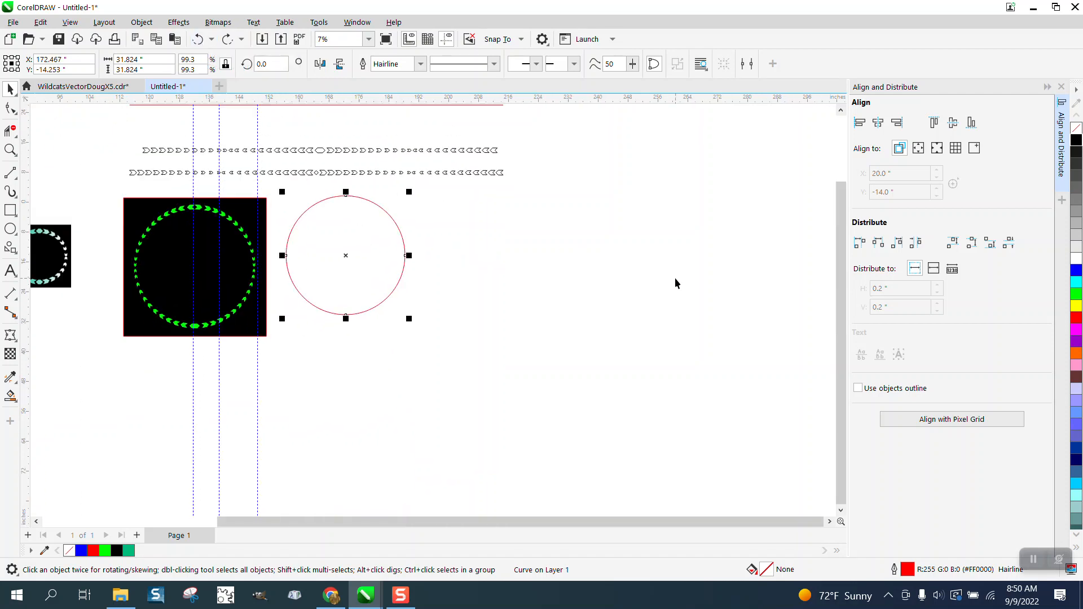
Try to set the width of the grouped lower arrow row to 99 in.
click(429, 176)
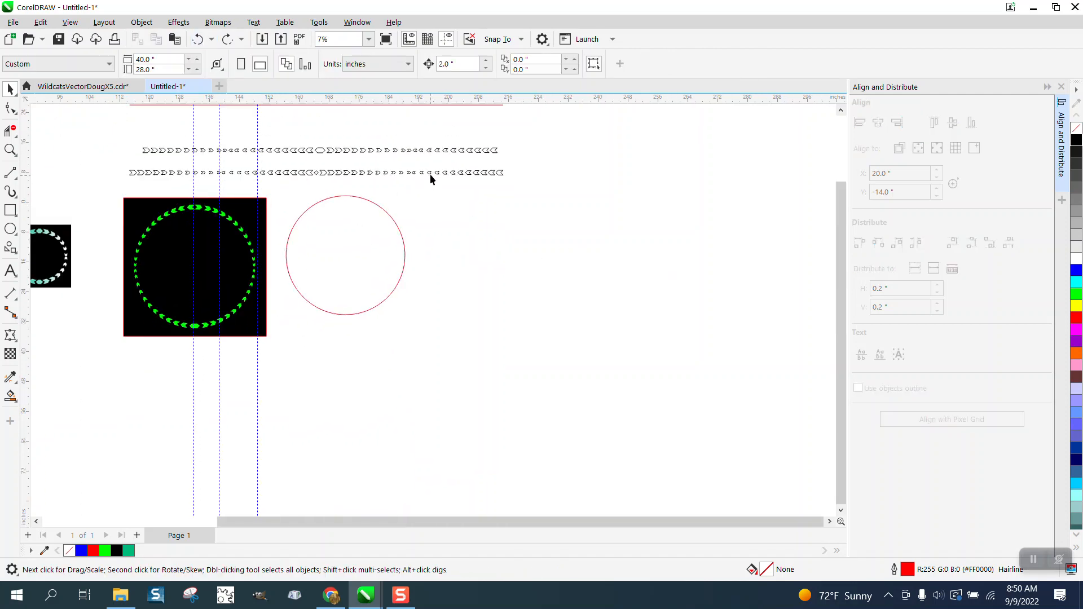
click(429, 175)
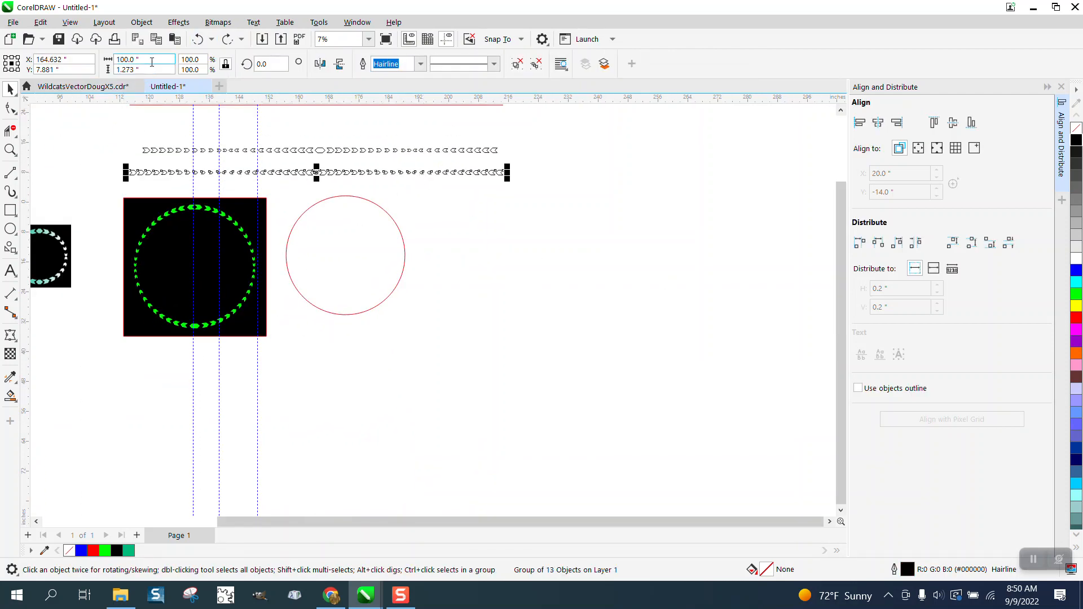
click(118, 61)
text(99)
click(218, 137)
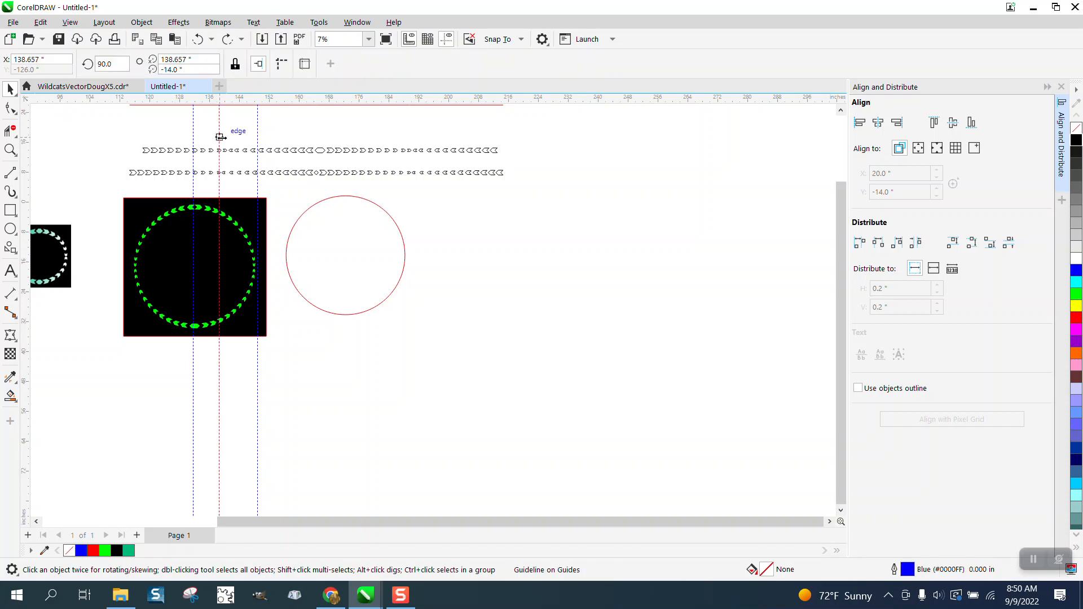
Save the grouped lower arrow row as an Artistic Media brush named 99.
click(280, 173)
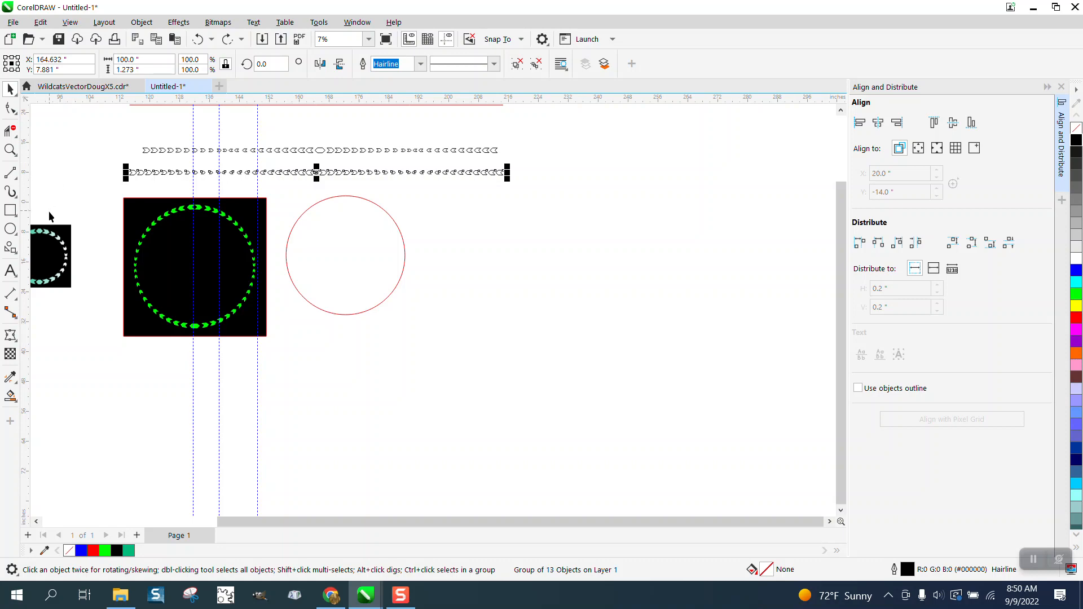
click(13, 195)
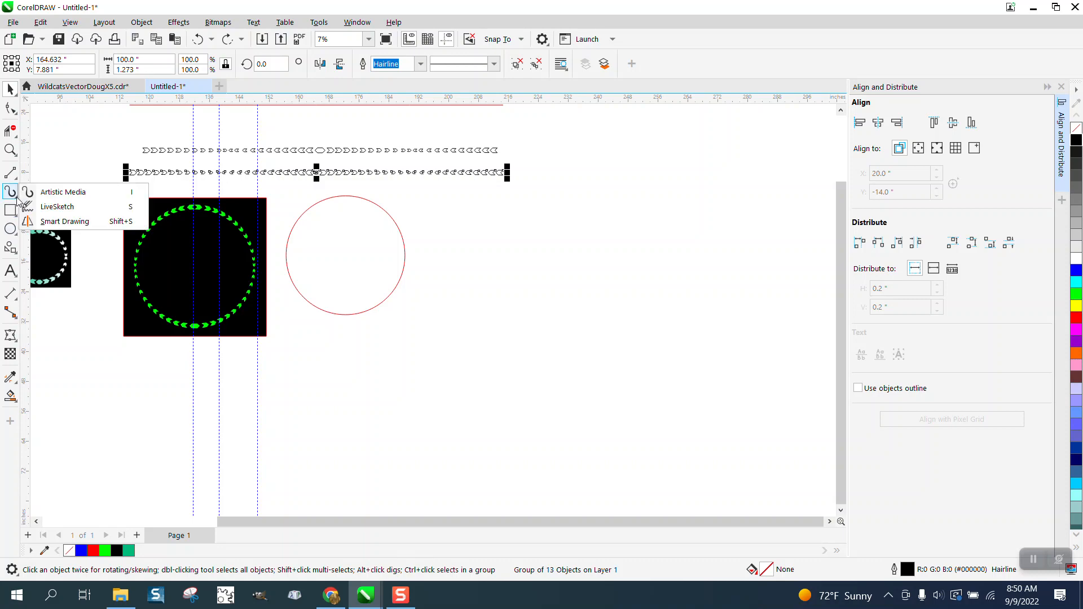
click(49, 192)
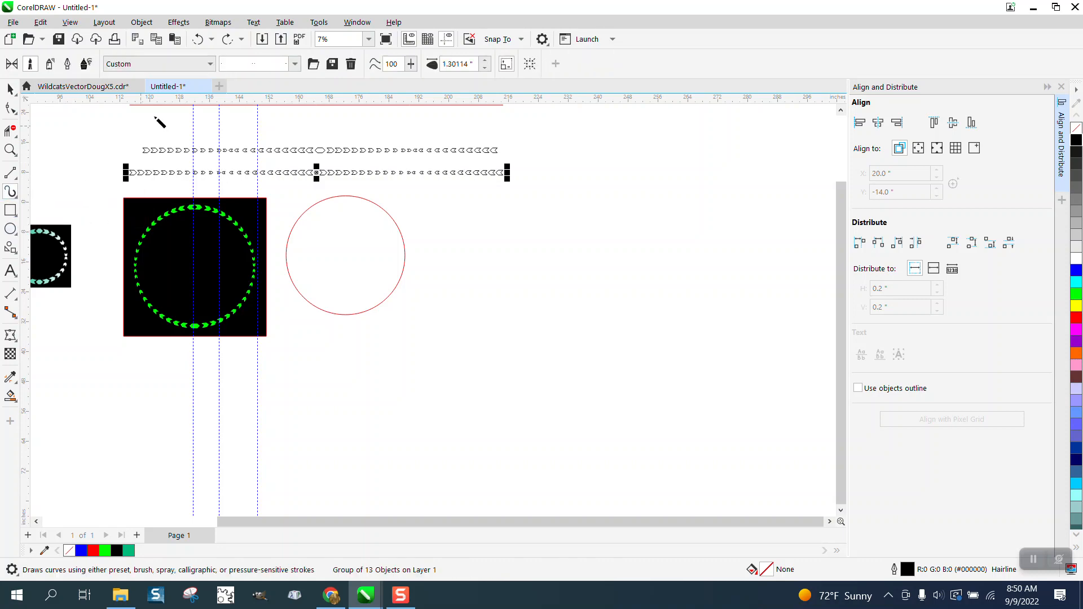
click(332, 64)
click(231, 412)
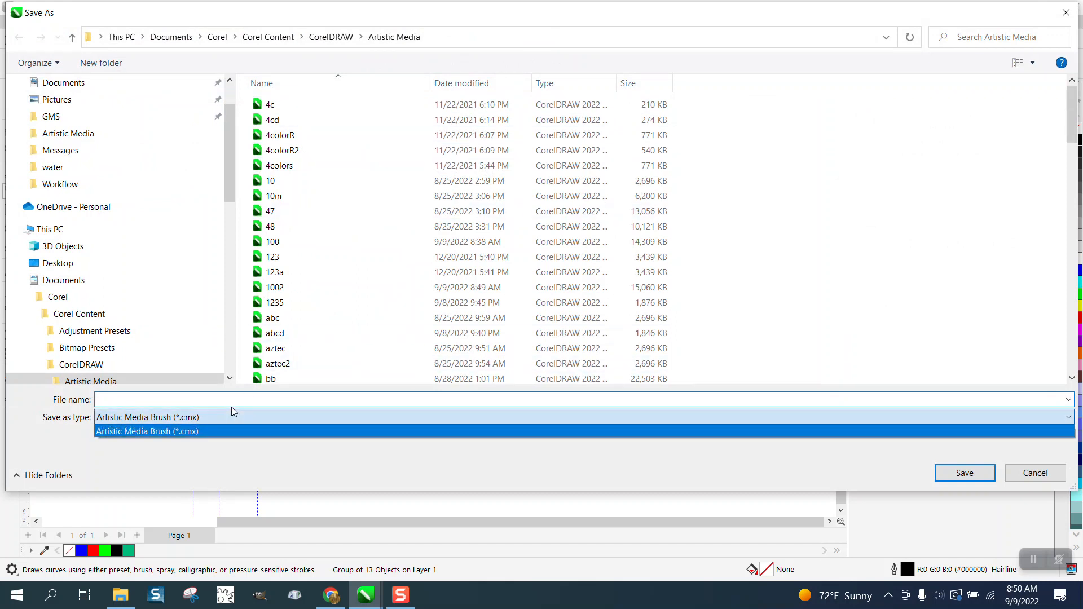
click(217, 399)
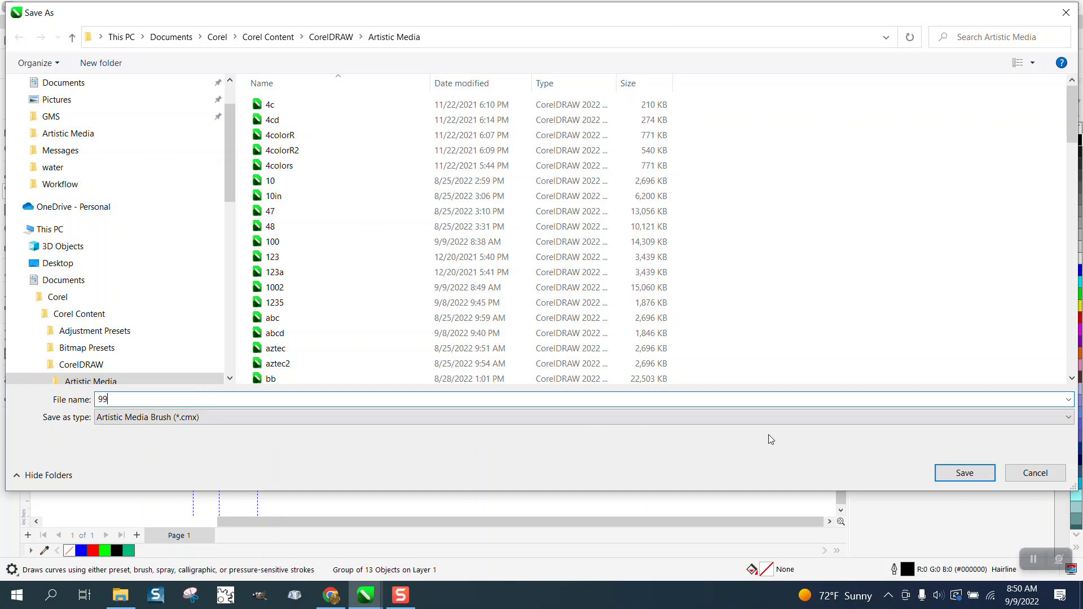
click(961, 473)
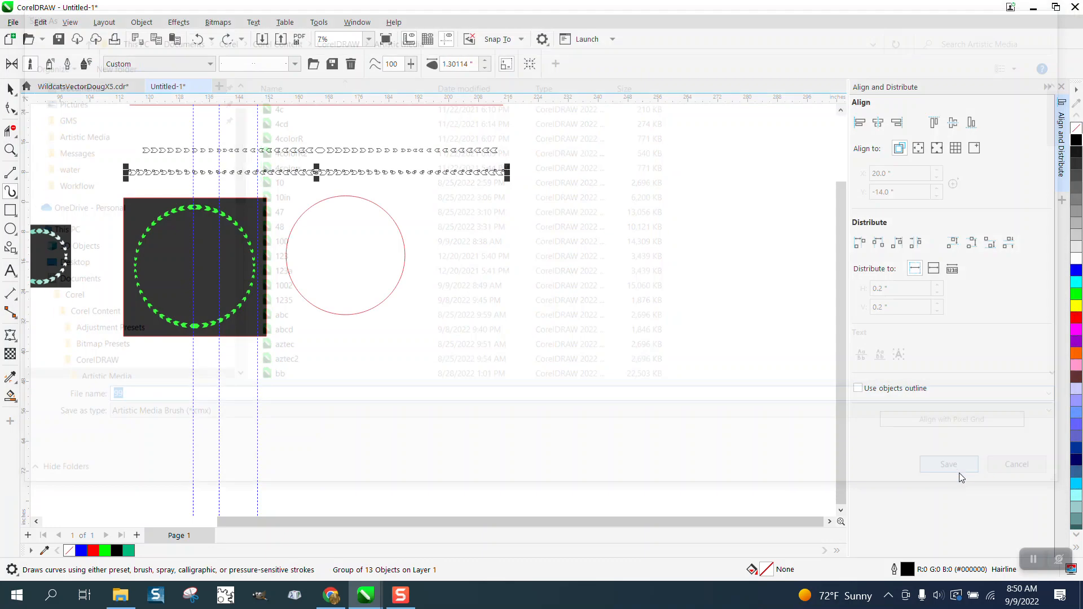
Try the 99 brush on the red circle with a stroke width of 1.27177 in. and inspect the ring's top and bottom diamonds.
click(399, 230)
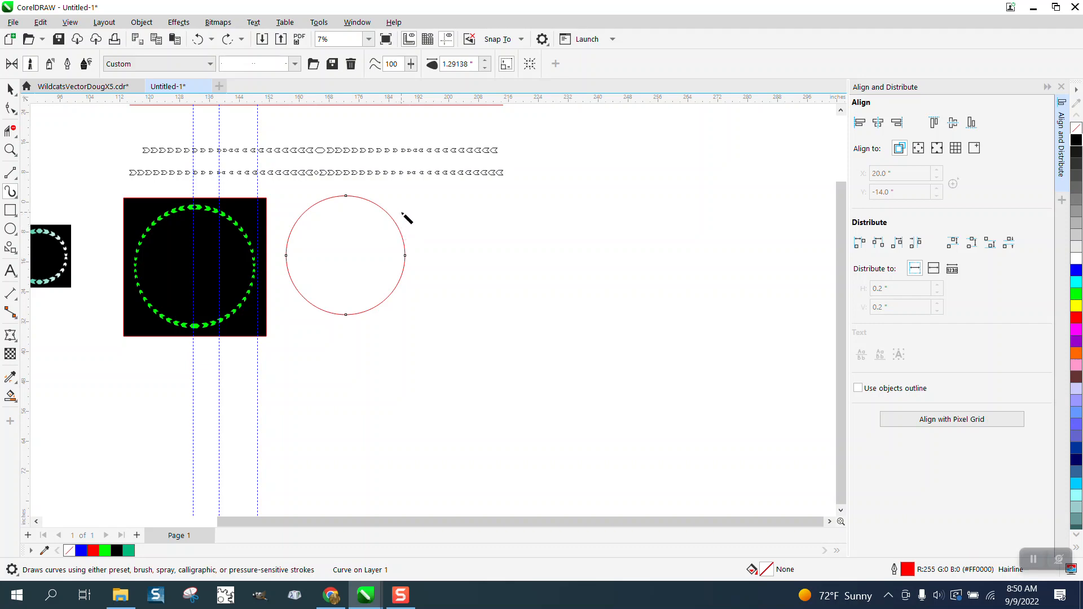
click(485, 67)
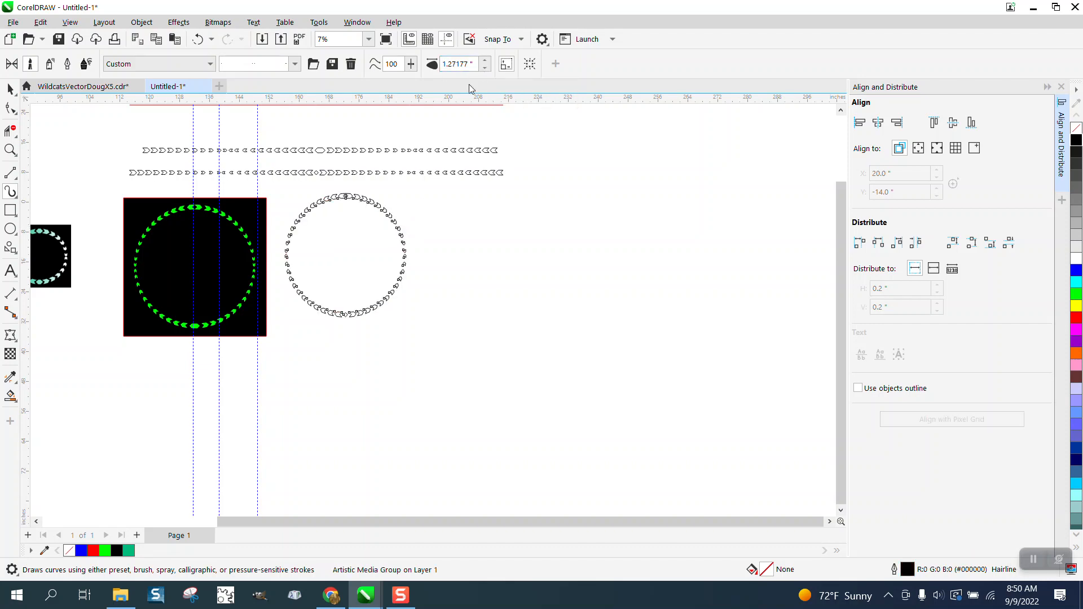
click(10, 150)
drag(317, 186, 421, 212)
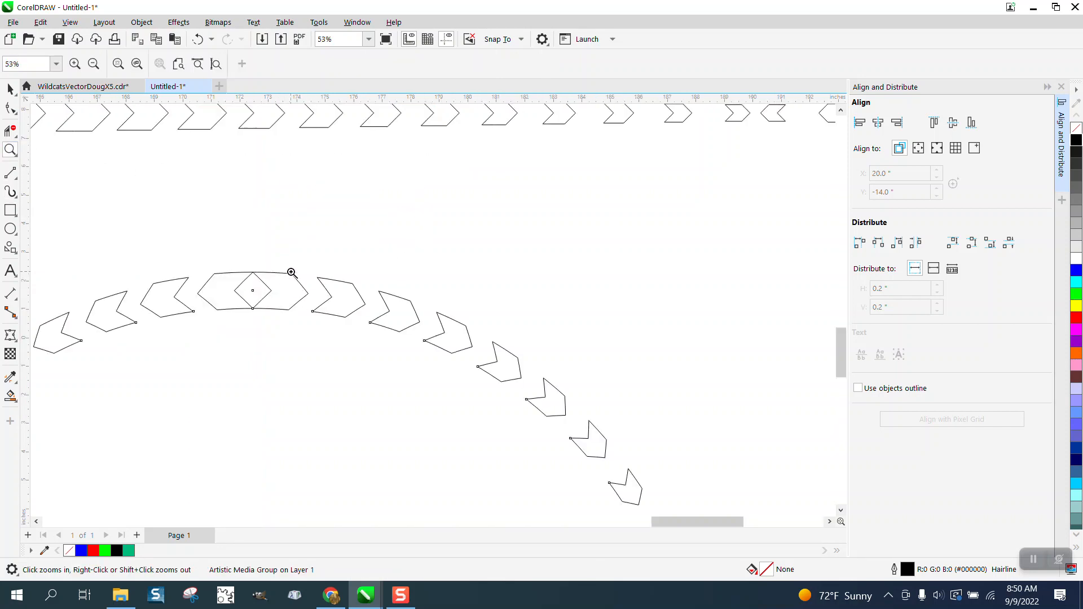
drag(217, 255, 335, 348)
scroll(333, 342, down, 5)
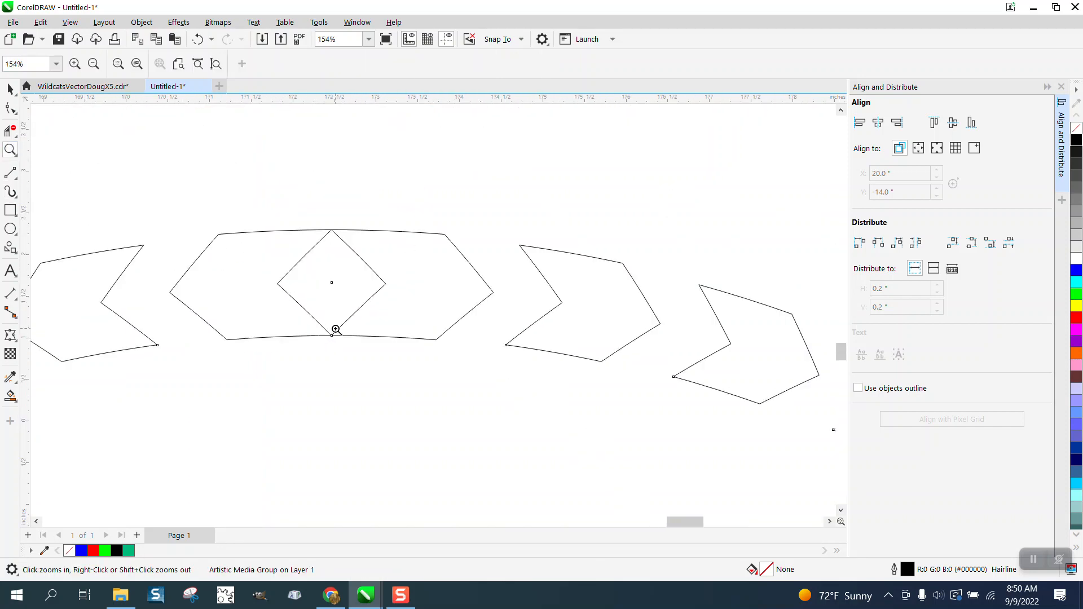
scroll(328, 317, down, 2)
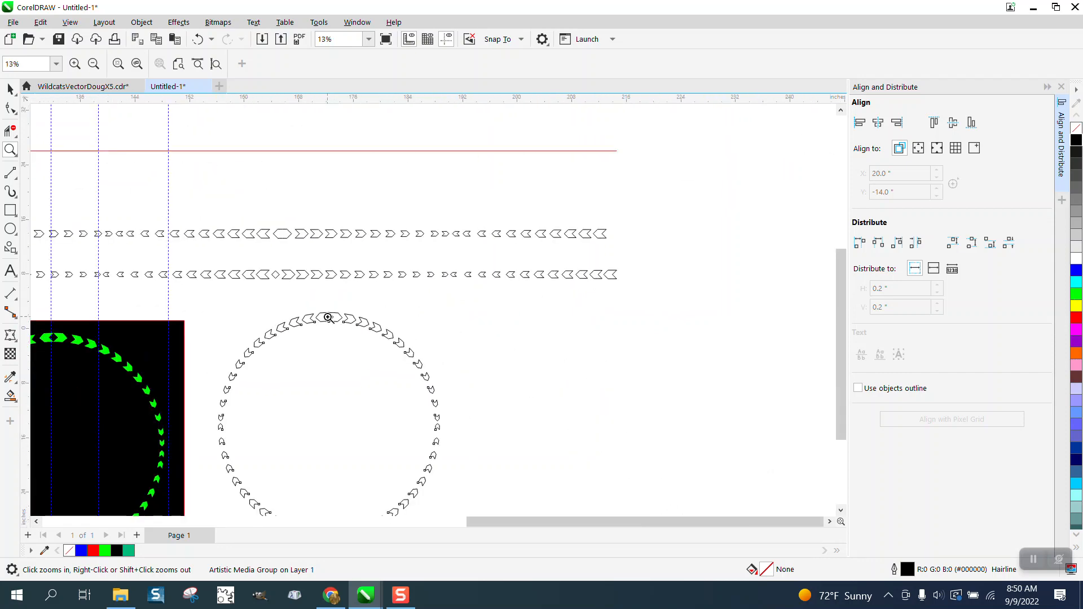
scroll(308, 460, up, 5)
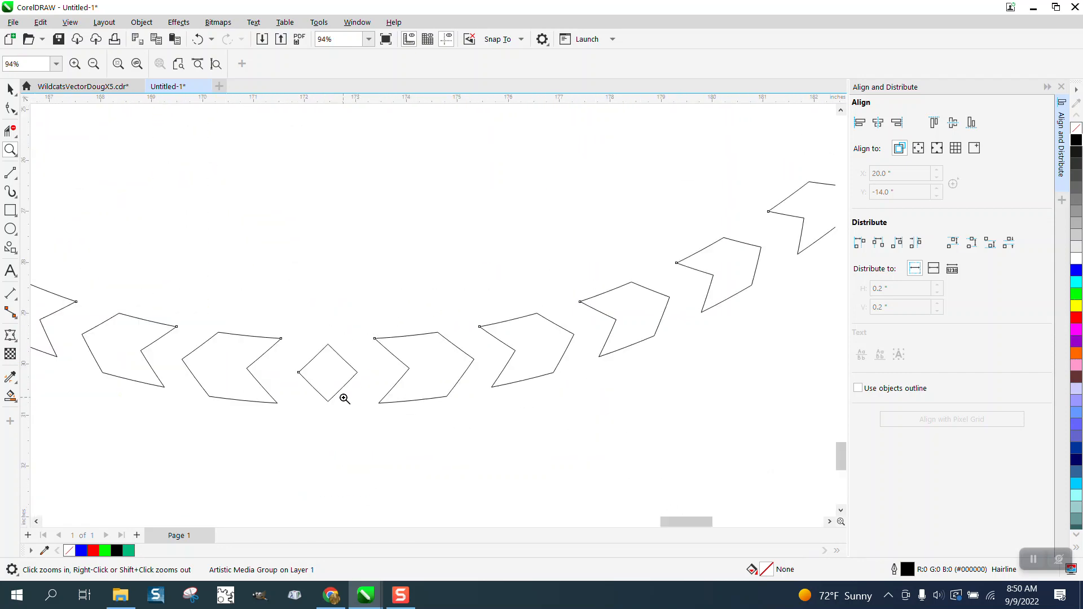
scroll(345, 398, down, 4)
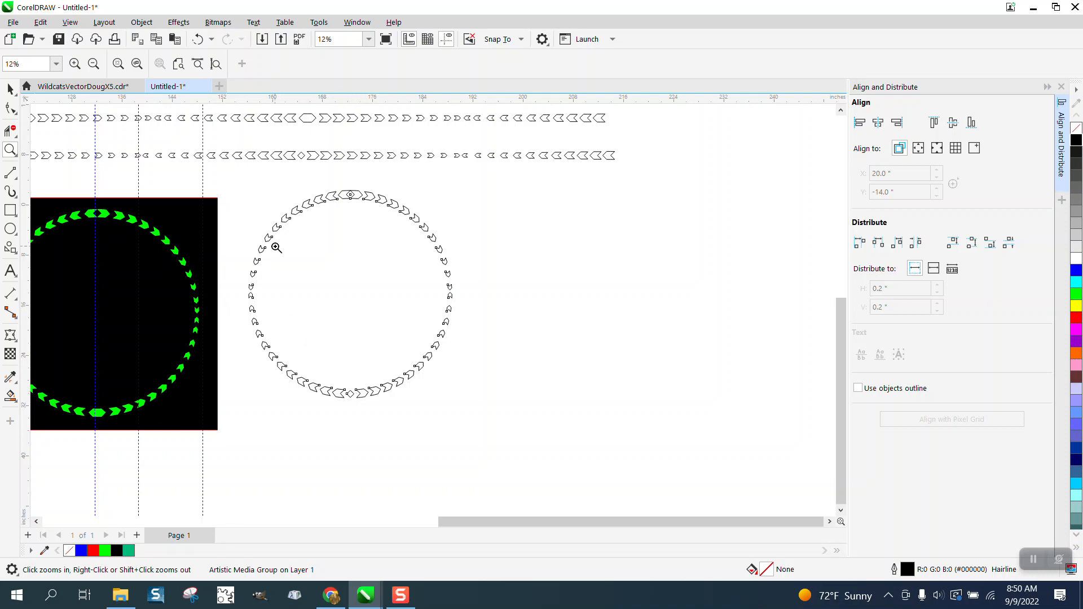
Undo the application of the 99 brush to the circle.
click(198, 39)
click(198, 39)
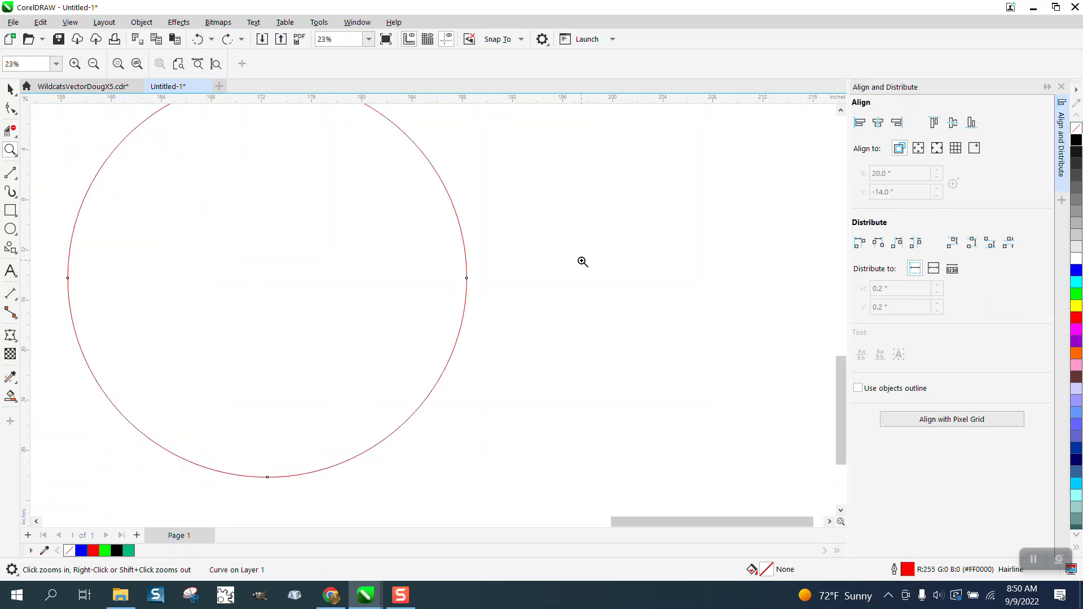
scroll(602, 316, down, 2)
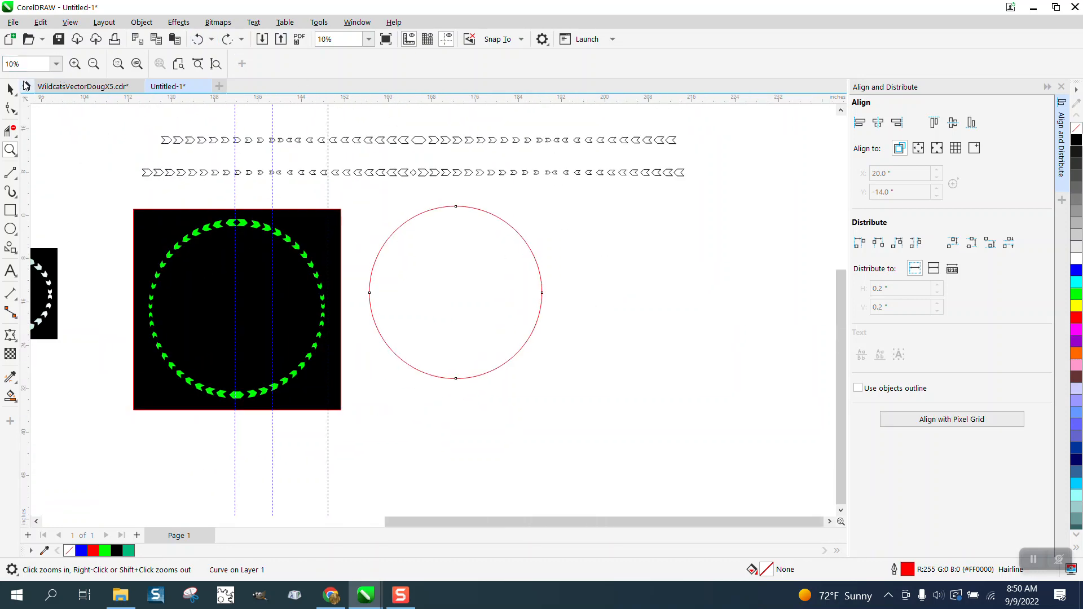
Set the overall width of the grouped lower arrow row to 99 in., scaling it proportionally.
click(10, 89)
click(325, 171)
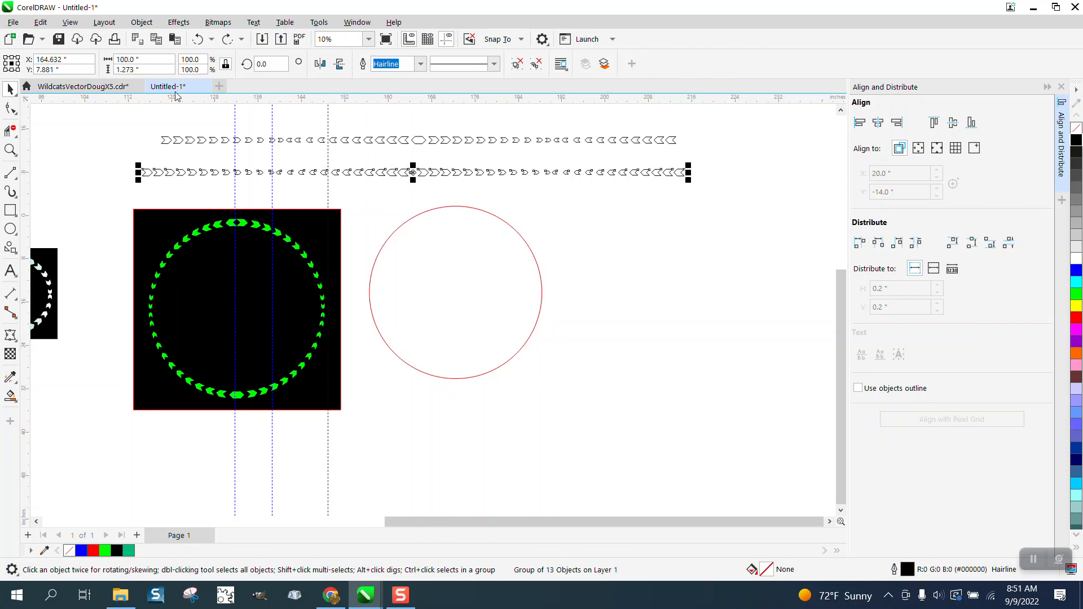
click(149, 60)
key(ctrl+a)
text(99)
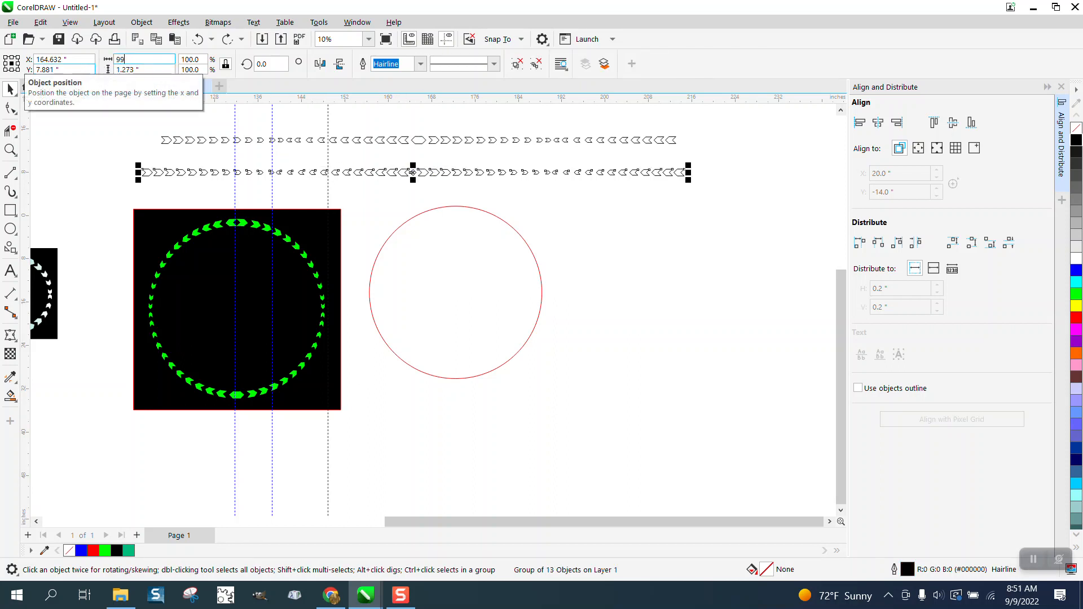
key(Return)
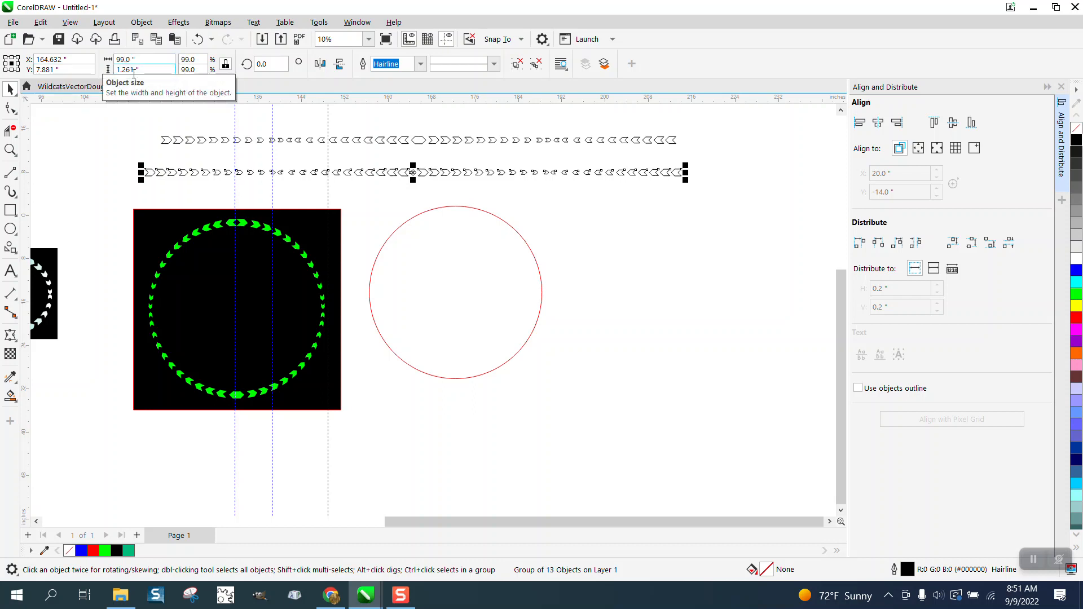
Save the resized, grouped lower arrow row as an Artistic Media brush named 991.
click(17, 198)
click(52, 189)
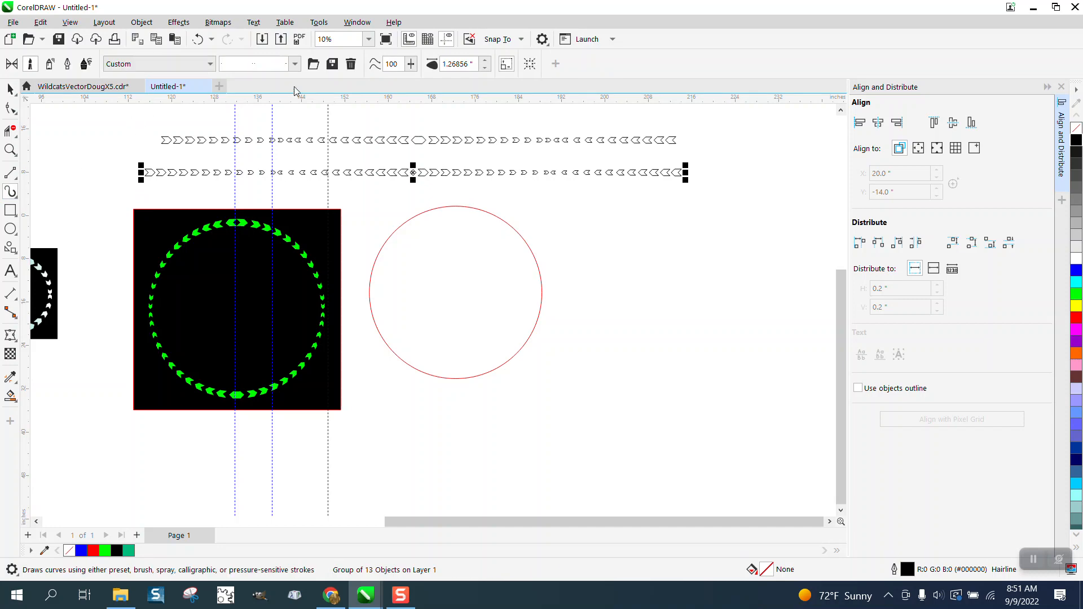
click(333, 64)
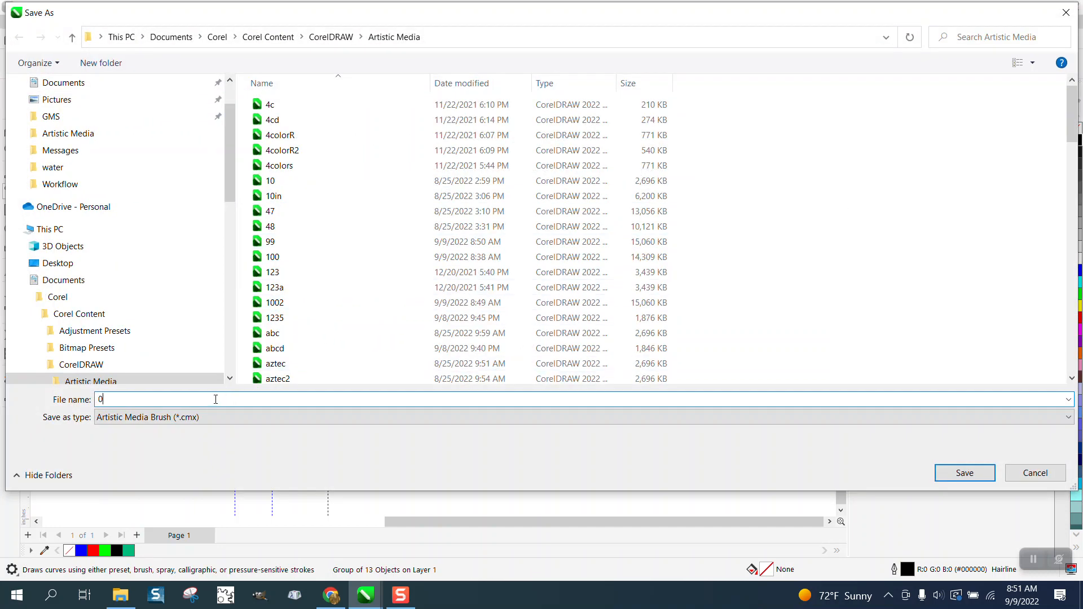
key(BackSpace)
text(99)
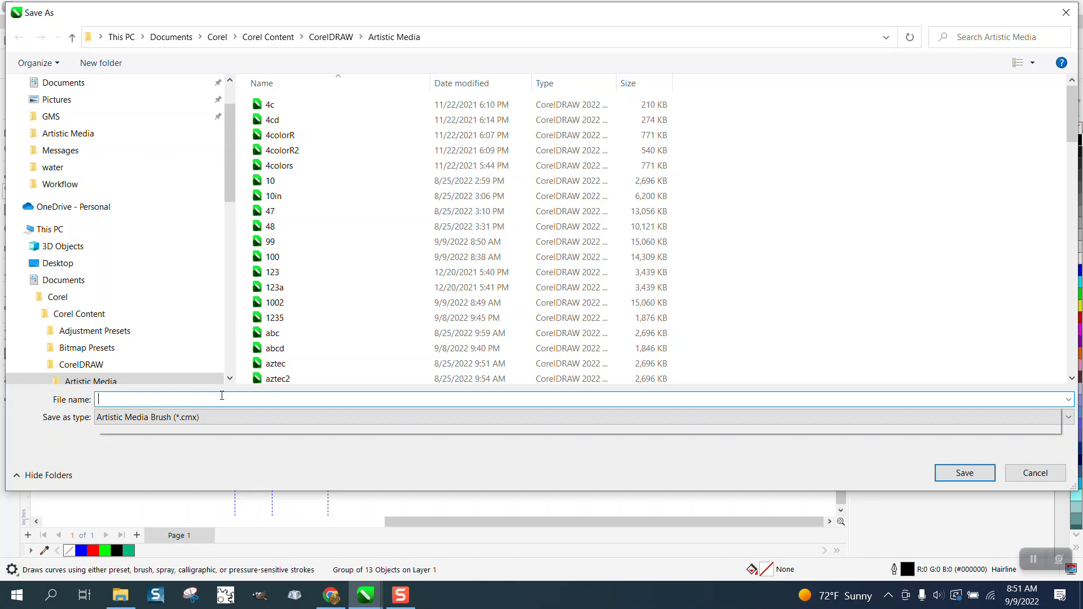
text(1)
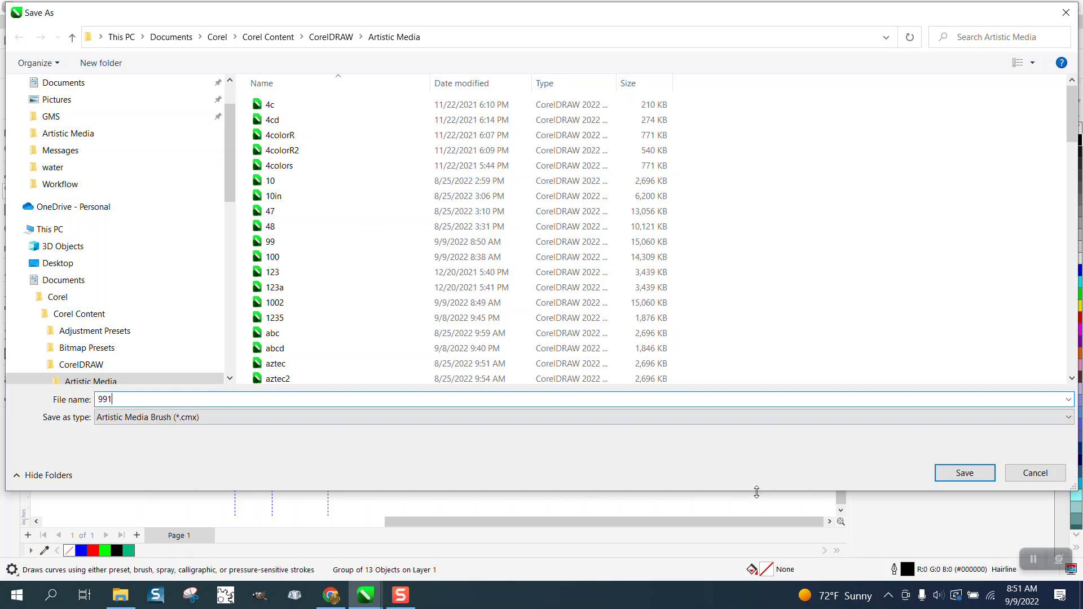
click(958, 472)
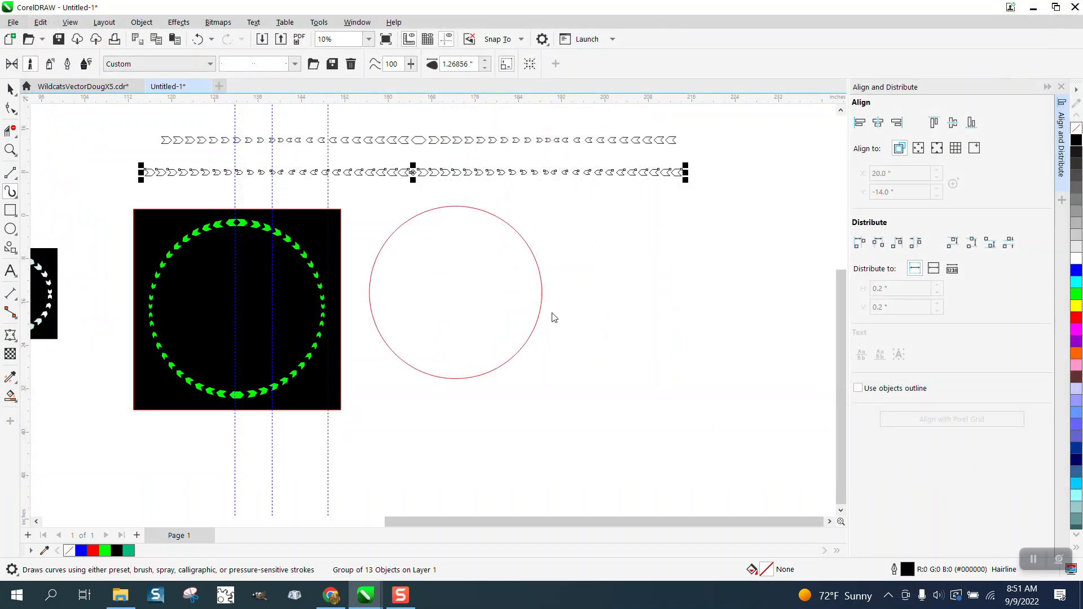
Apply the 991 brush to the red circle with a stroke width of 1.2523 in. and inspect the diamond at the ring's top.
click(542, 280)
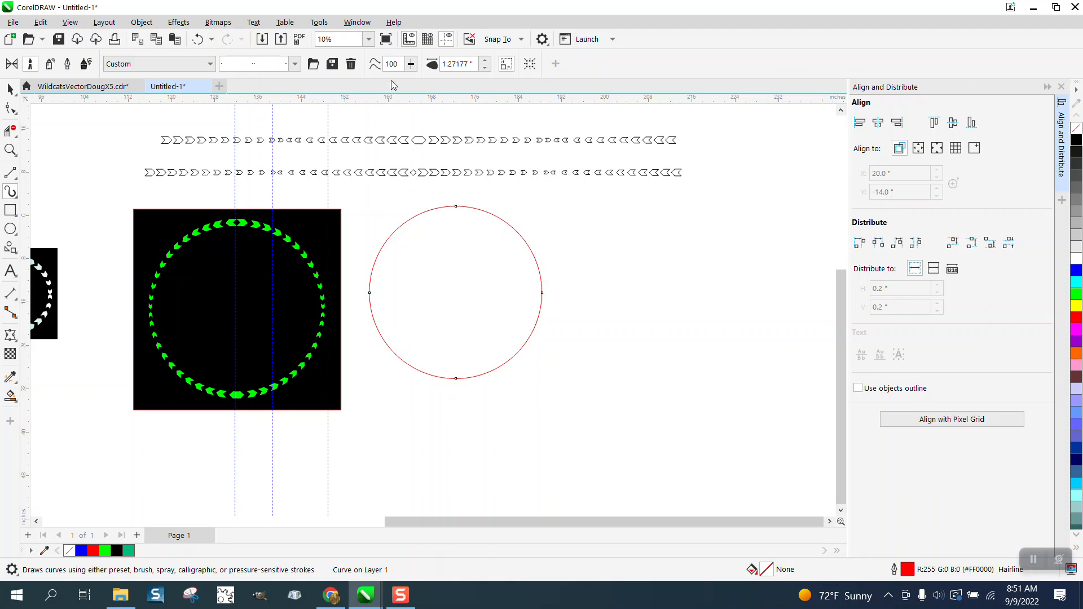
click(485, 68)
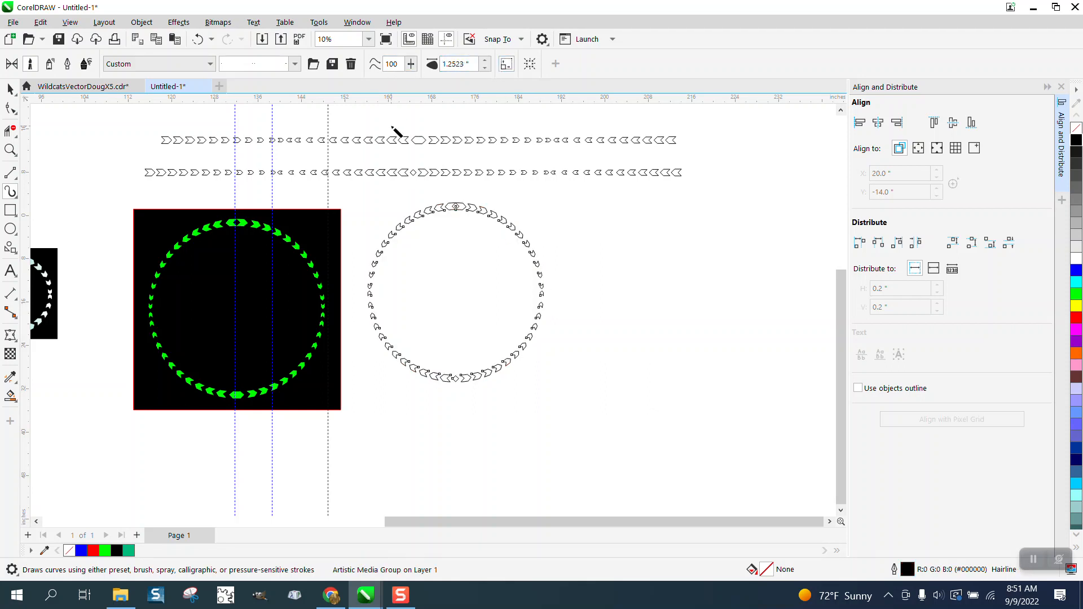
click(11, 150)
drag(442, 198, 539, 231)
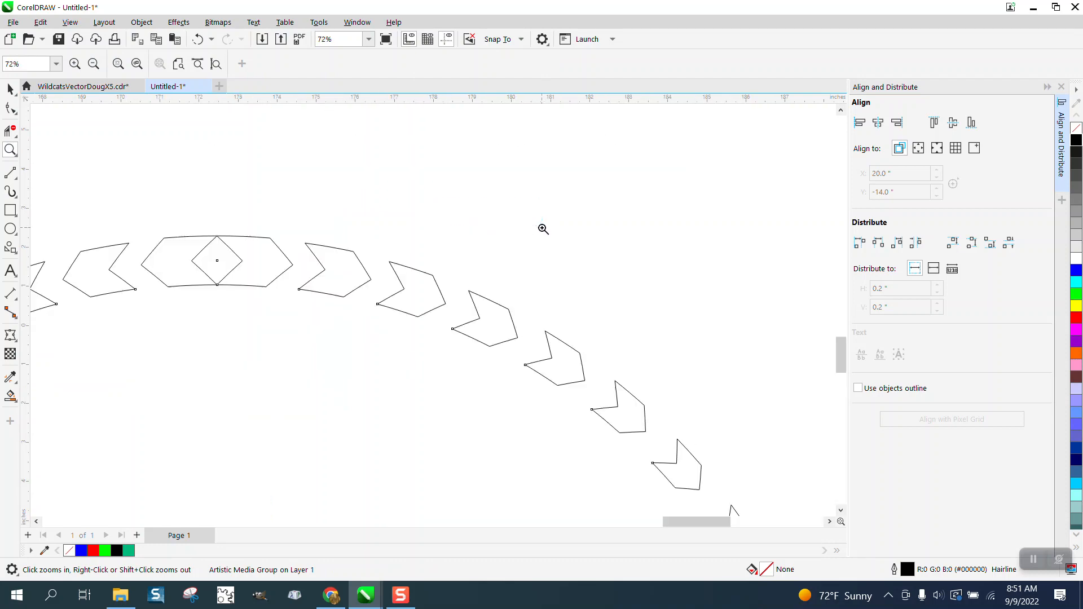
scroll(307, 223, down, 6)
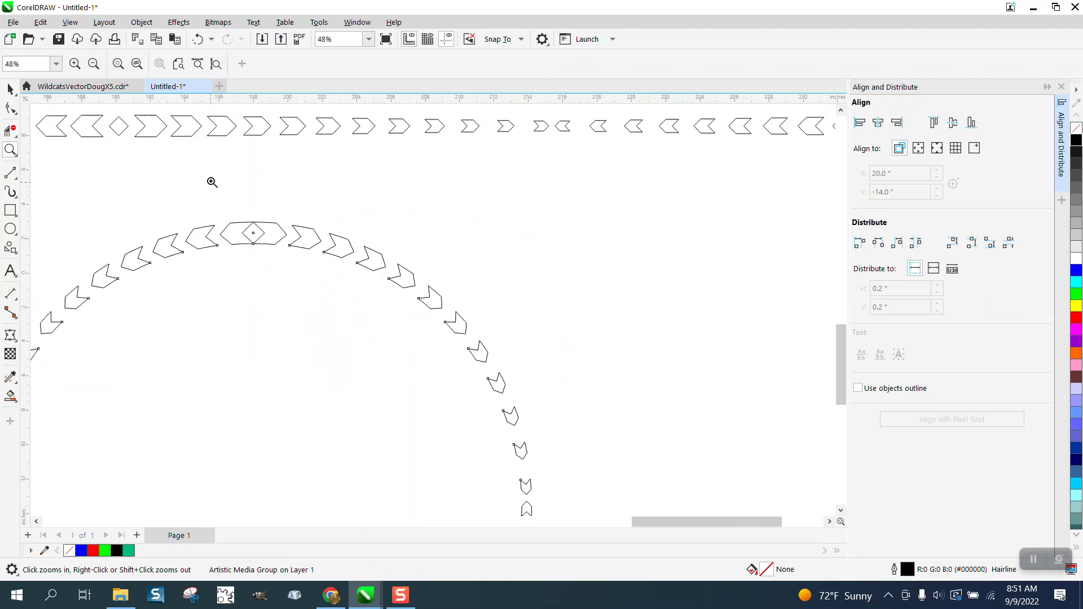
Fill the new arrow ring with green (#00FF00) and remove its outline.
click(10, 89)
scroll(435, 218, down, 2)
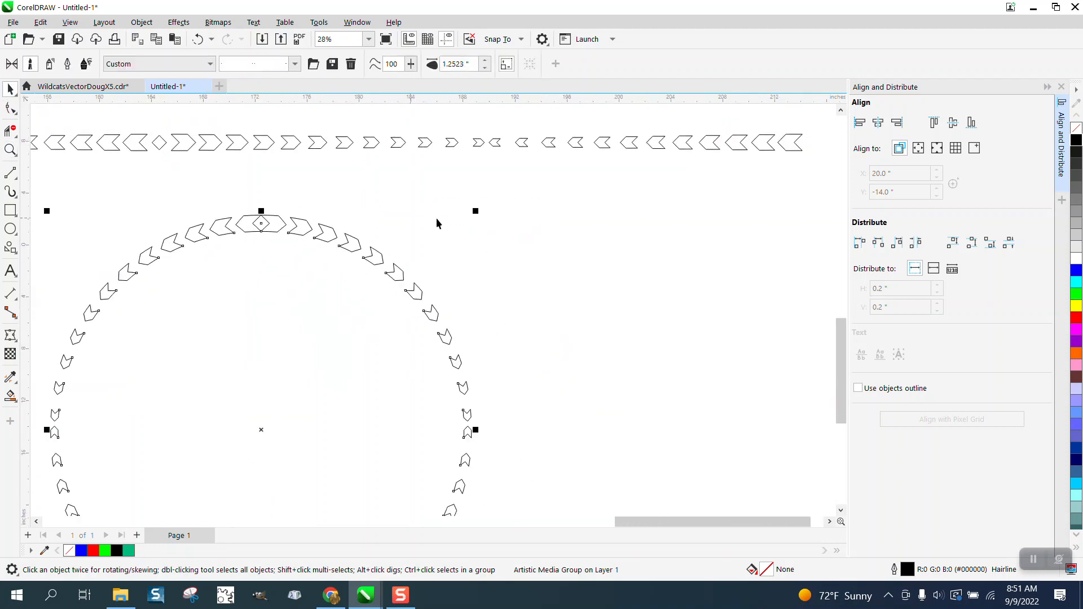
scroll(444, 225, down, 1)
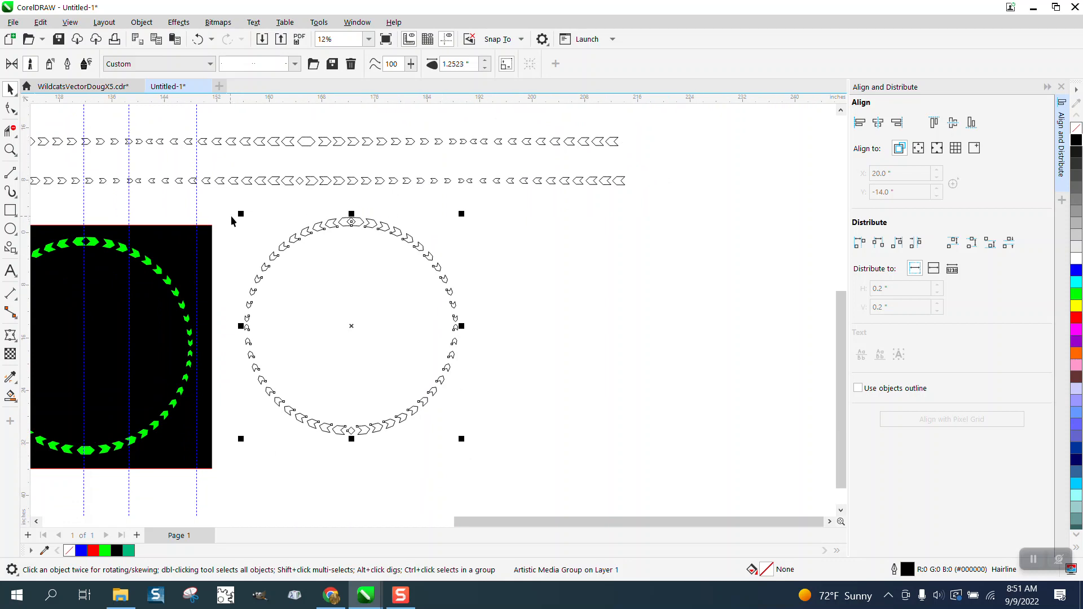
click(1076, 294)
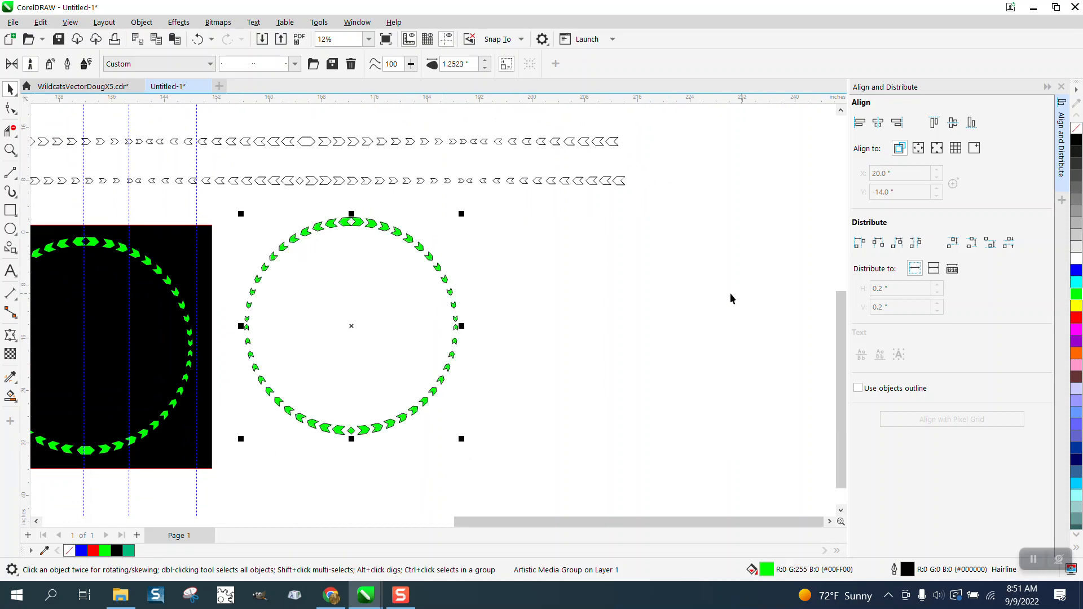
right_click(1077, 132)
scroll(609, 233, down, 1)
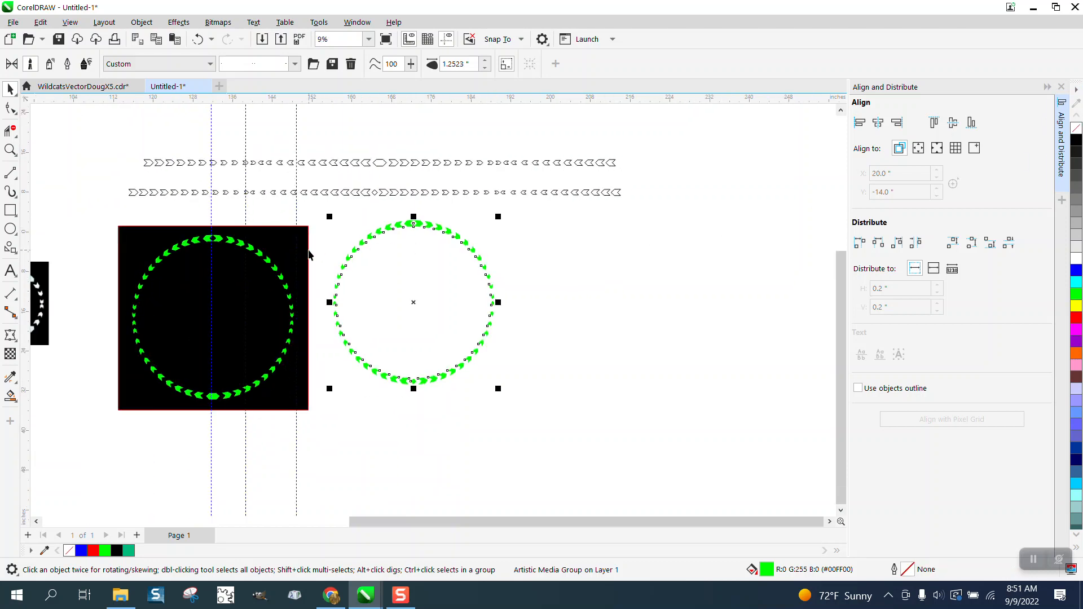
Move the black square from the older green ring to behind the new ring and view the new ring against it.
drag(309, 255, 506, 240)
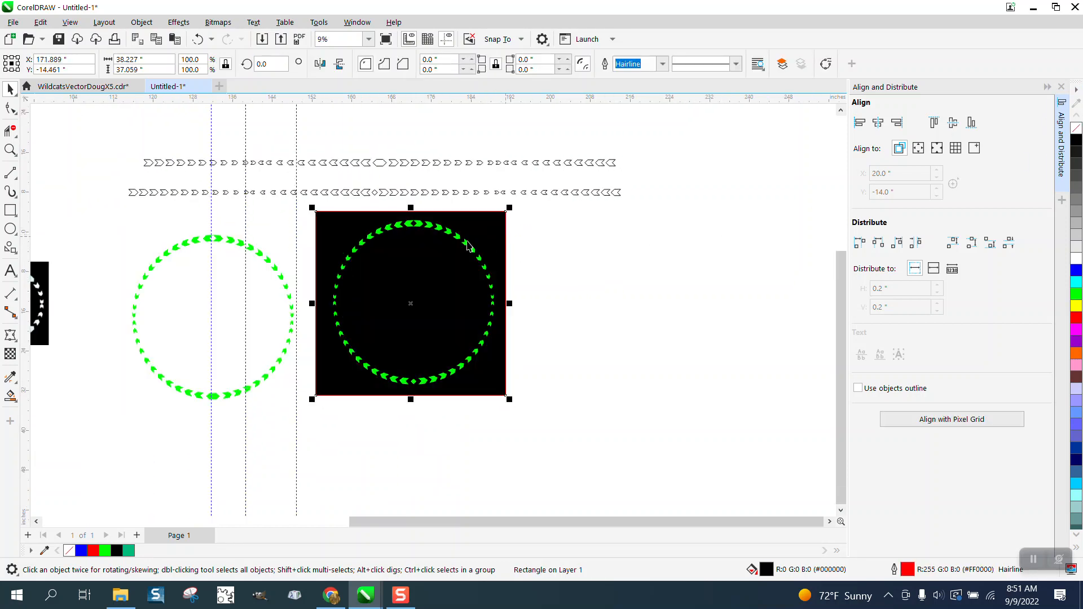
click(10, 150)
drag(314, 198, 658, 449)
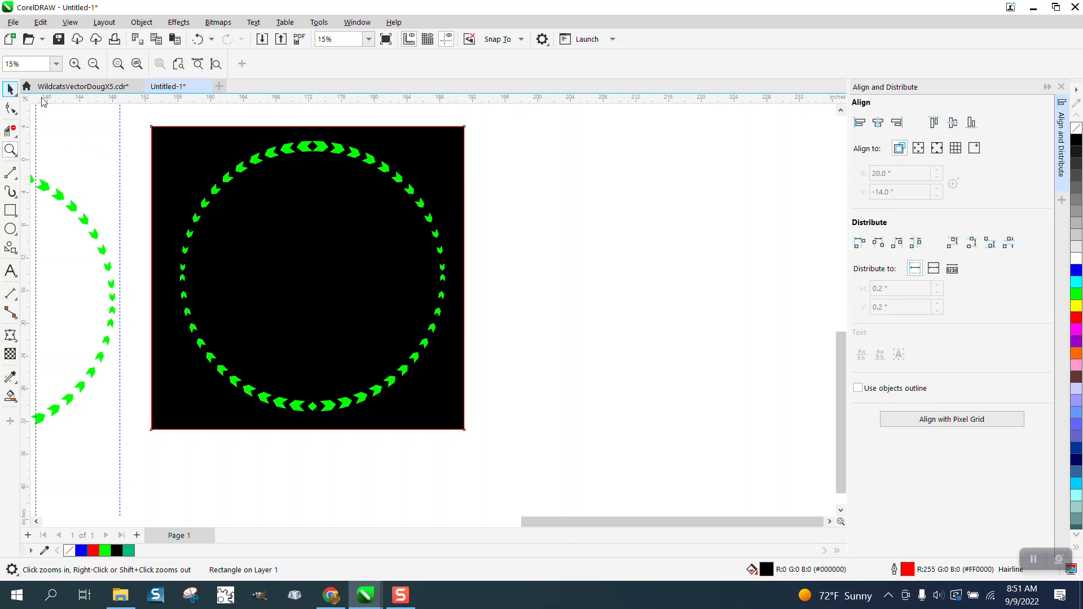
Delete the black square behind the new green ring.
key(space)
click(416, 162)
click(429, 162)
key(Delete)
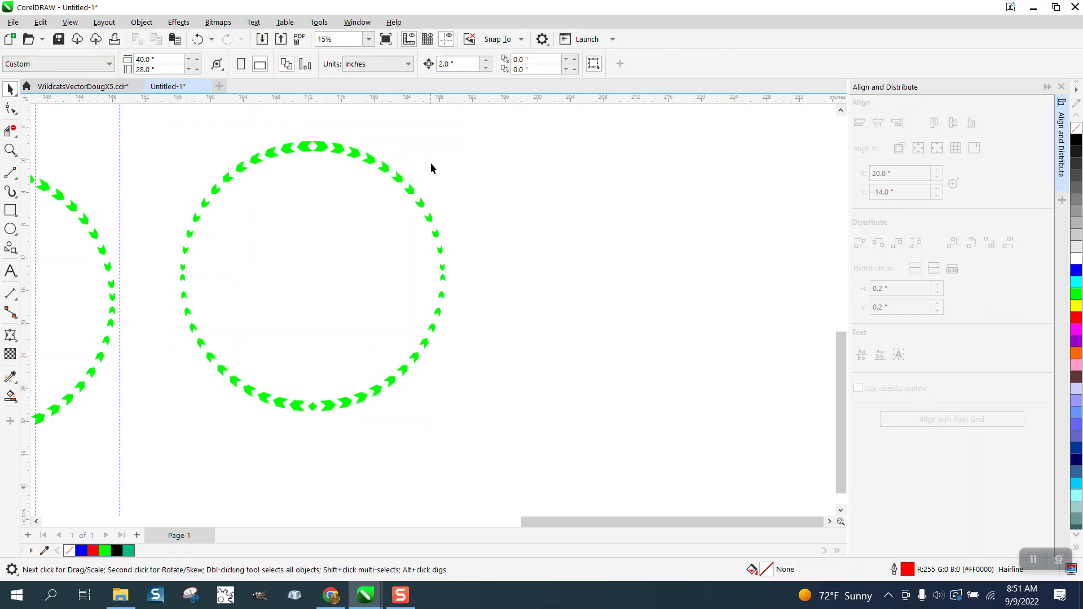
click(197, 223)
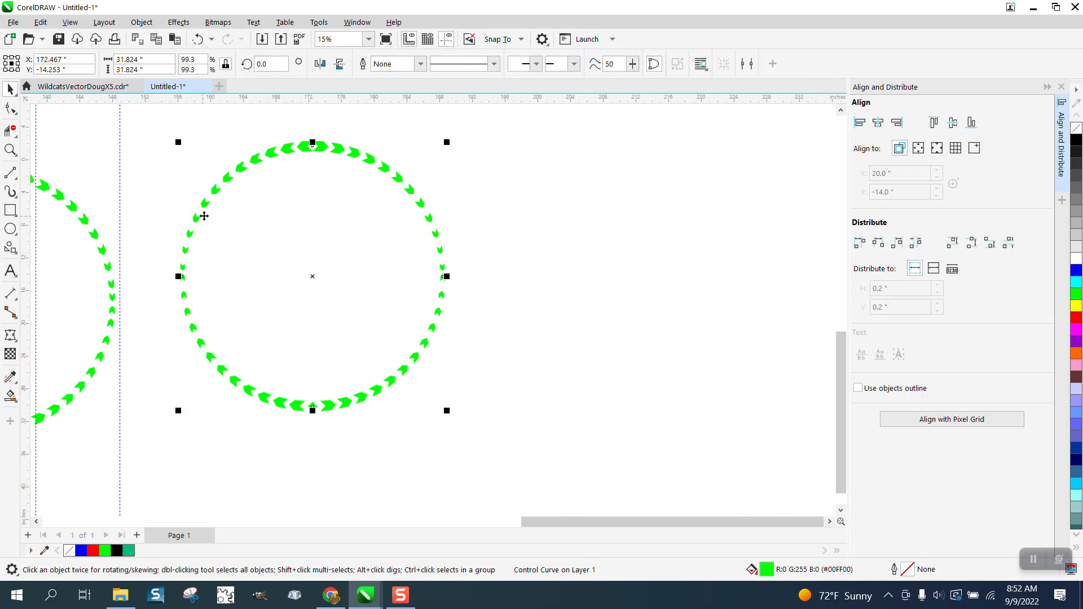
click(142, 22)
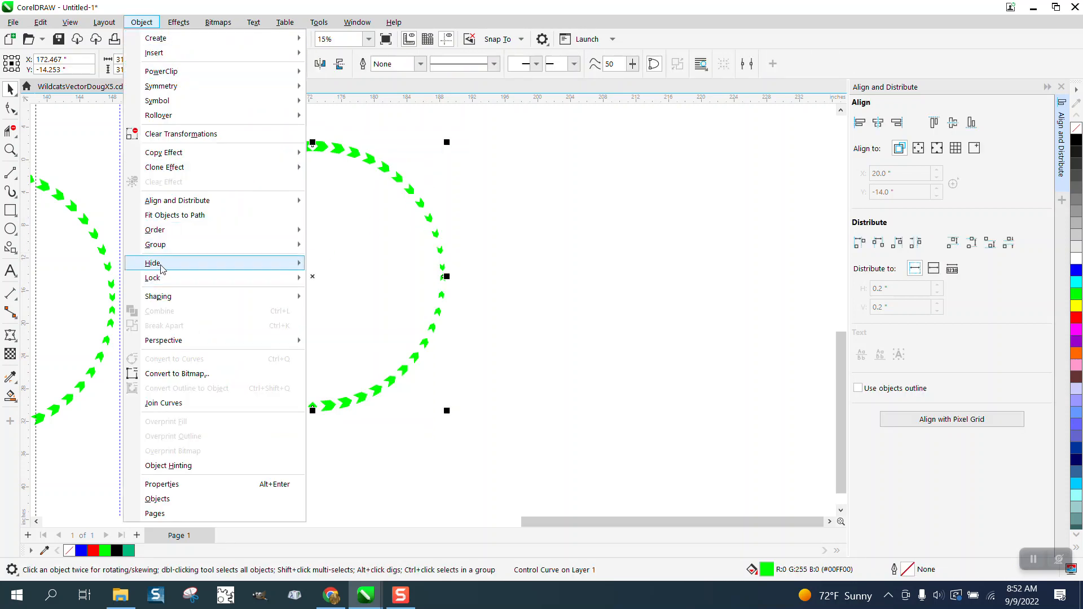
mouse_move(168, 246)
click(427, 219)
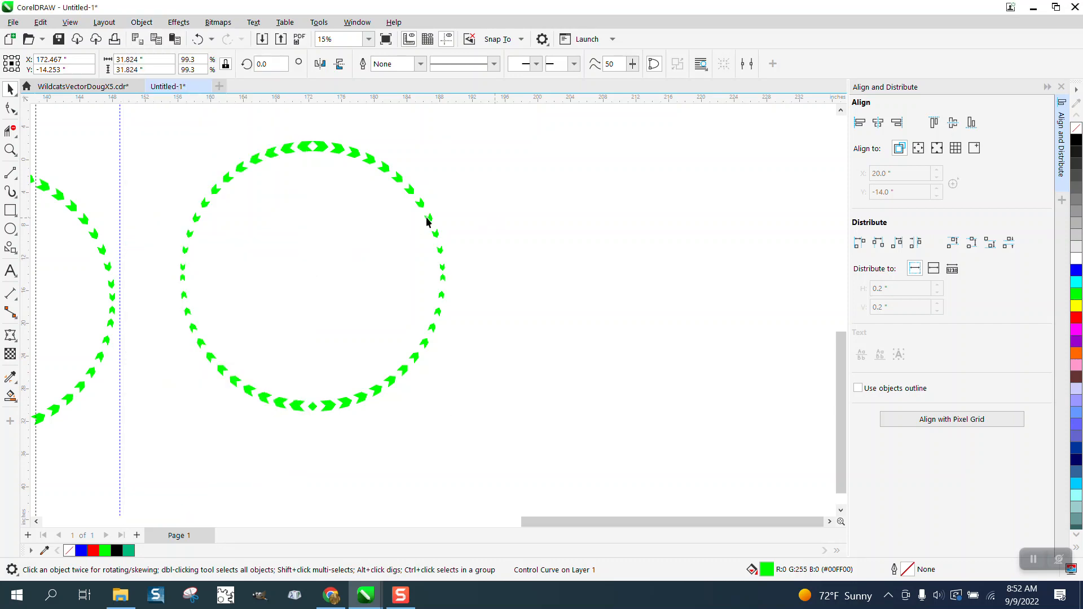
Break the new ring's Artistic Media group apart and move its red control circle to the right, clear of the arrows.
drag(417, 389, 577, 454)
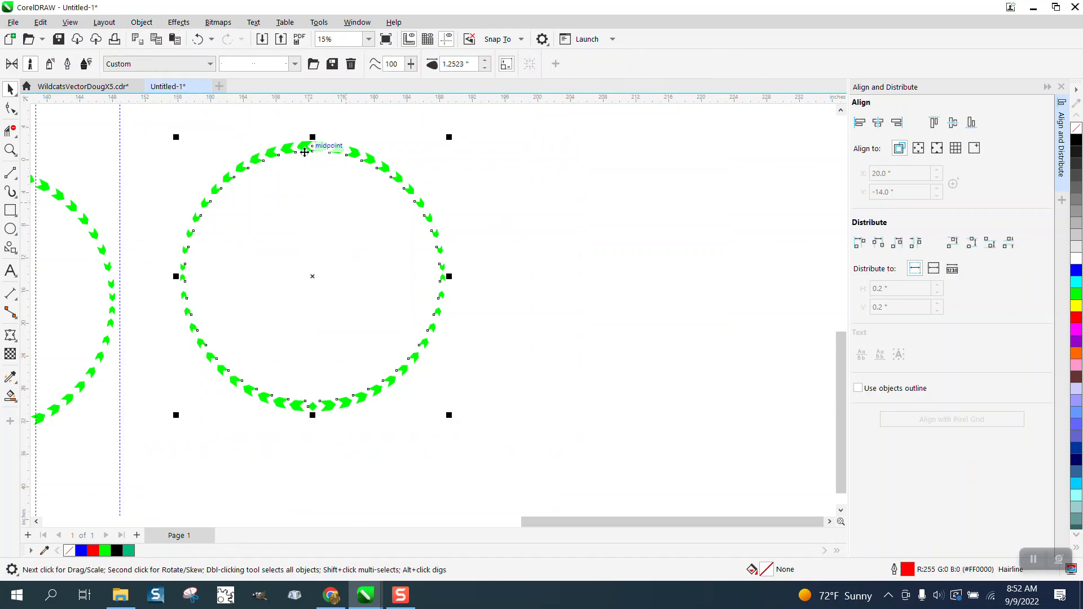
click(142, 22)
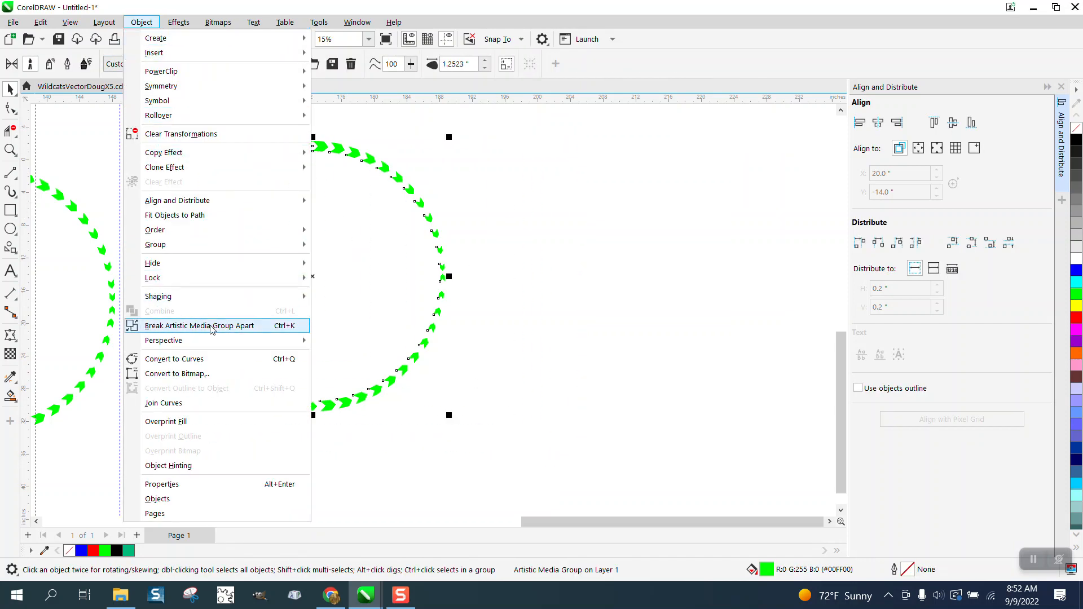
click(191, 325)
click(511, 210)
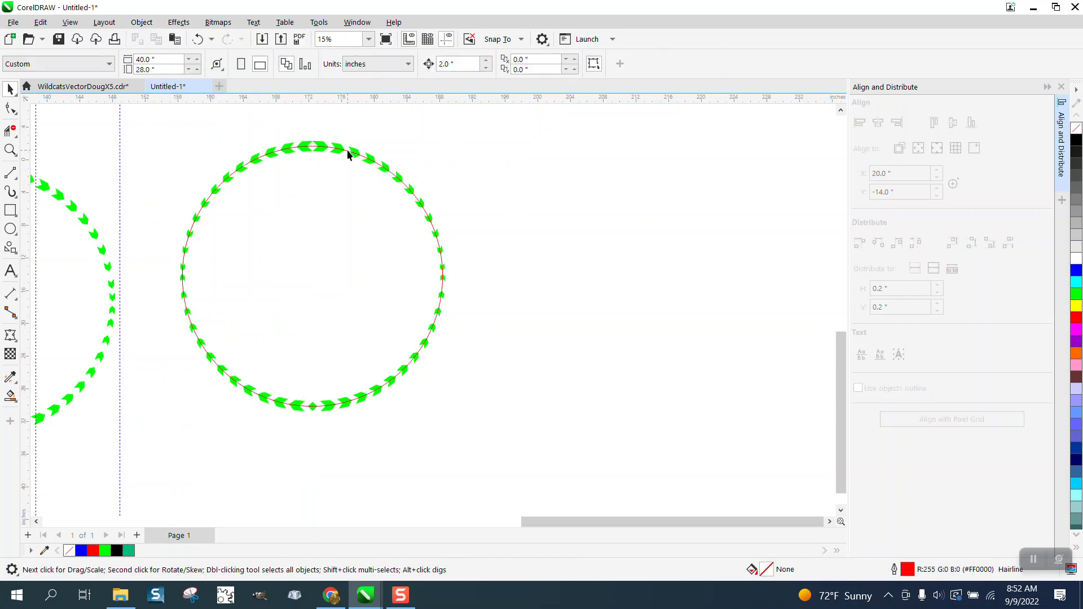
drag(348, 156, 719, 163)
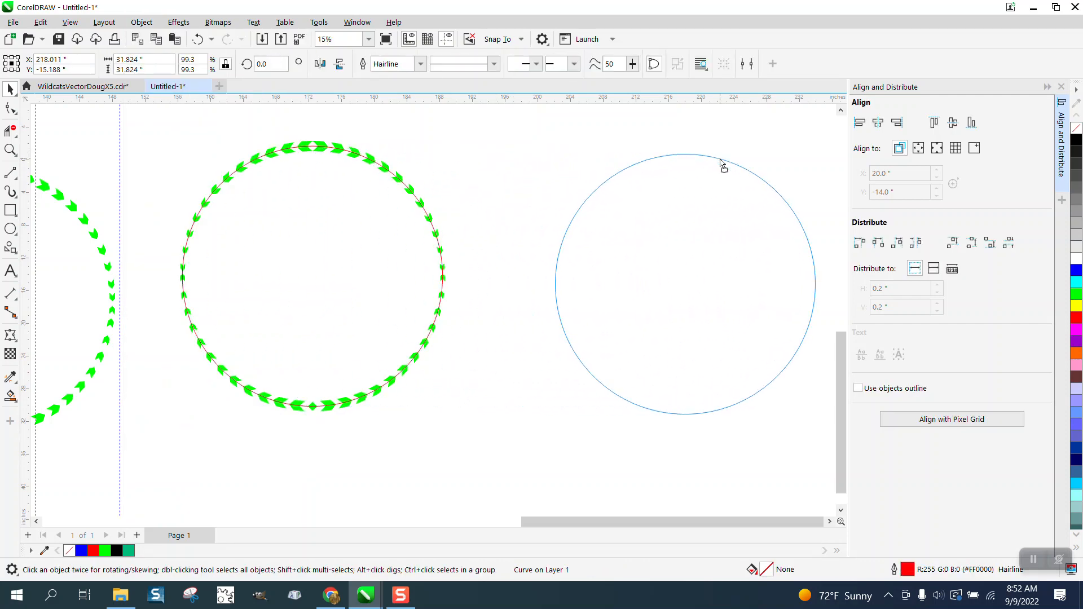
Ungroup the new green ring completely, including its nested groups, so that a single arrow can be selected.
click(338, 155)
click(146, 22)
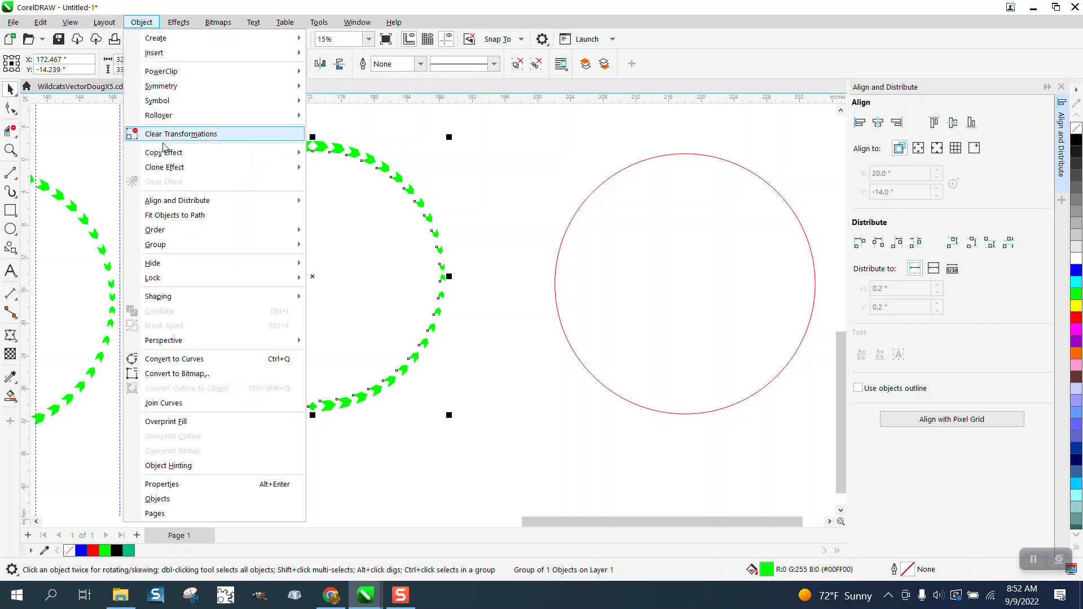
mouse_move(169, 247)
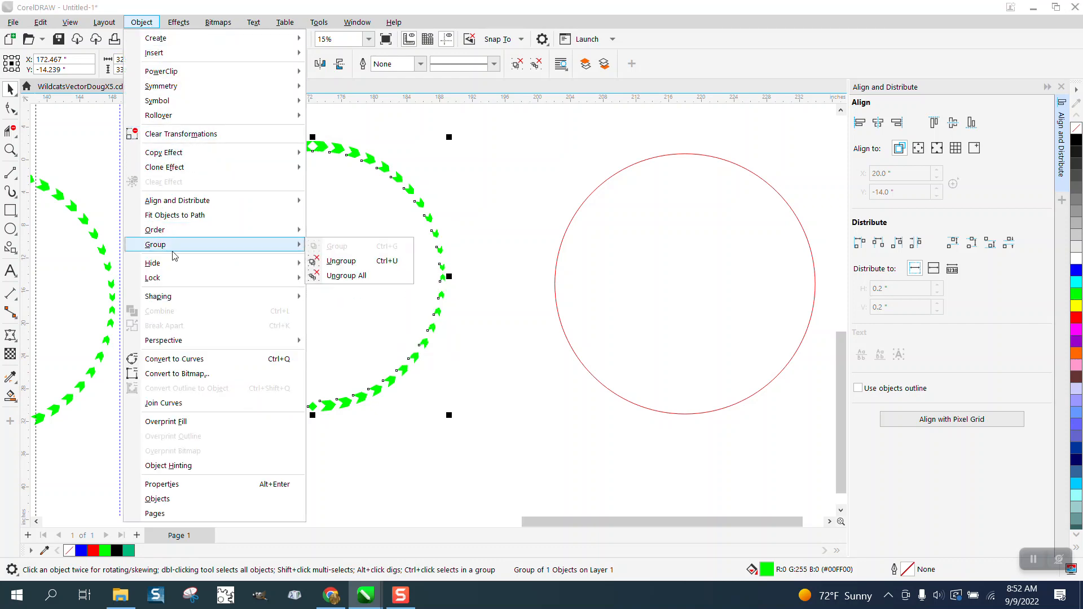
click(329, 265)
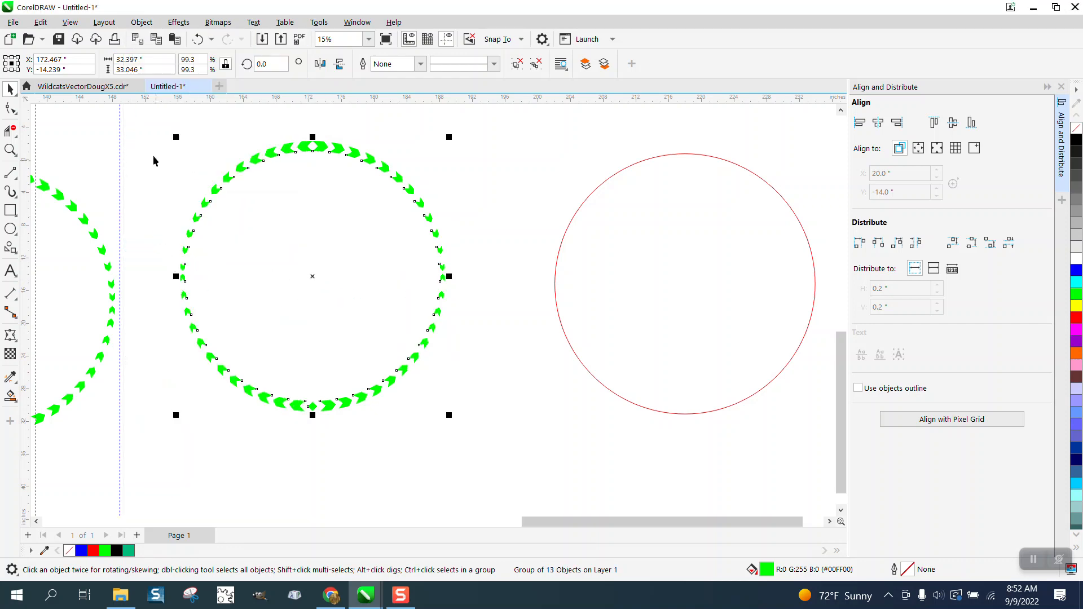
drag(148, 139, 475, 268)
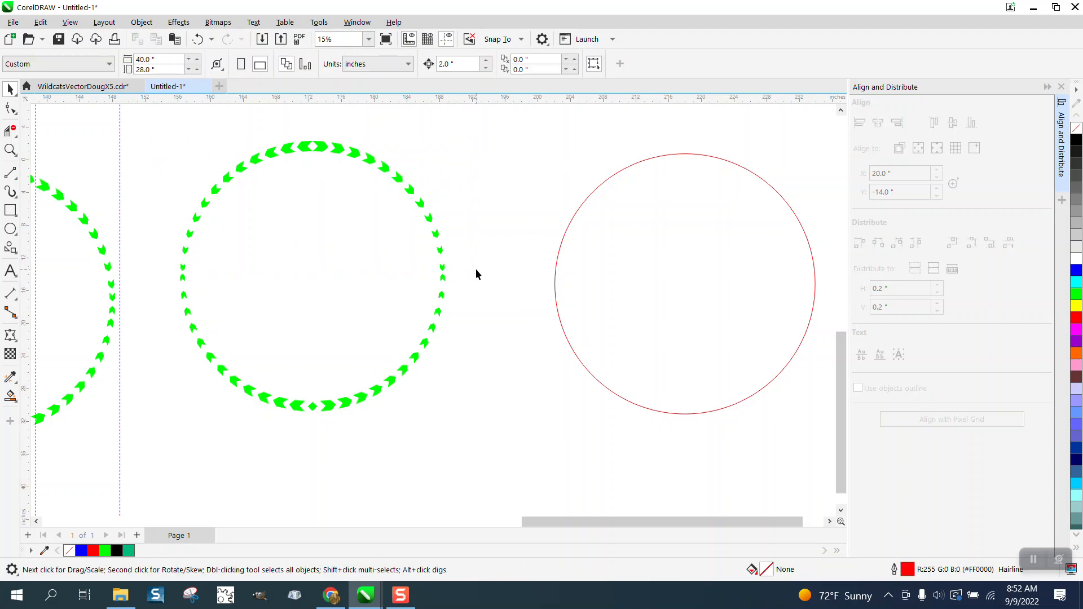
click(446, 270)
click(141, 22)
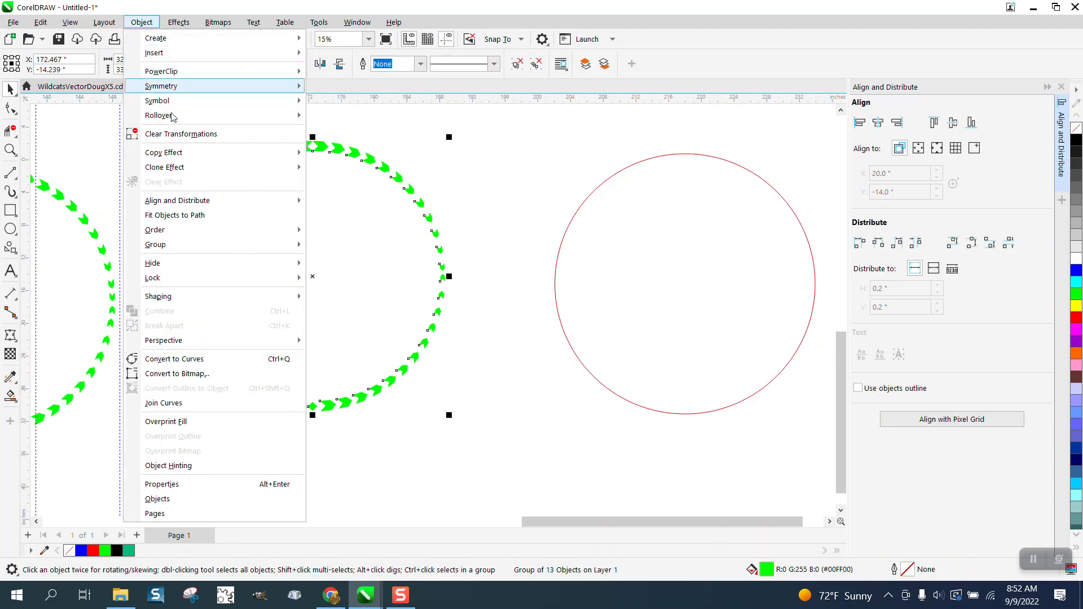
mouse_move(176, 248)
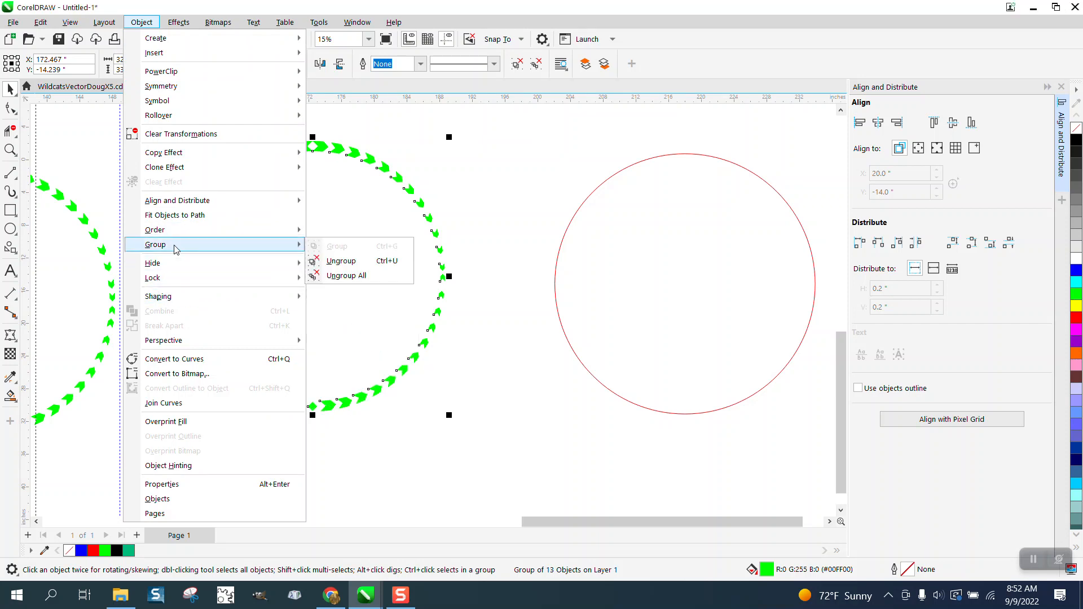
click(344, 276)
click(429, 218)
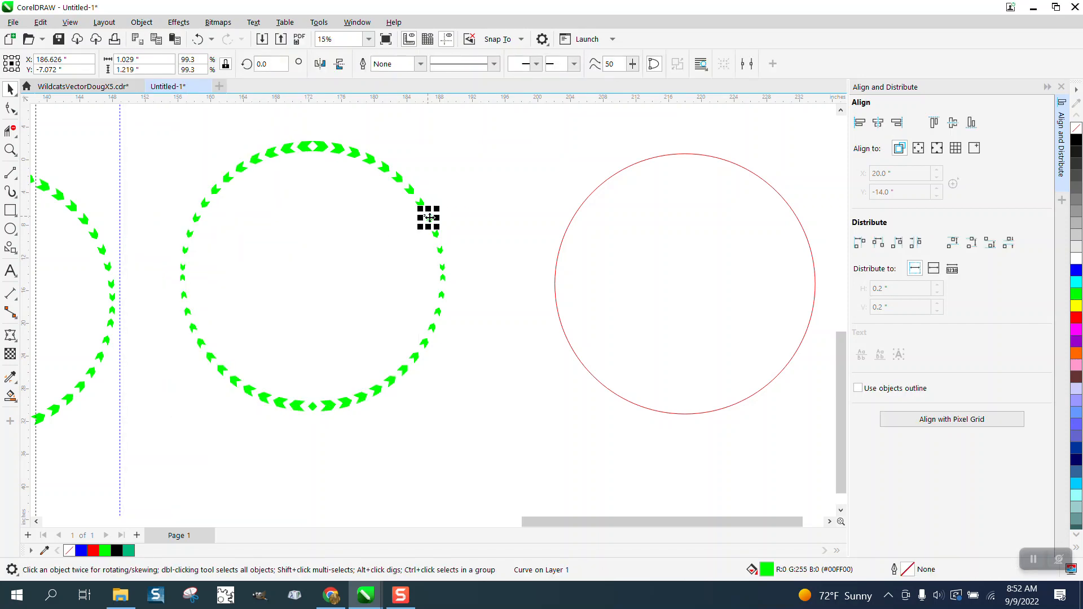
Delete all arrows and the diamond in the upper half of the new green ring.
drag(143, 125, 203, 259)
drag(280, 279, 465, 274)
key(Delete)
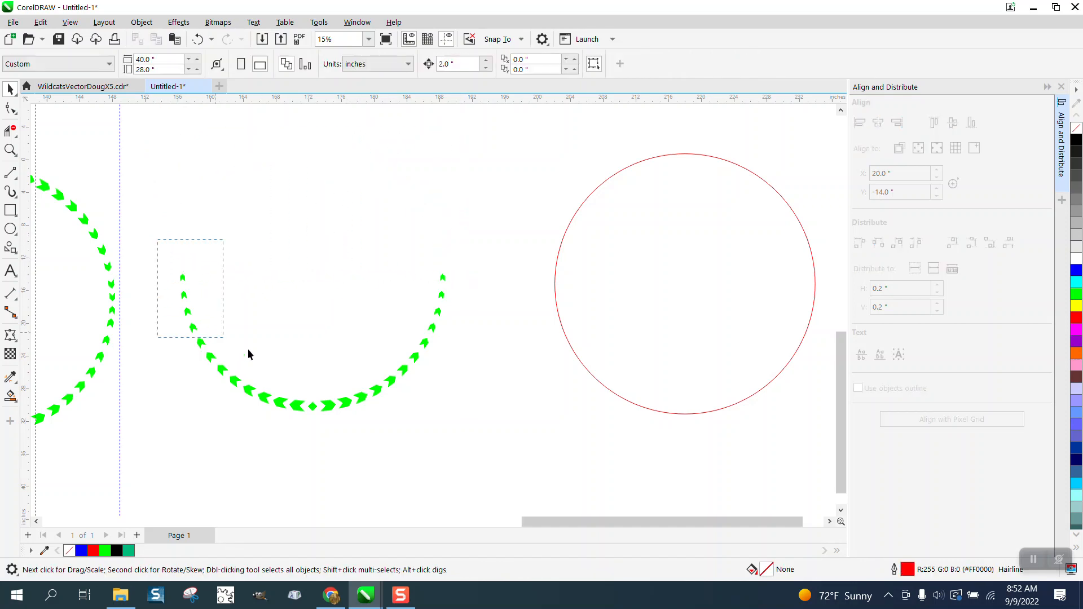
Group the remaining lower half of the ring and mirror a copy vertically upward to complete the circle.
drag(249, 354, 514, 446)
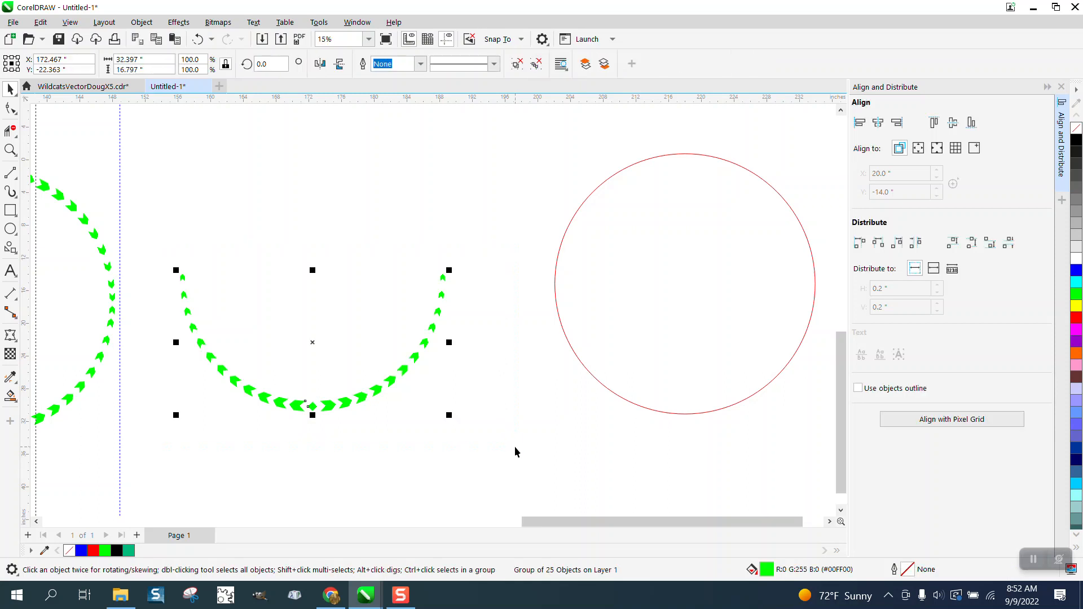
drag(314, 416, 314, 262)
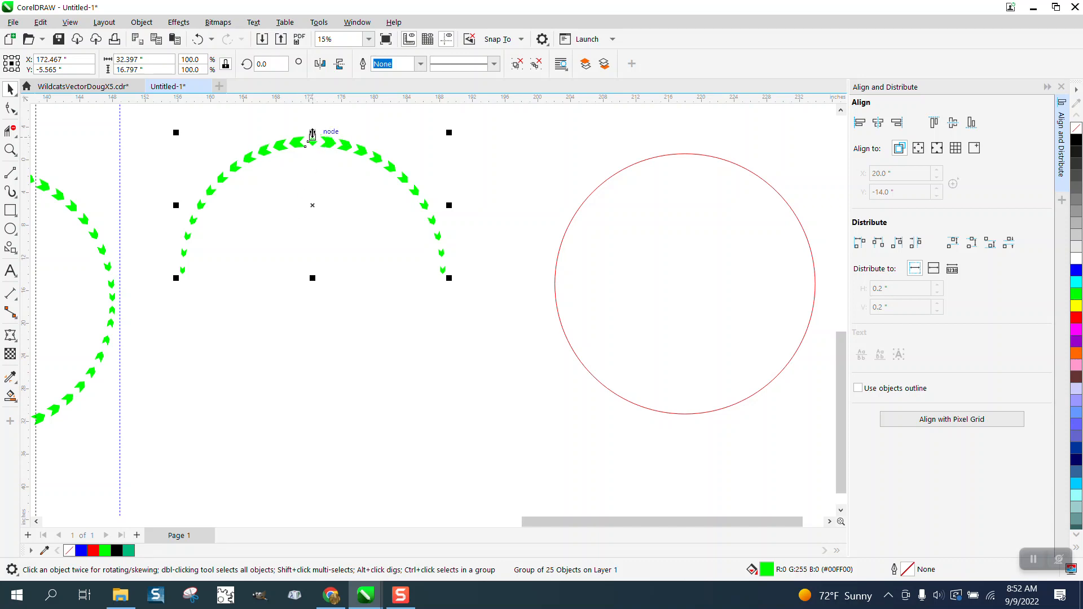
drag(312, 133, 312, 305)
click(483, 360)
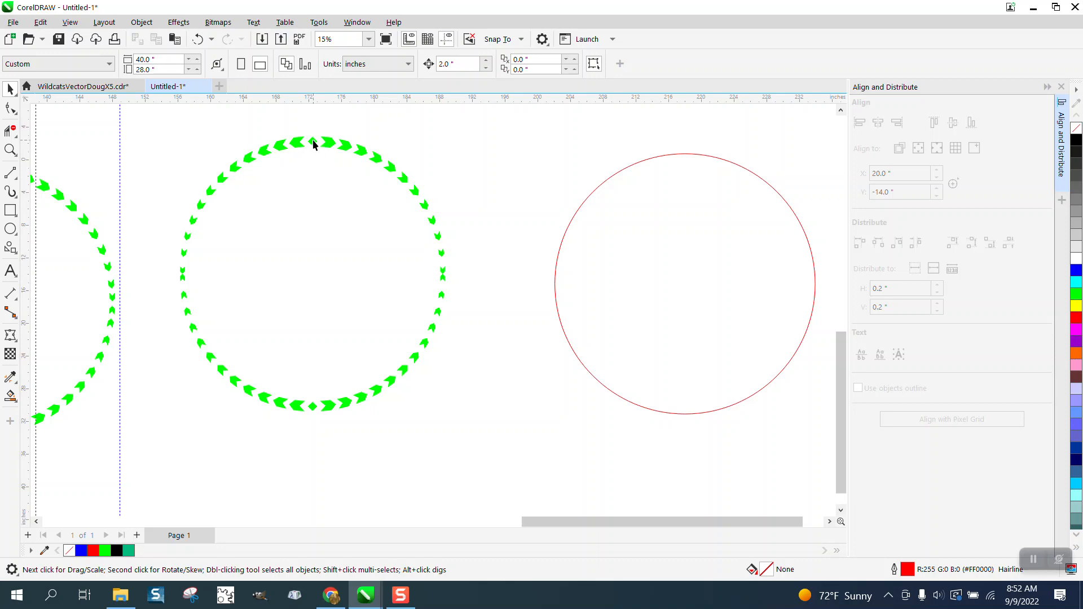
Move the sample ring bitmap aside and place the black rectangle, enlarged to about 39.2 by 40.9 in, behind the new green ring.
click(11, 150)
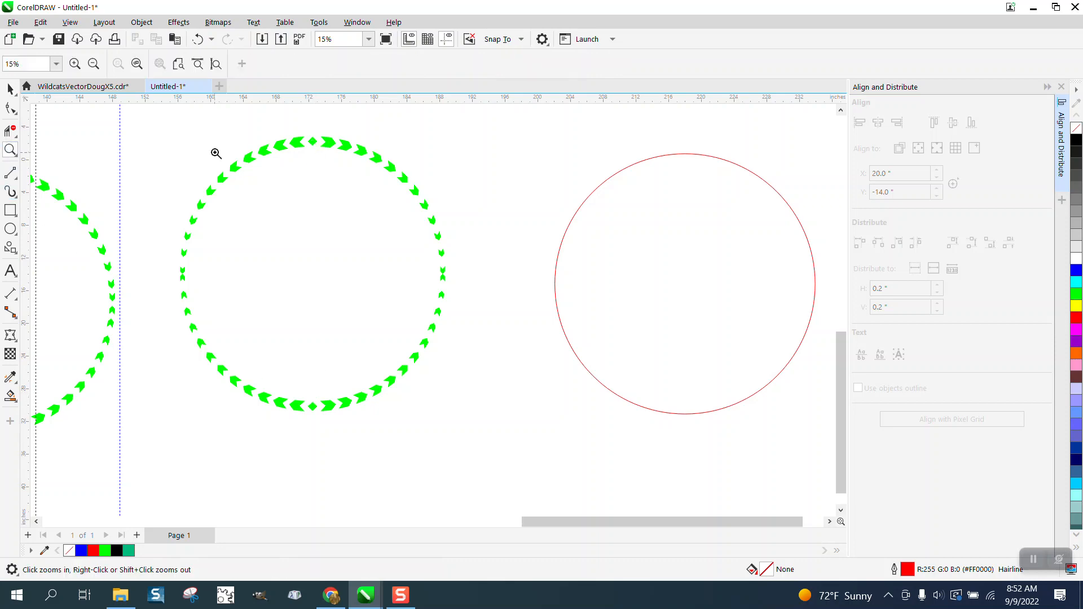
scroll(535, 290, down, 1)
scroll(536, 290, down, 2)
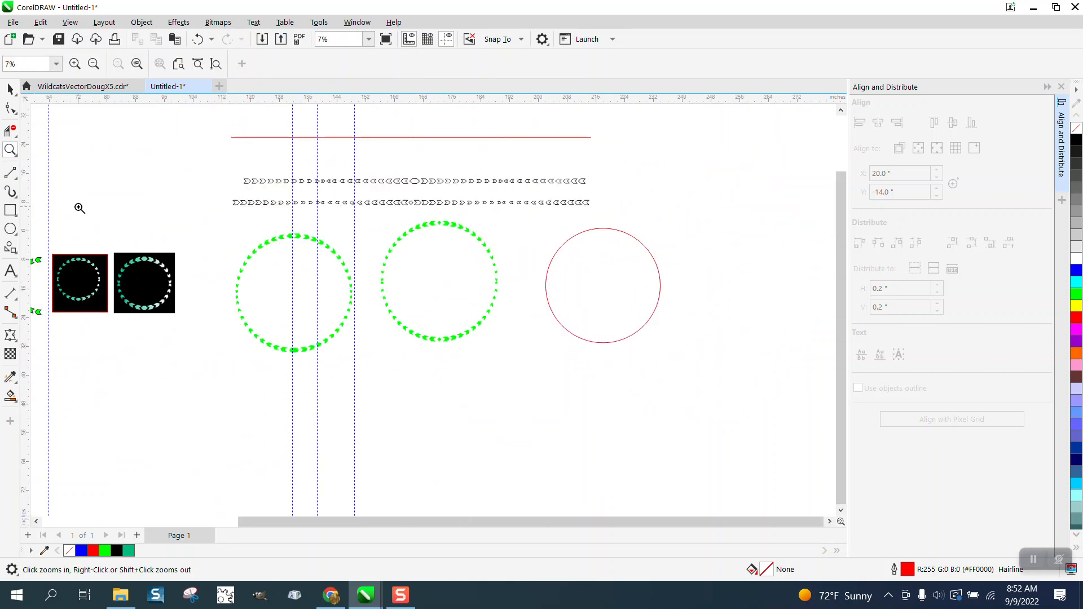
click(10, 88)
drag(169, 265, 400, 258)
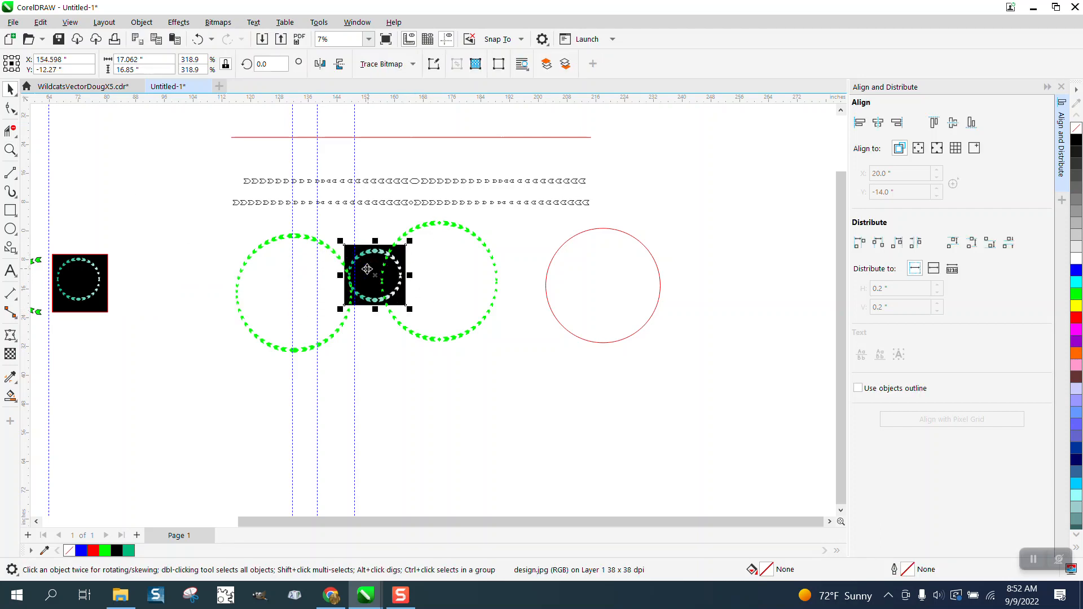
drag(361, 269, 104, 237)
drag(102, 276, 471, 370)
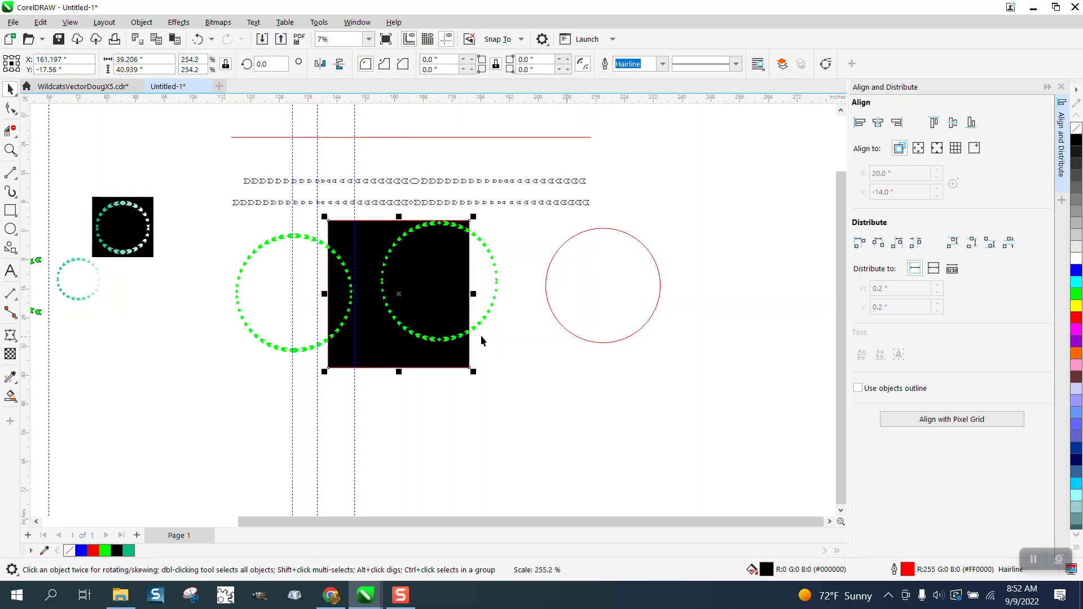
drag(399, 294, 440, 290)
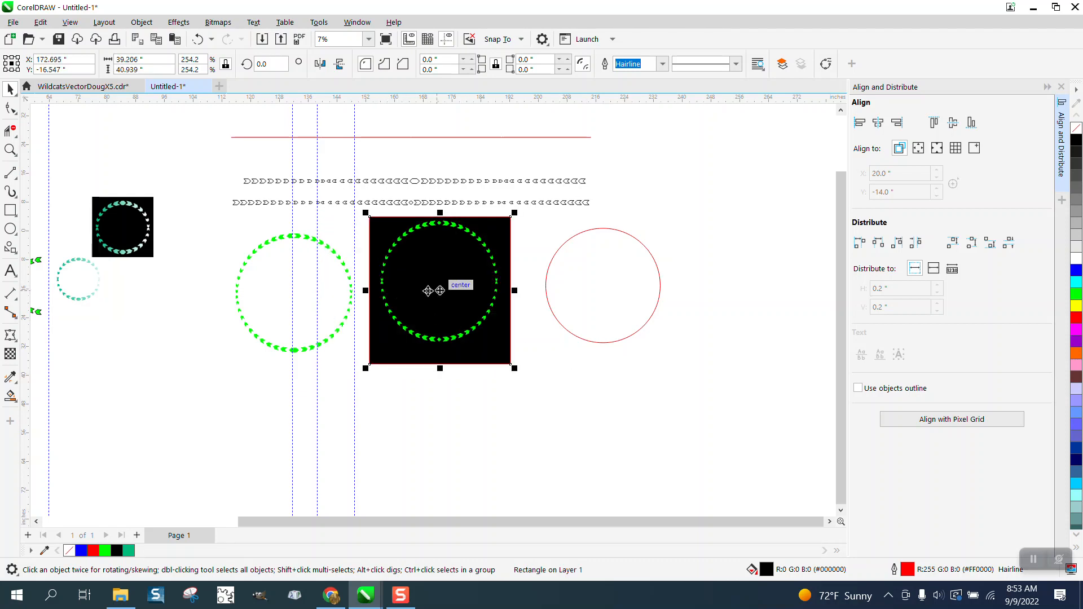
Fill the upper half group of the green ring on the black rectangle with red.
click(10, 149)
drag(352, 204, 623, 413)
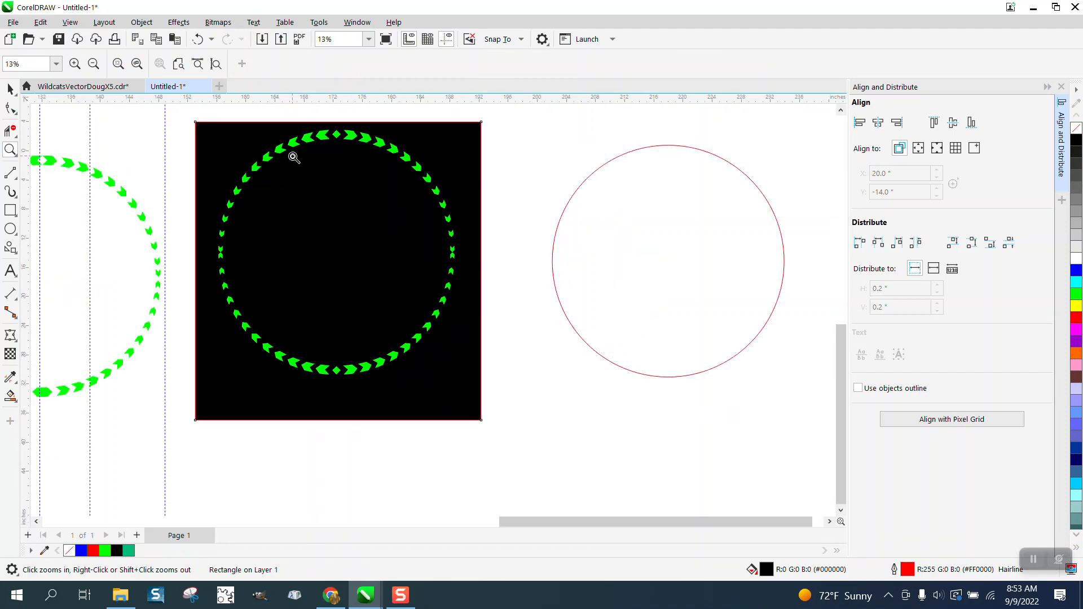
drag(306, 127, 399, 166)
scroll(353, 181, down, 4)
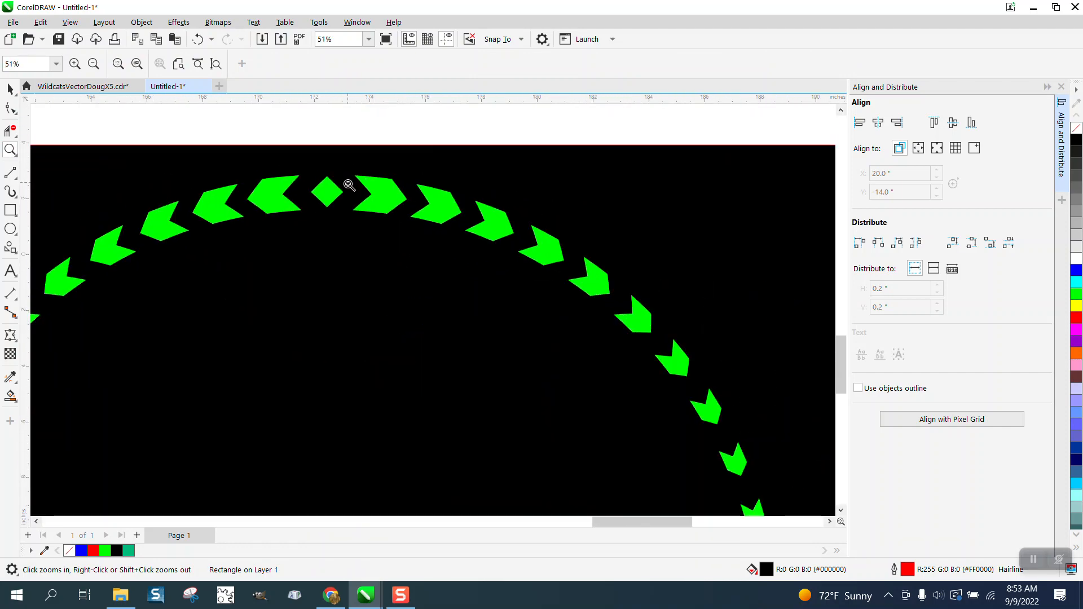
scroll(349, 185, down, 3)
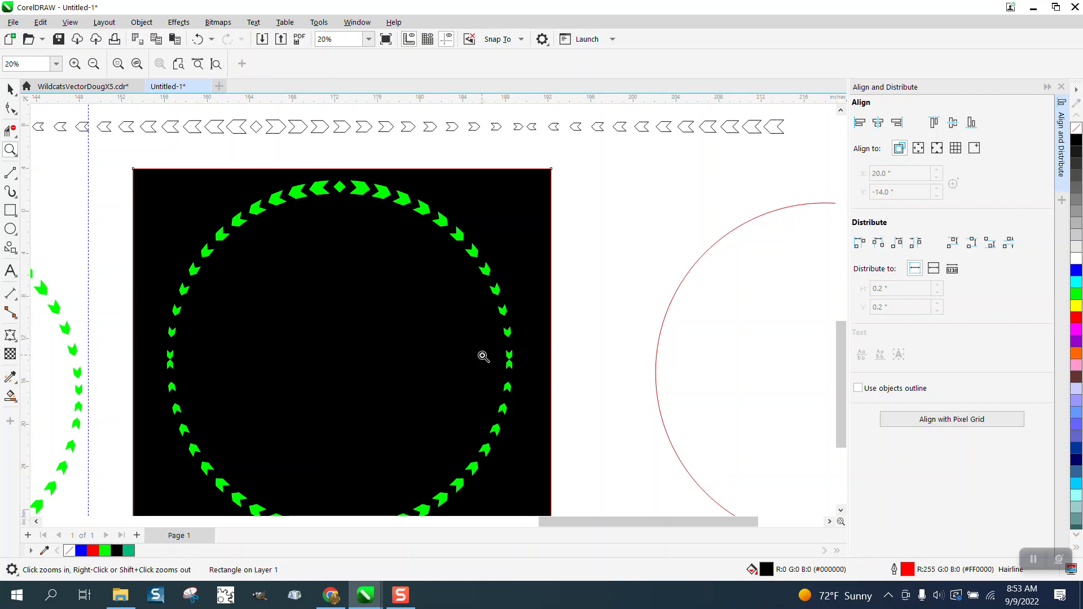
scroll(482, 356, down, 2)
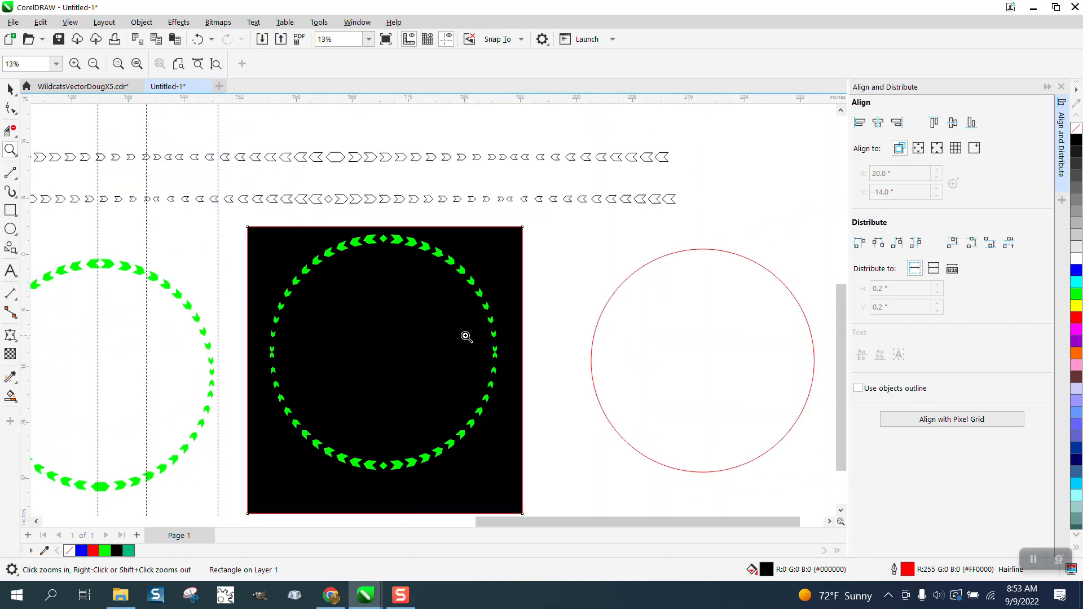
click(10, 89)
click(416, 231)
click(547, 253)
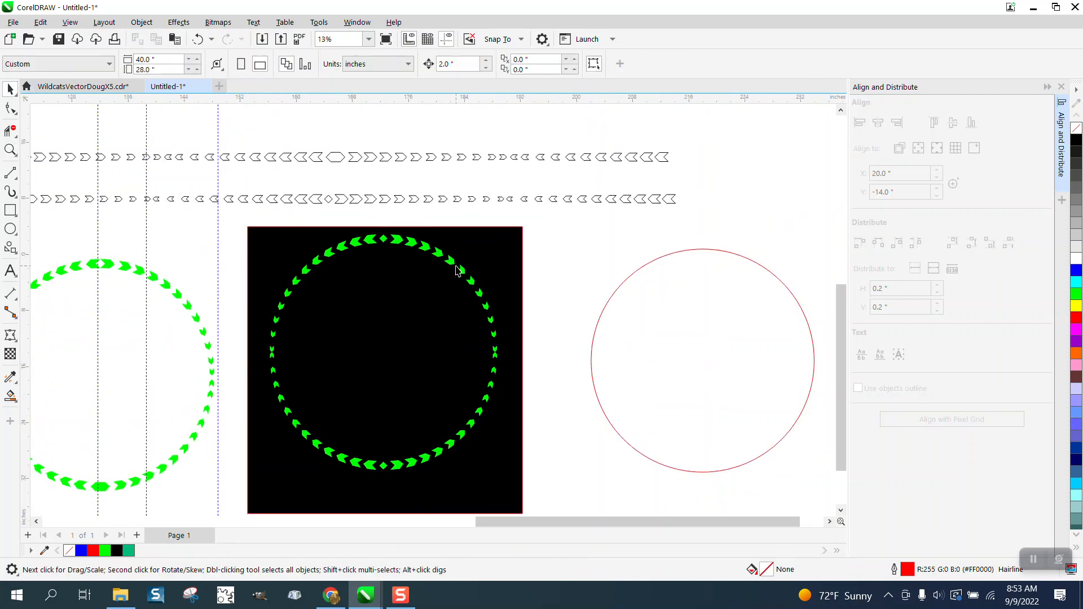
click(454, 268)
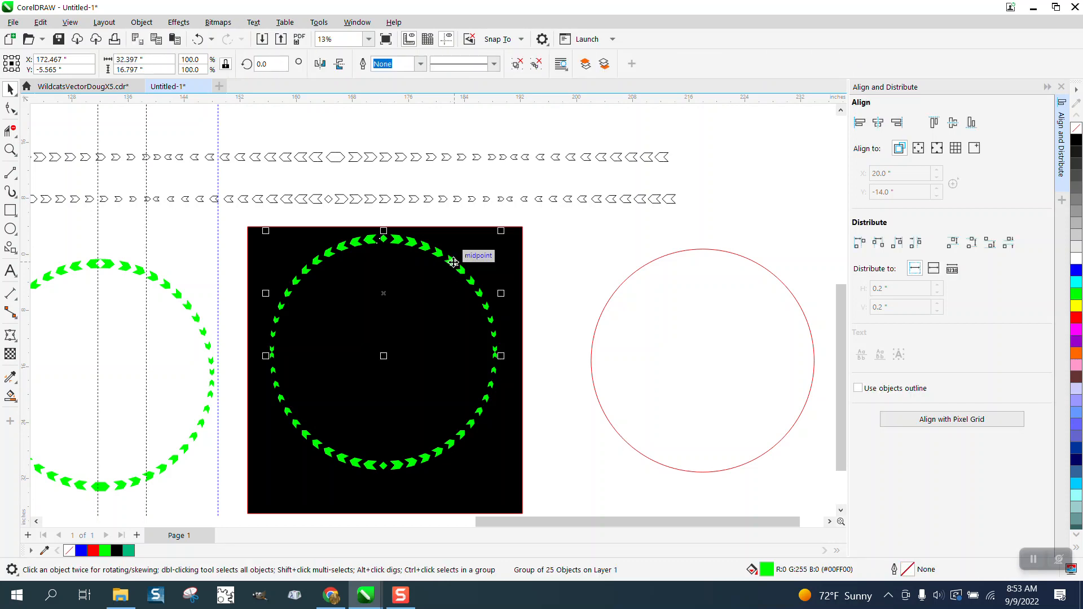
click(1075, 320)
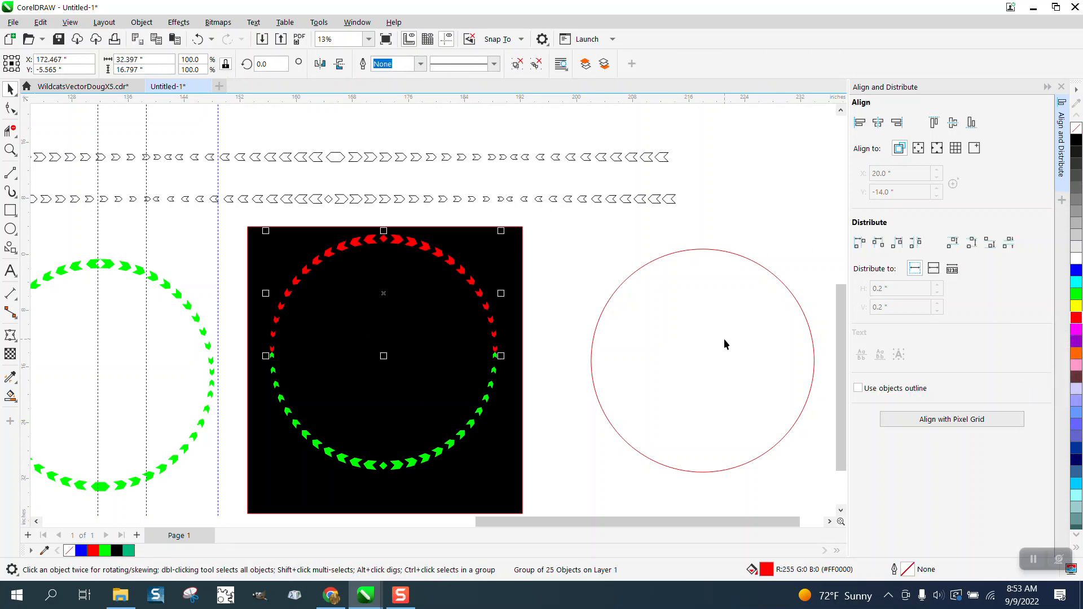
Select both halves of the ring without the black rectangle, fill them red and group them into one object.
click(491, 388)
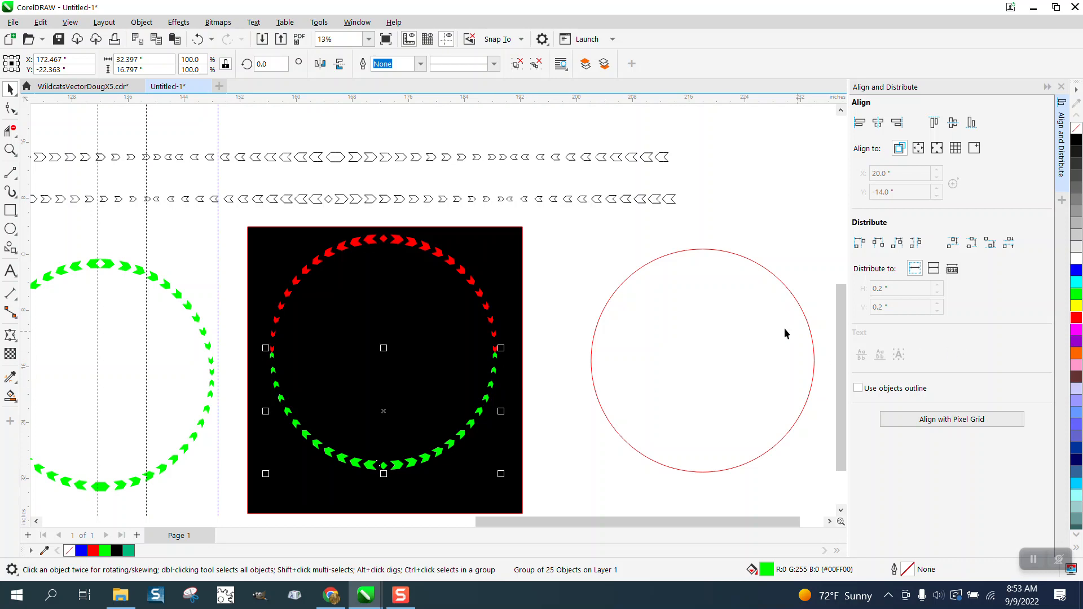
drag(253, 224, 533, 501)
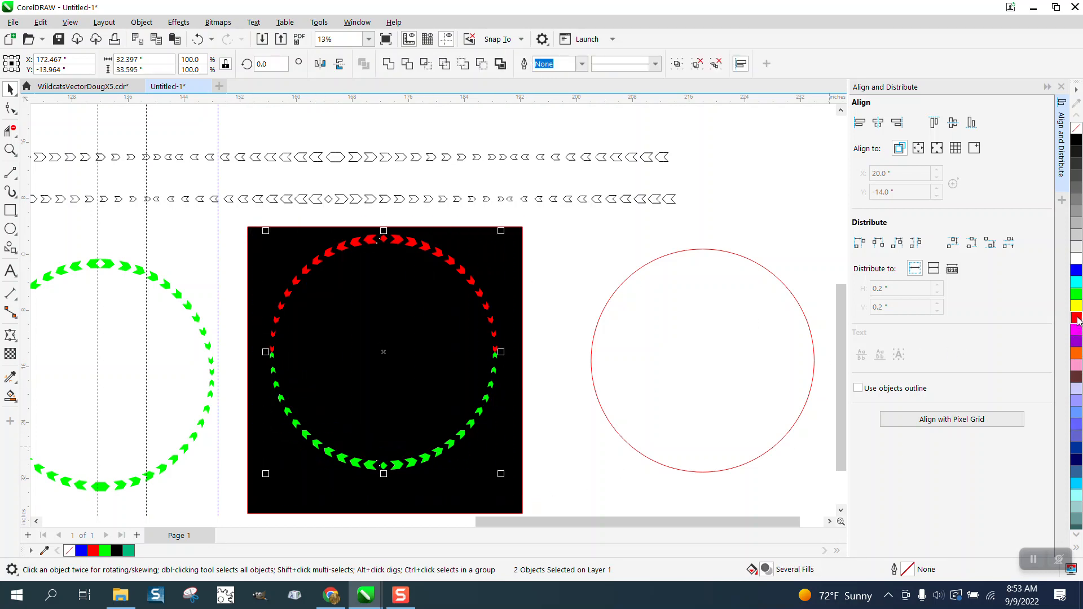
click(1076, 319)
click(142, 24)
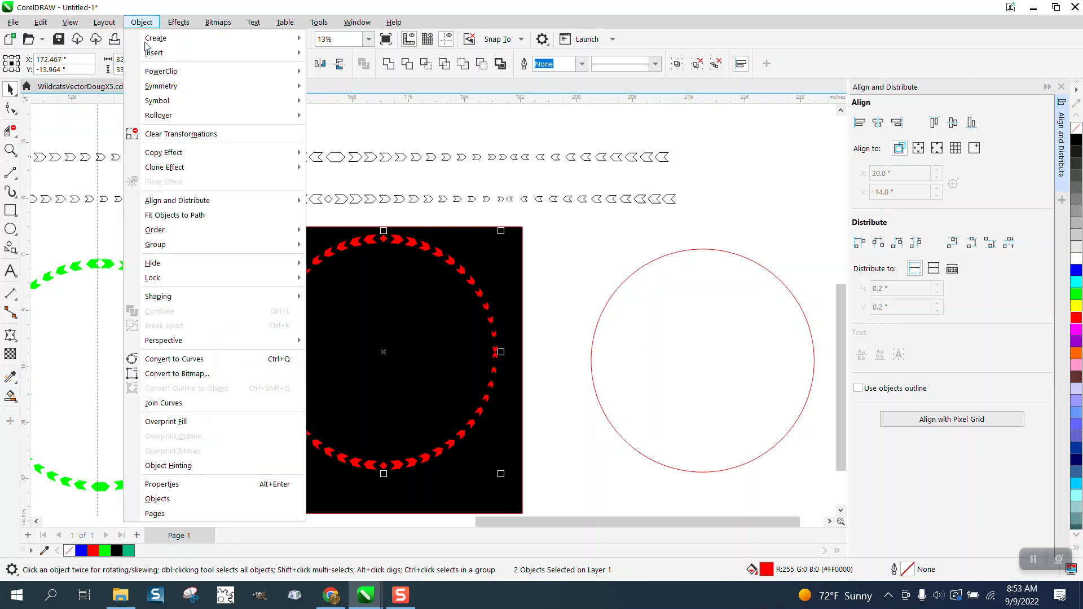
mouse_move(169, 244)
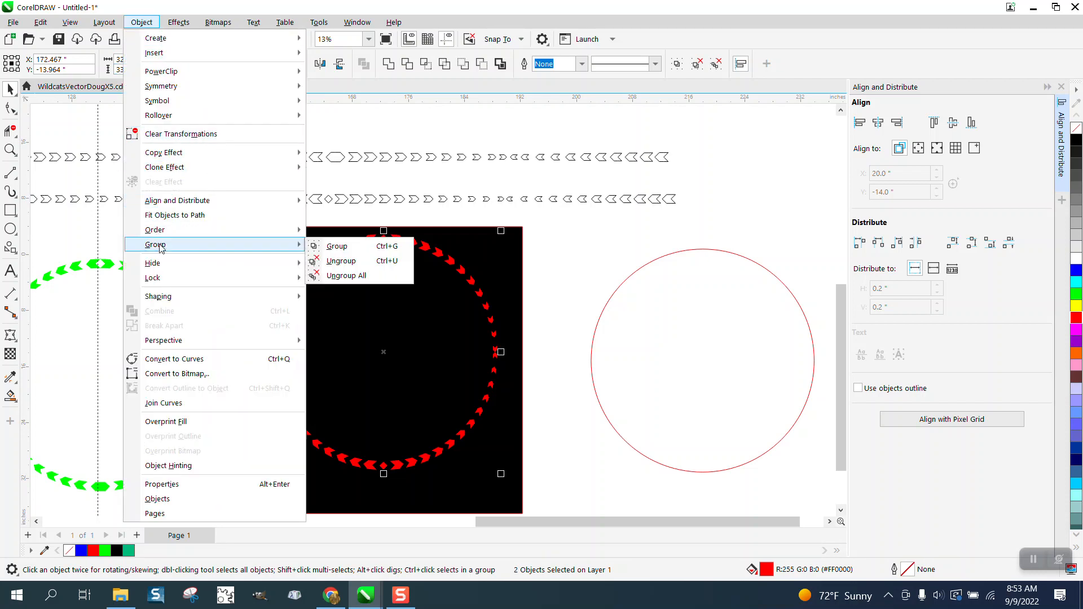
click(337, 246)
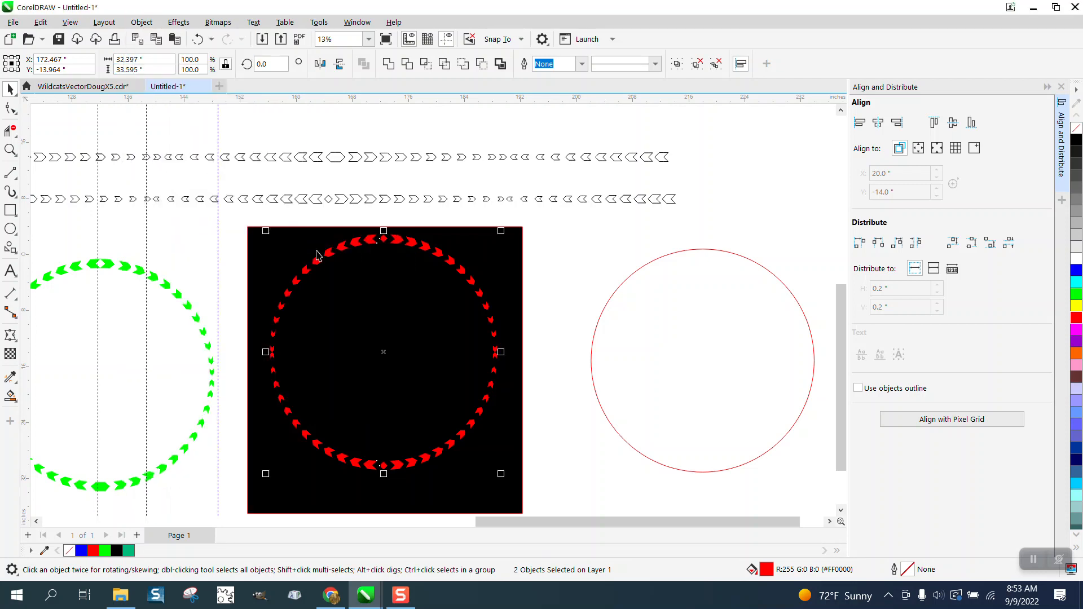
Apply a linear fountain fill across the grouped ring, running from red at its left edge to white at its right edge.
click(18, 387)
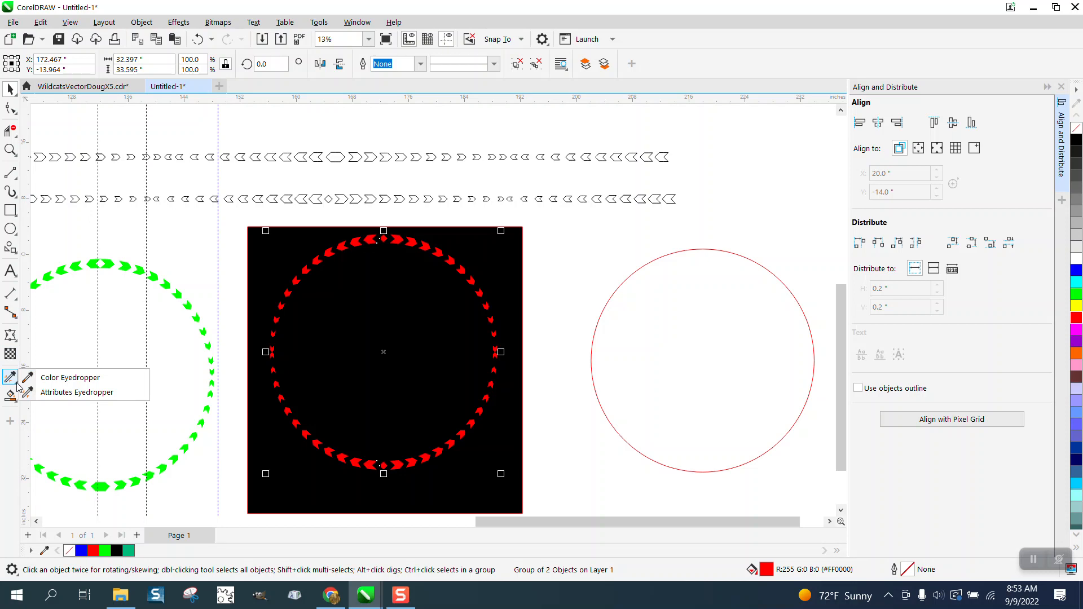
click(13, 397)
click(56, 396)
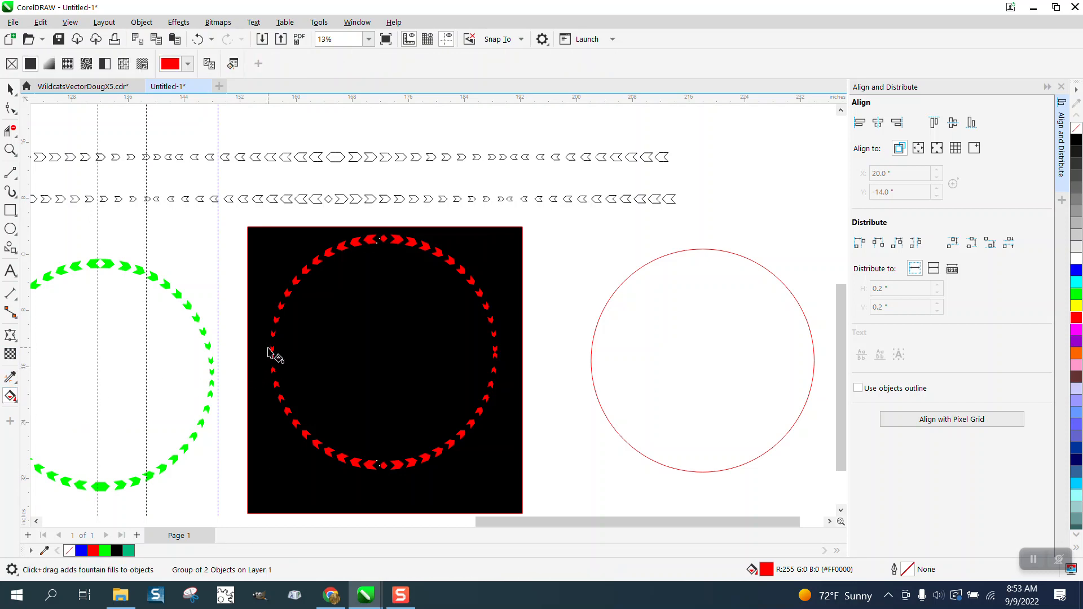
drag(273, 334, 506, 347)
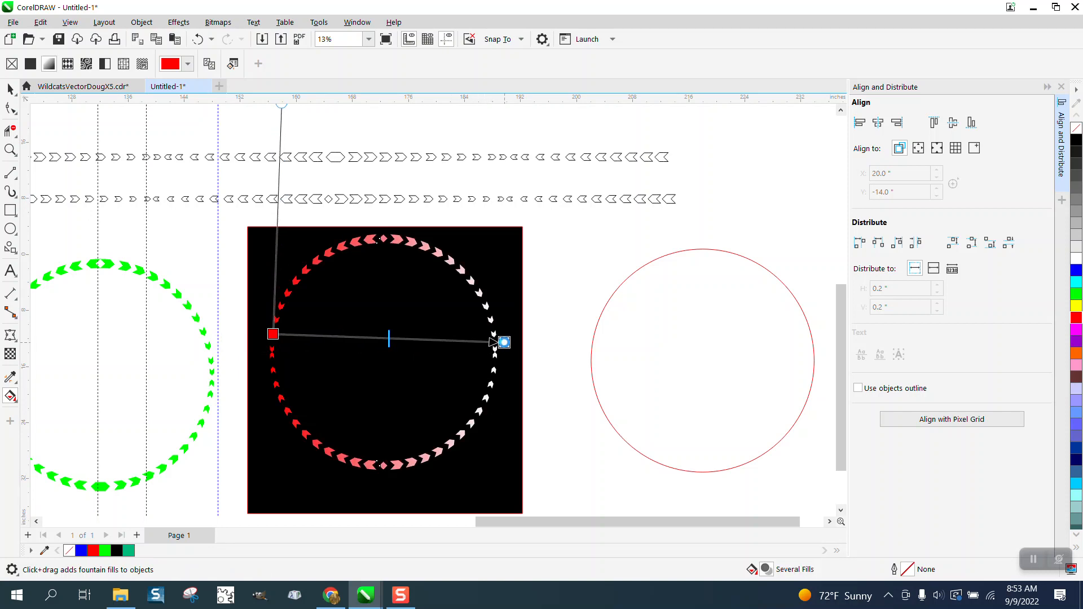
click(492, 314)
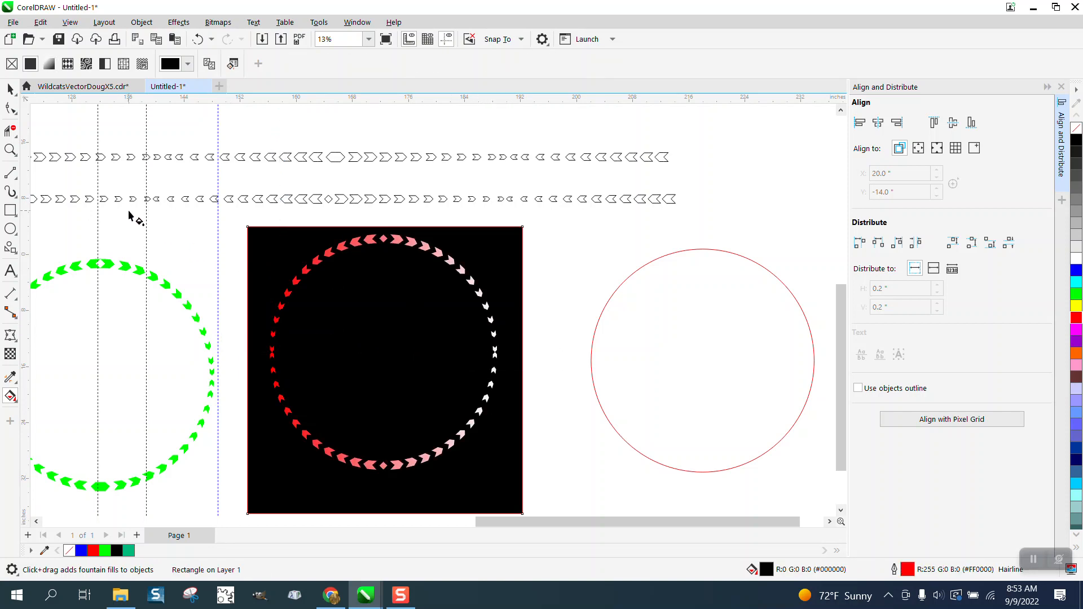
click(10, 149)
drag(248, 218, 558, 487)
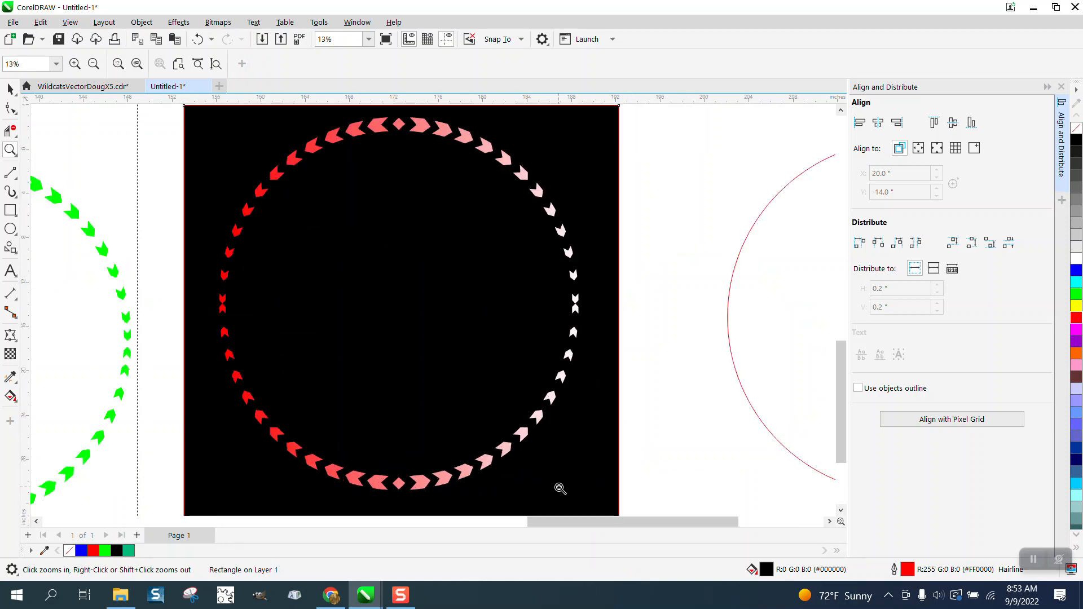